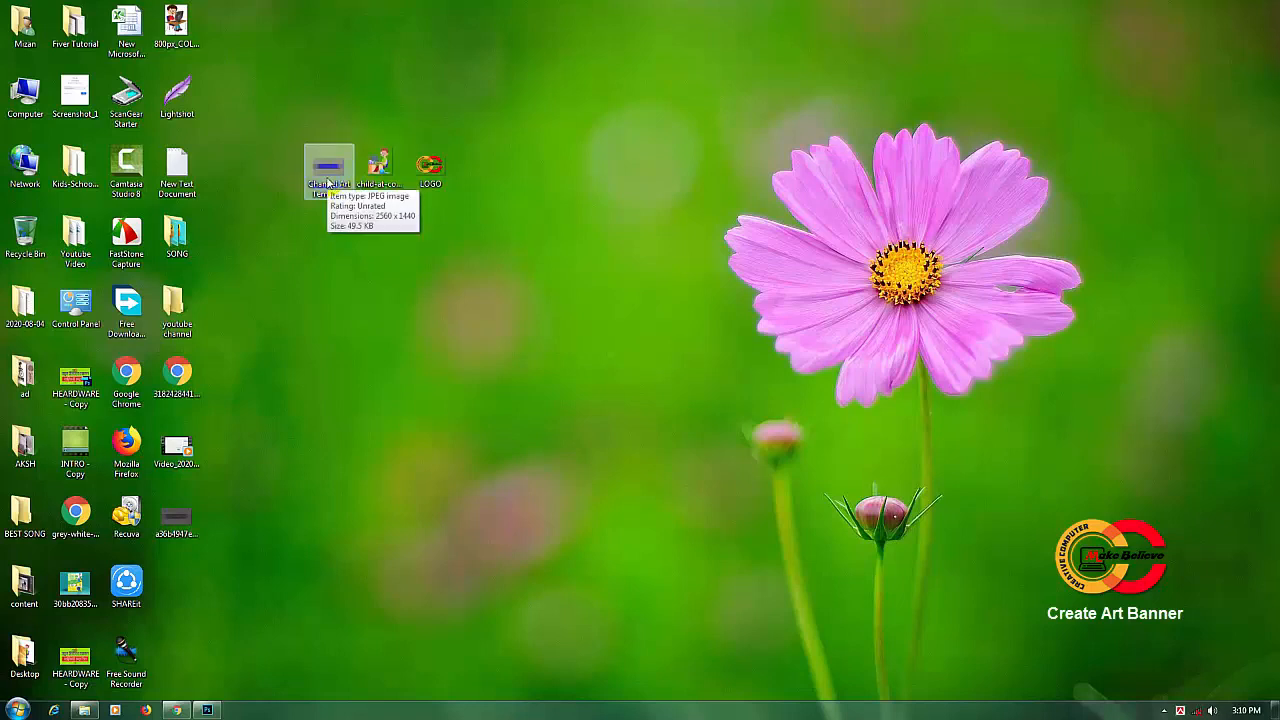
# View the Channel Art Template image from the desktop to check its TV, desktop, tablet and safe-area sizes, and close it.
pyautogui.click(545, 182)
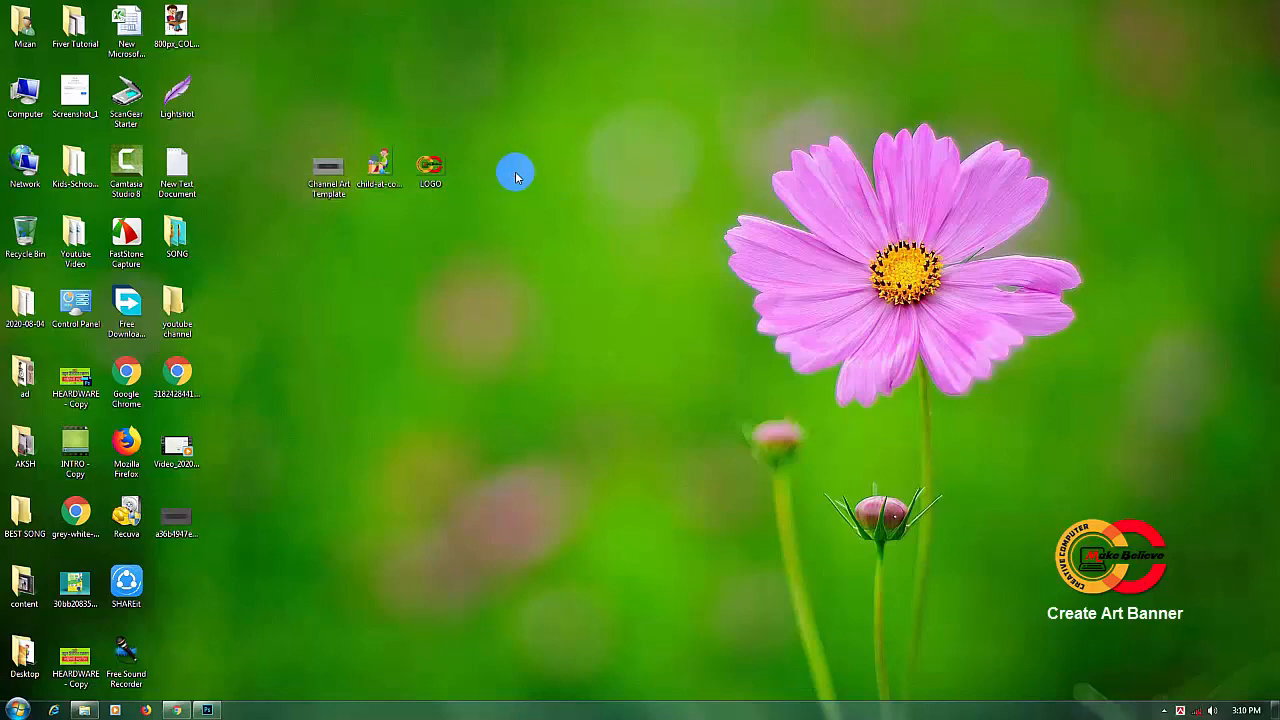
pyautogui.doubleClick(337, 186)
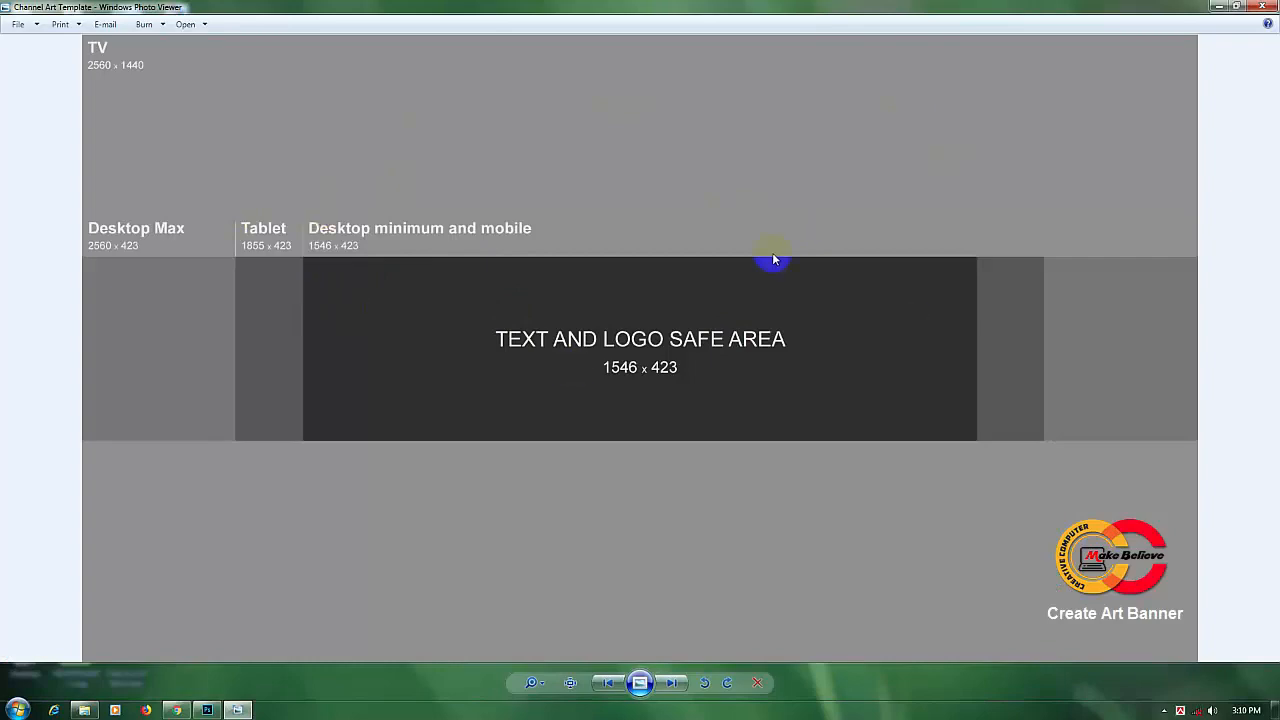
pyautogui.click(1265, 6)
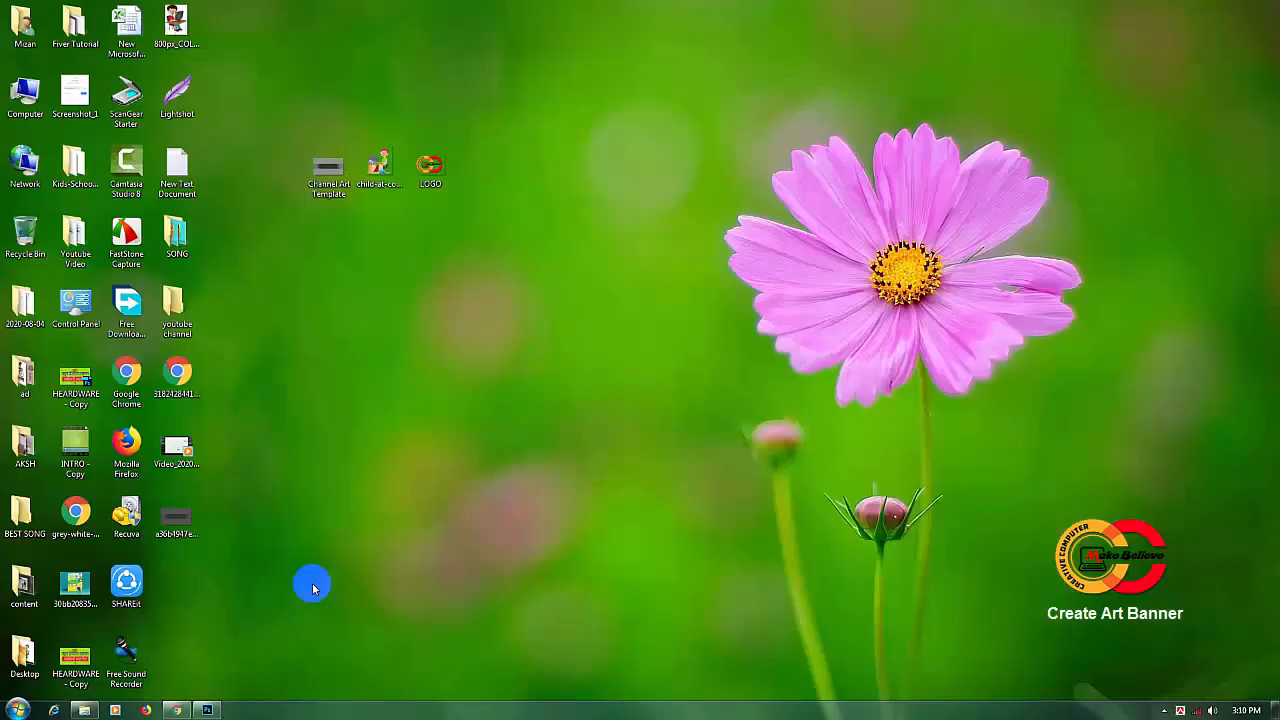
# Switch to Photoshop and open the desktop file Channel Art Template there, with the program window maximized.
pyautogui.click(207, 710)
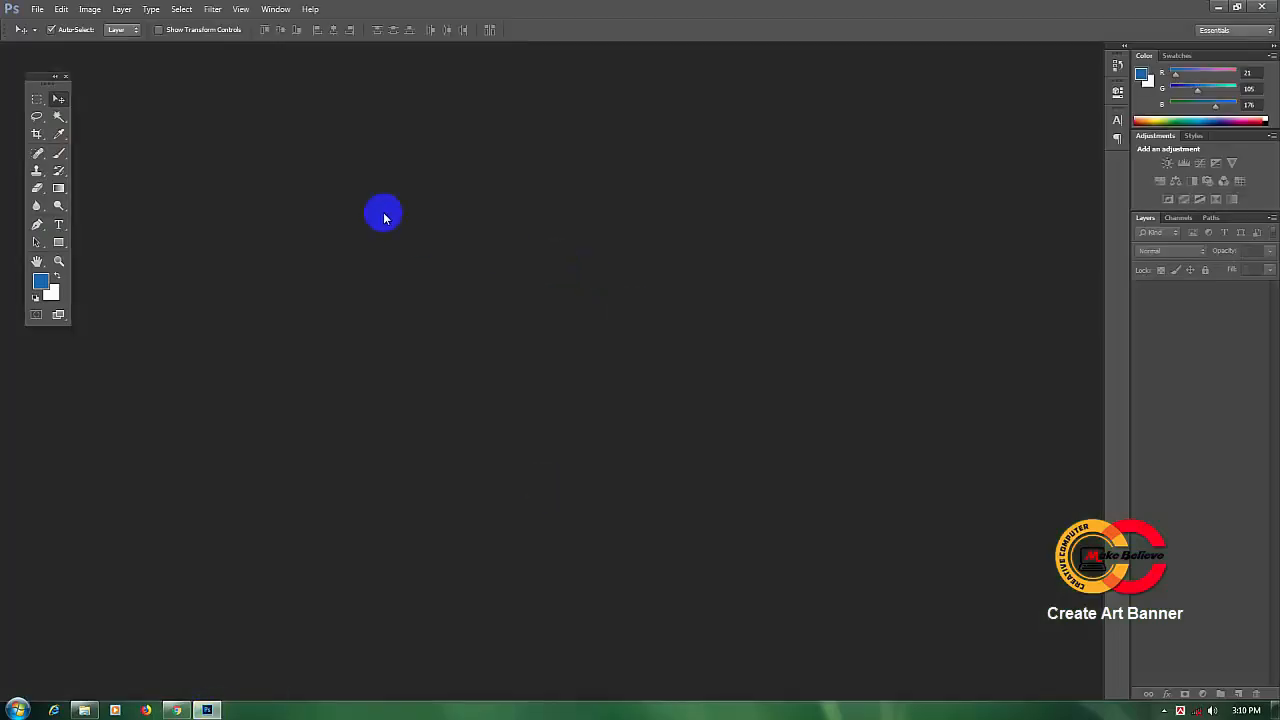
pyautogui.moveTo(340, 14); pyautogui.dragTo(409, 223)
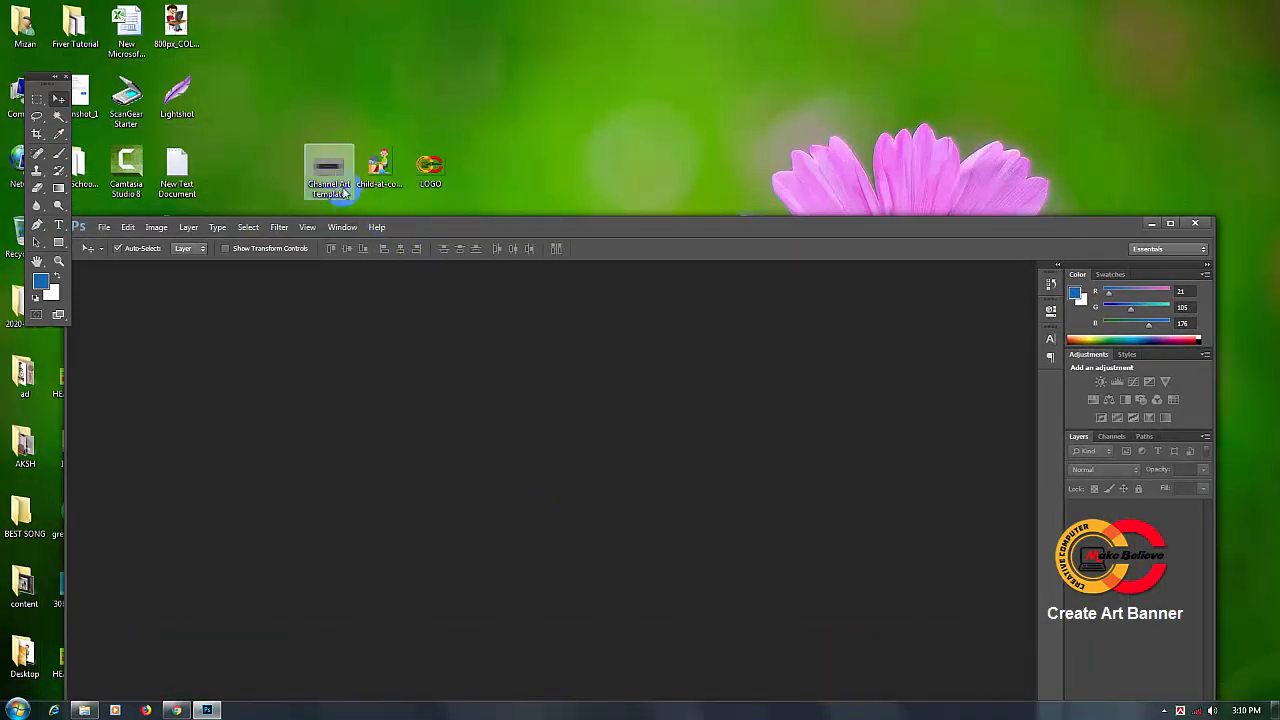
pyautogui.moveTo(343, 193); pyautogui.dragTo(642, 424)
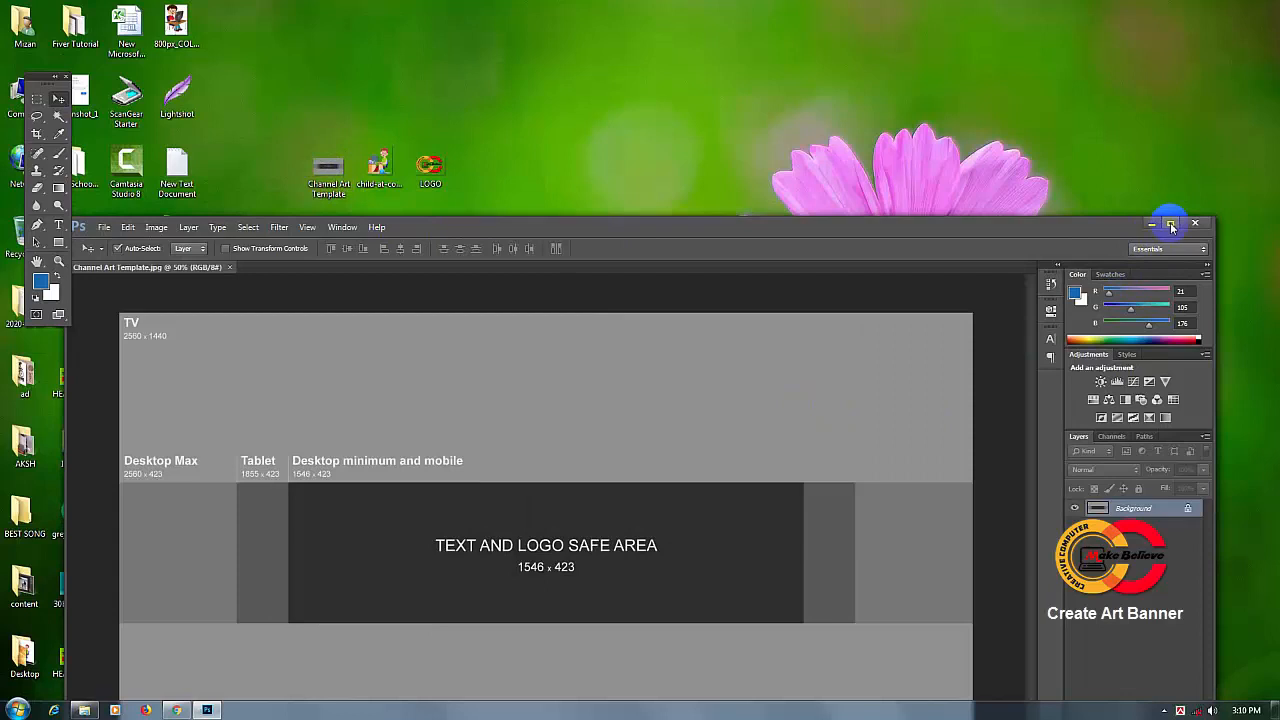
pyautogui.click(1170, 224)
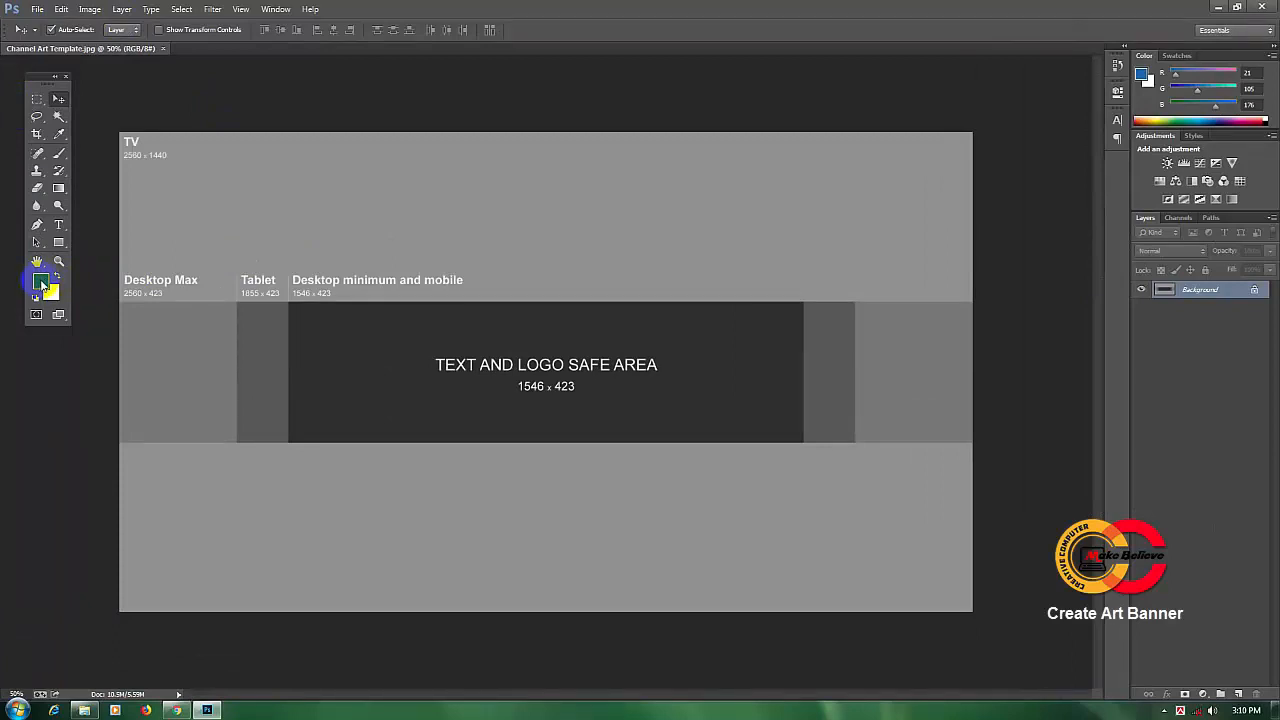
# Set the foreground color to pure black, hex 000000.
pyautogui.click(40, 283)
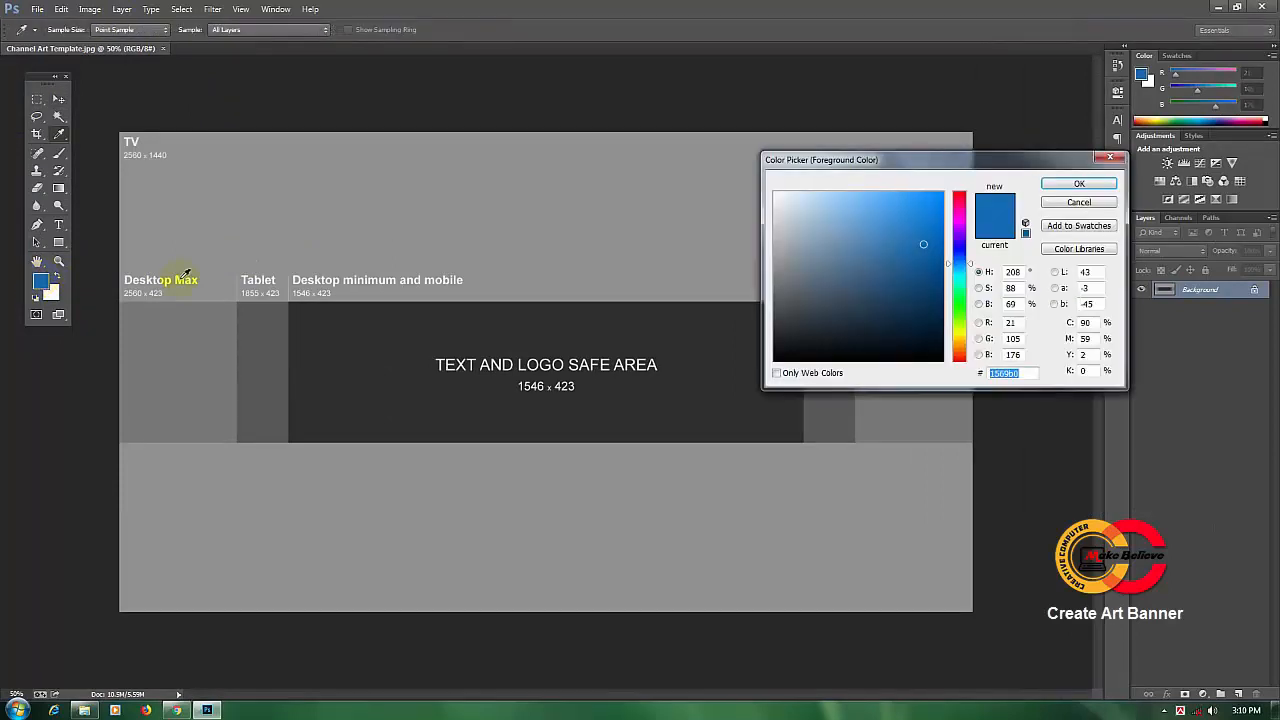
pyautogui.click(778, 357)
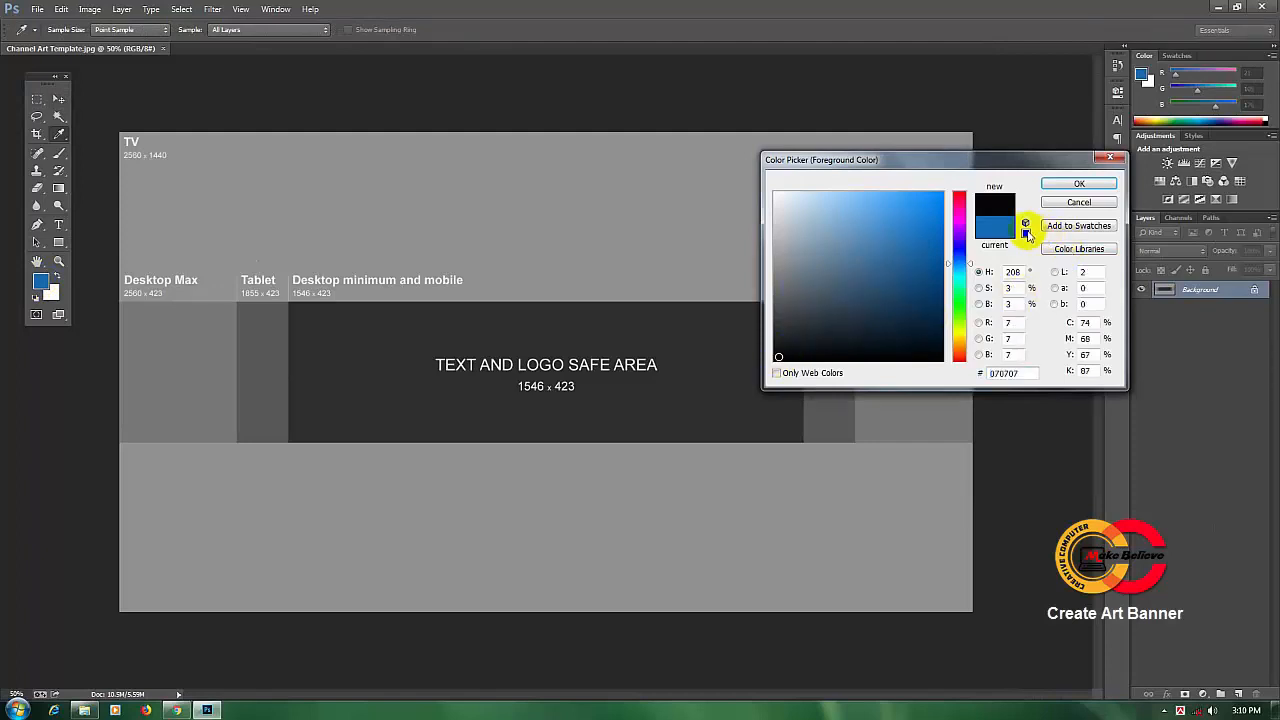
pyautogui.click(1025, 224)
pyautogui.moveTo(1023, 373); pyautogui.dragTo(949, 372)
pyautogui.moveTo(1031, 373); pyautogui.dragTo(954, 379)
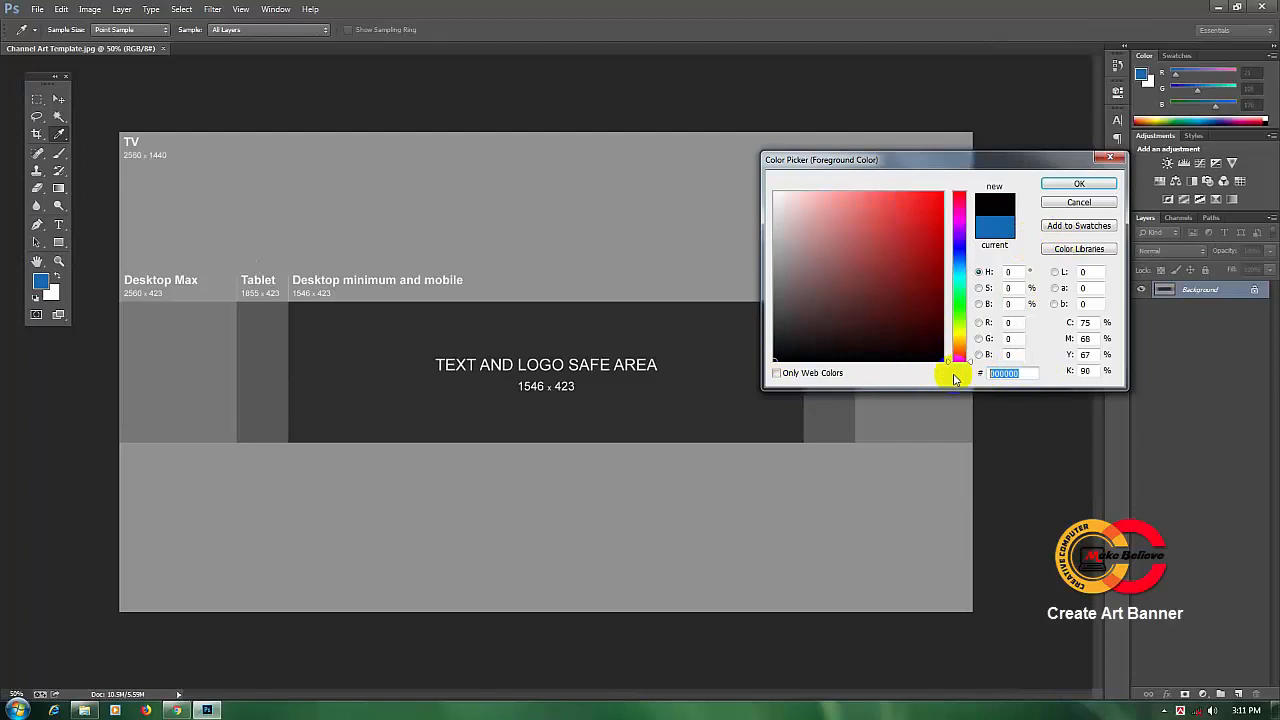
pyautogui.click(1025, 373)
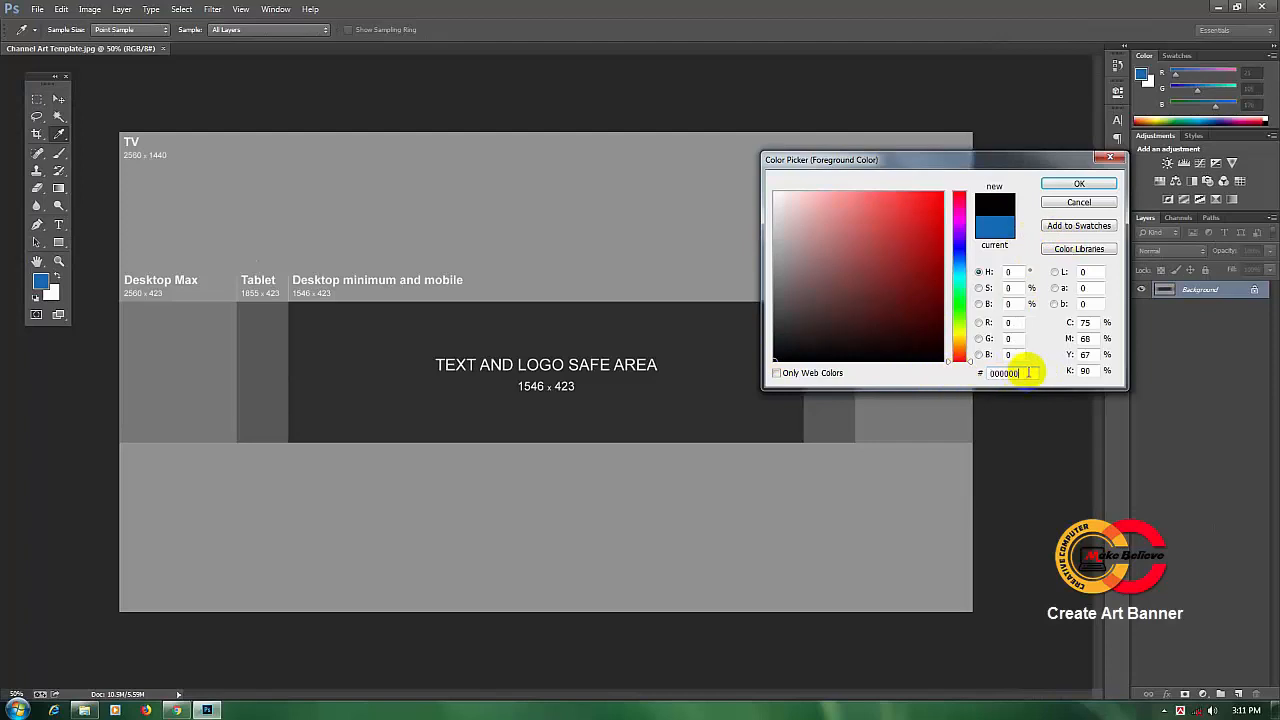
pyautogui.moveTo(1027, 372); pyautogui.dragTo(980, 370)
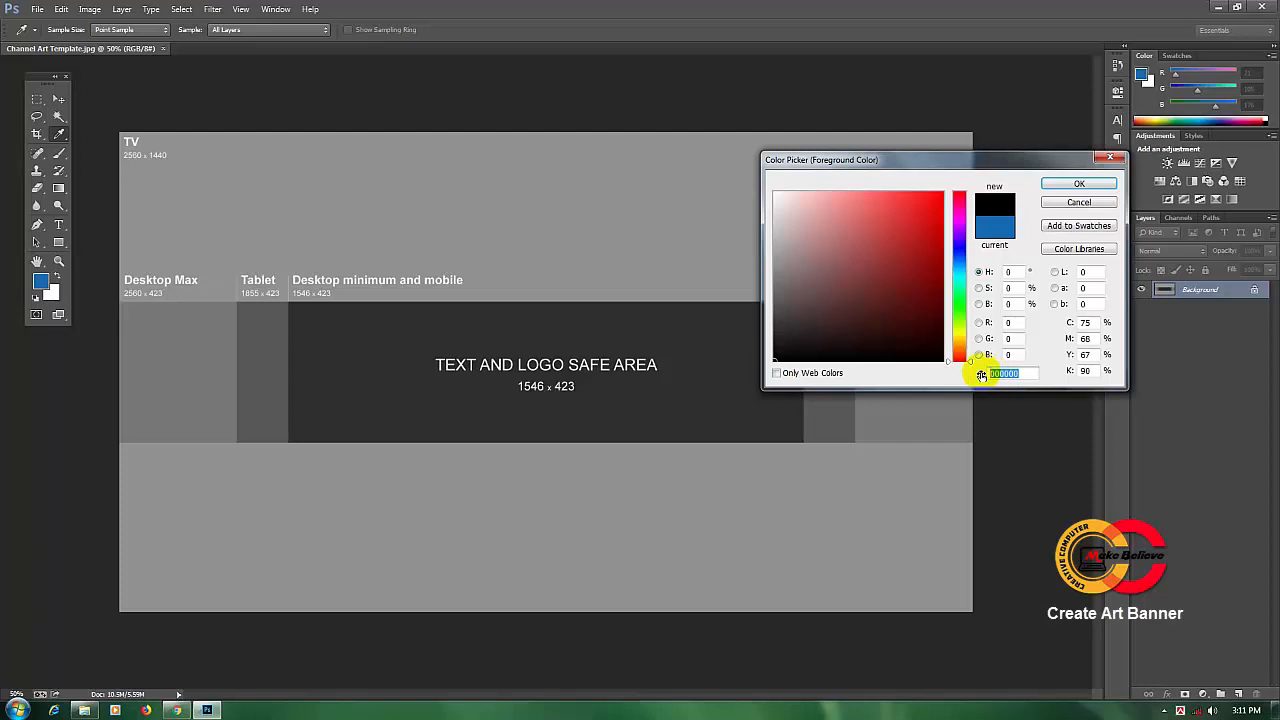
pyautogui.click(1032, 372)
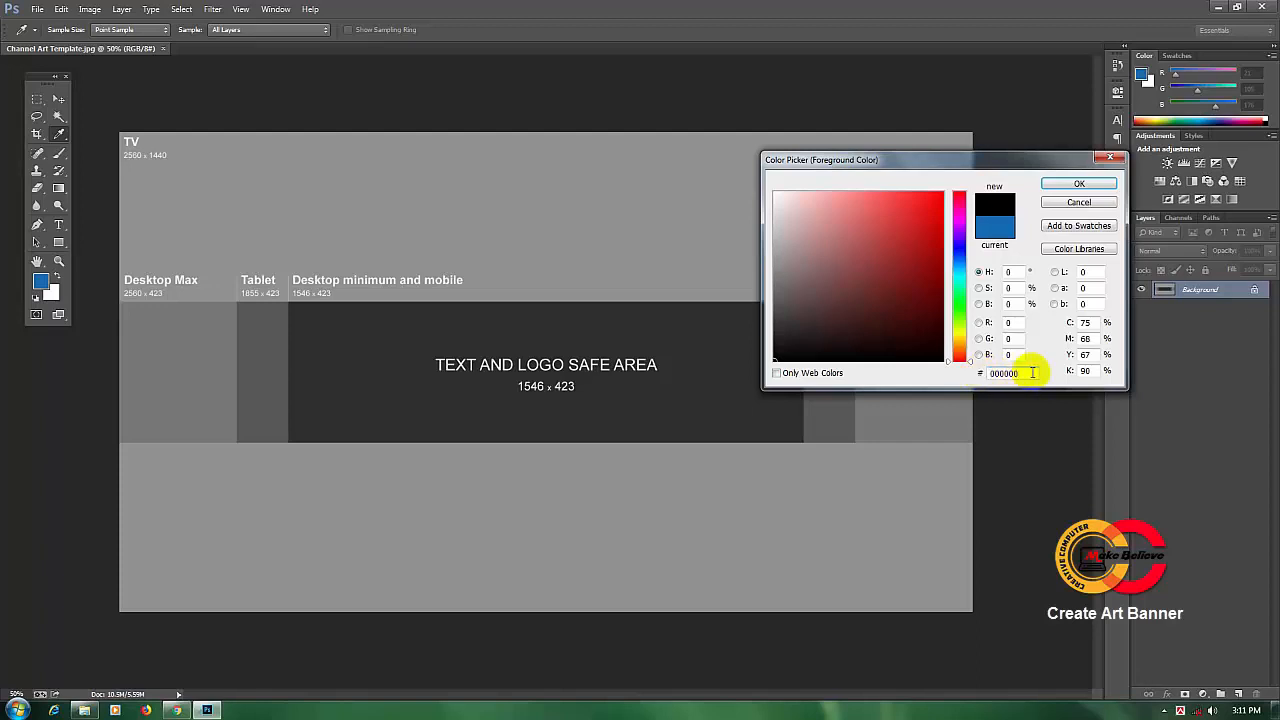
pyautogui.click(1080, 186)
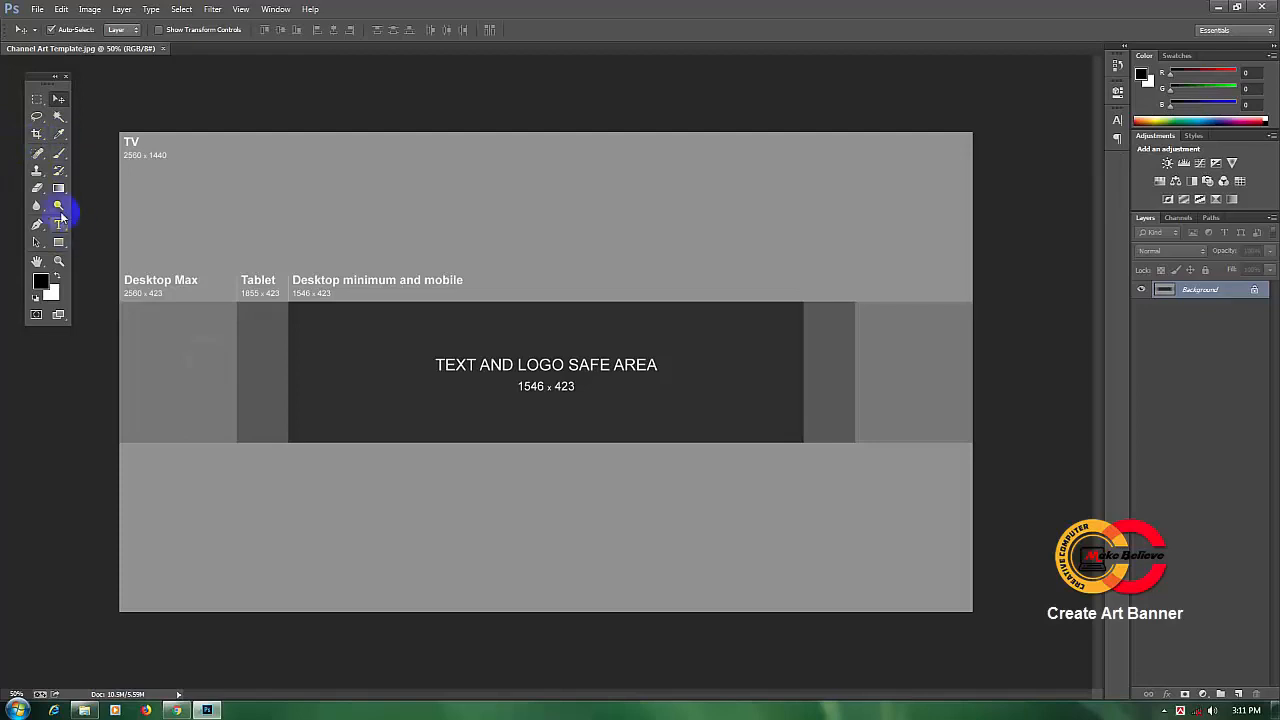
# Draw a black rectangle about 2764 by 618 px covering the template's area above the Desktop Max band.
pyautogui.moveTo(57, 243); pyautogui.dragTo(136, 241)
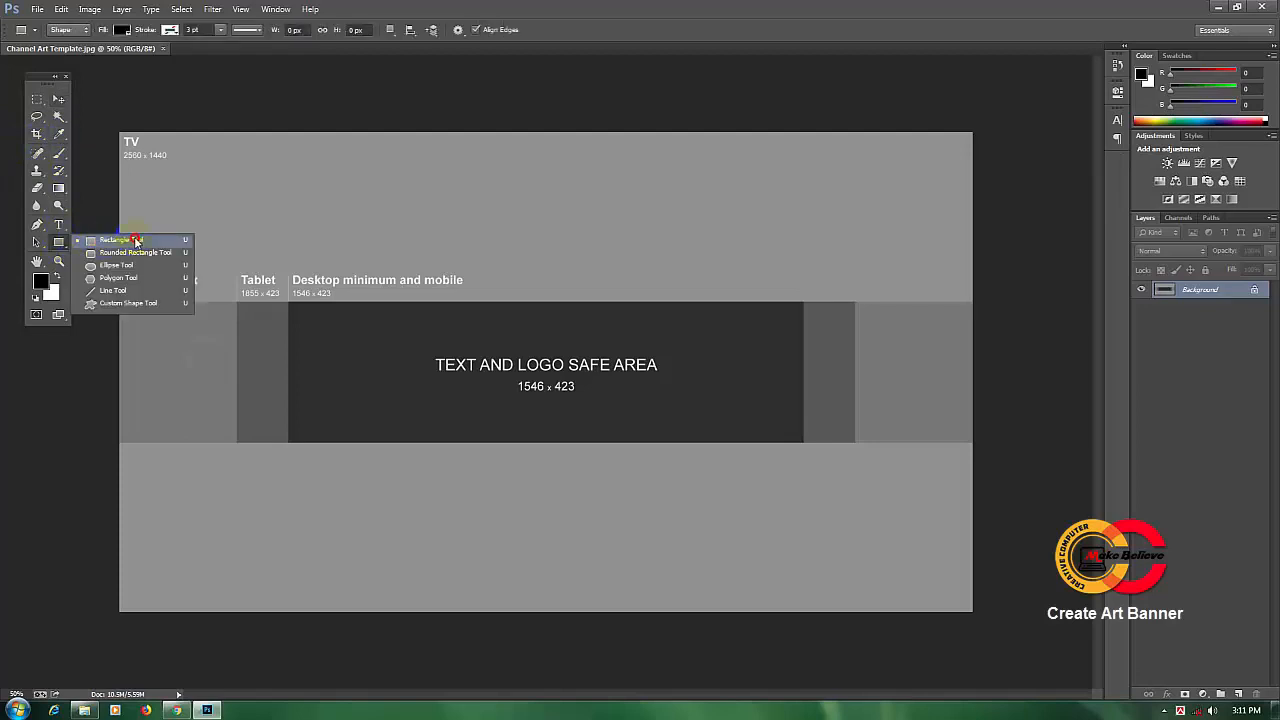
pyautogui.click(136, 241)
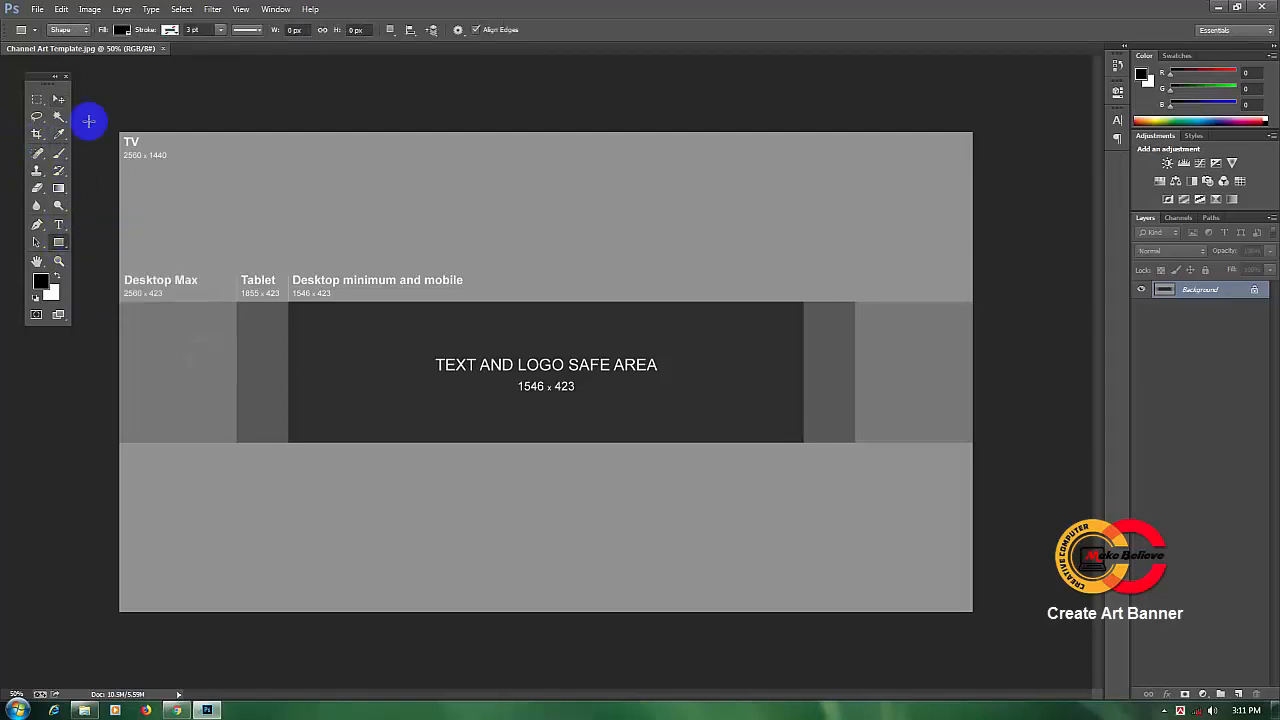
pyautogui.moveTo(80, 95); pyautogui.dragTo(1001, 300)
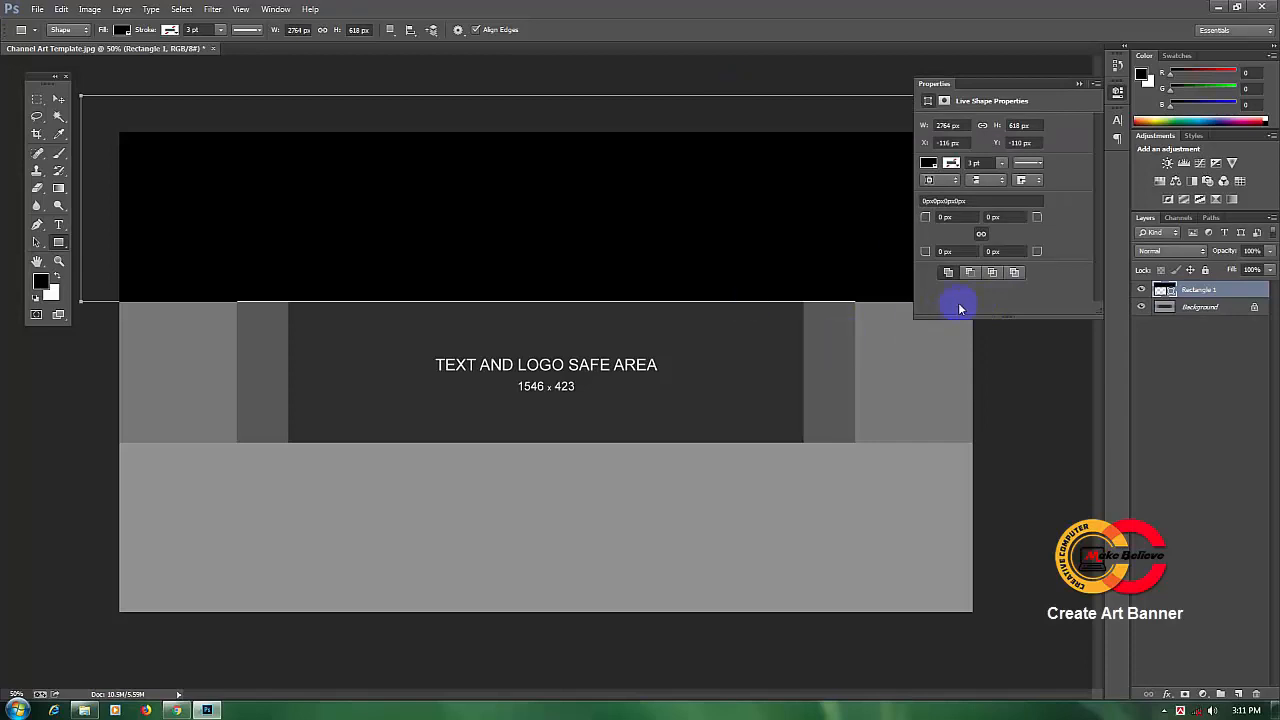
pyautogui.click(58, 99)
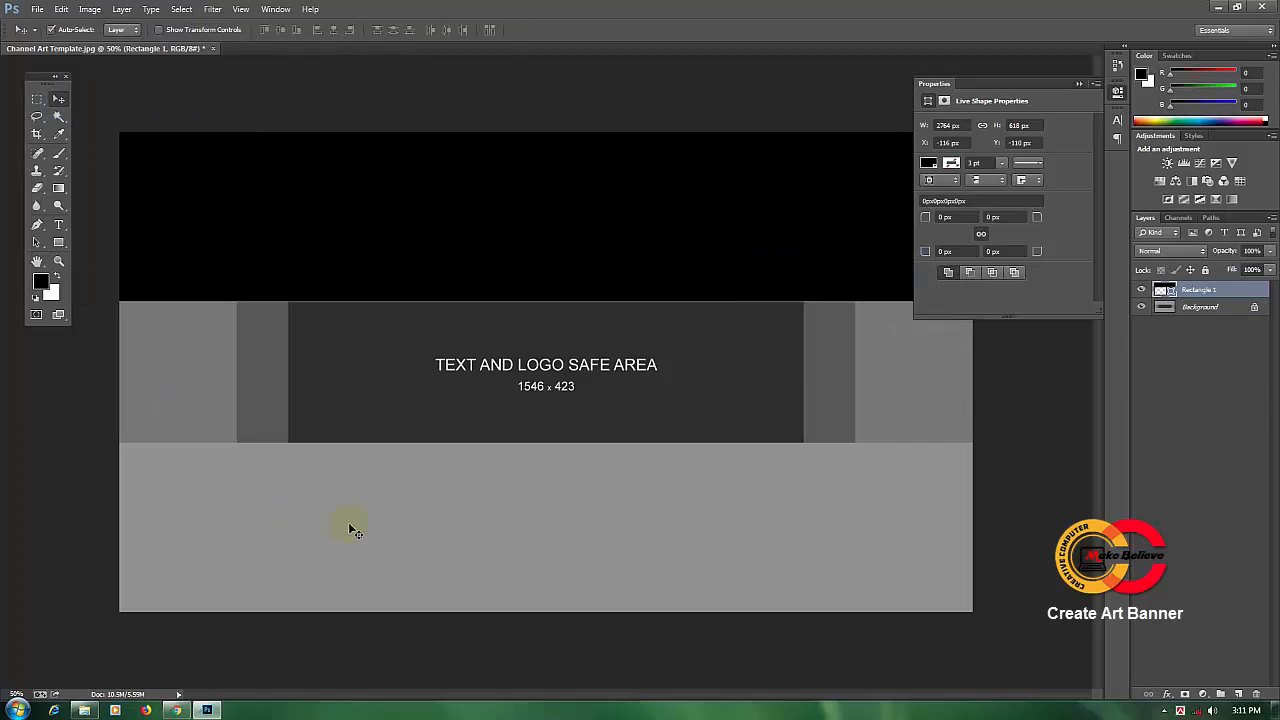
# Draw a second black rectangle about 2922 by 570 px covering the template's area below the Desktop Max band.
pyautogui.click(58, 243)
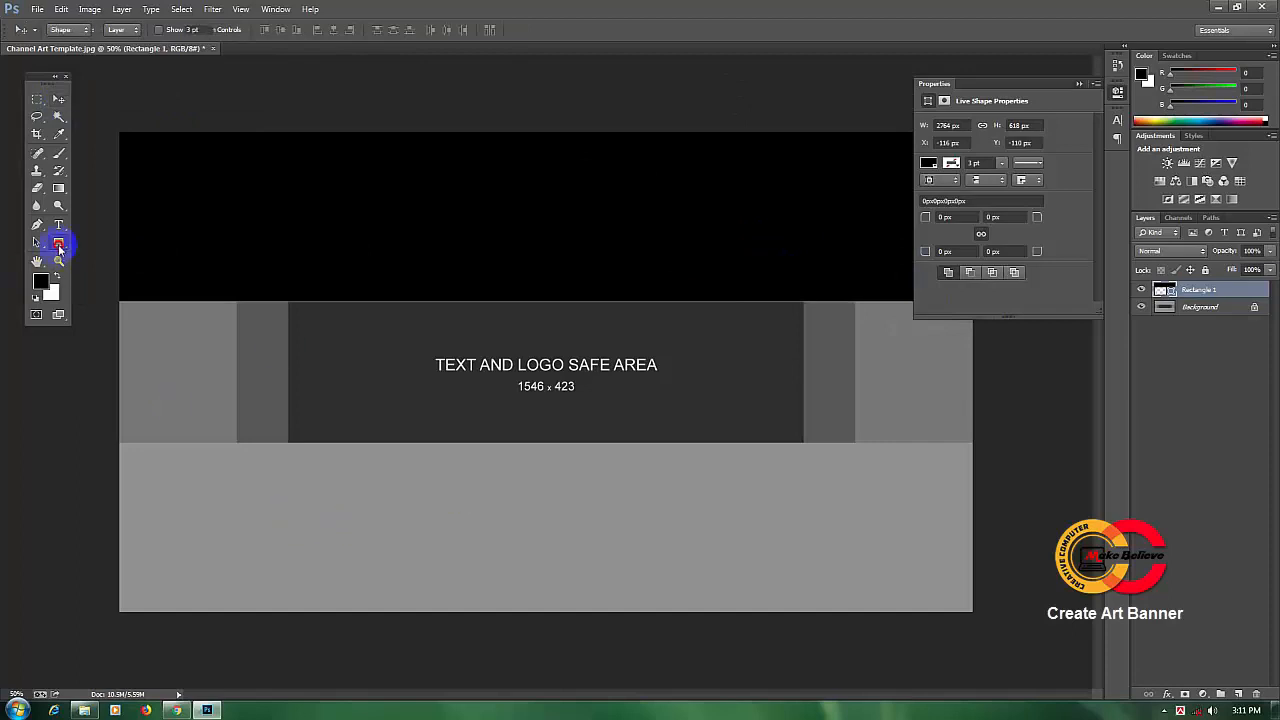
pyautogui.click(137, 243)
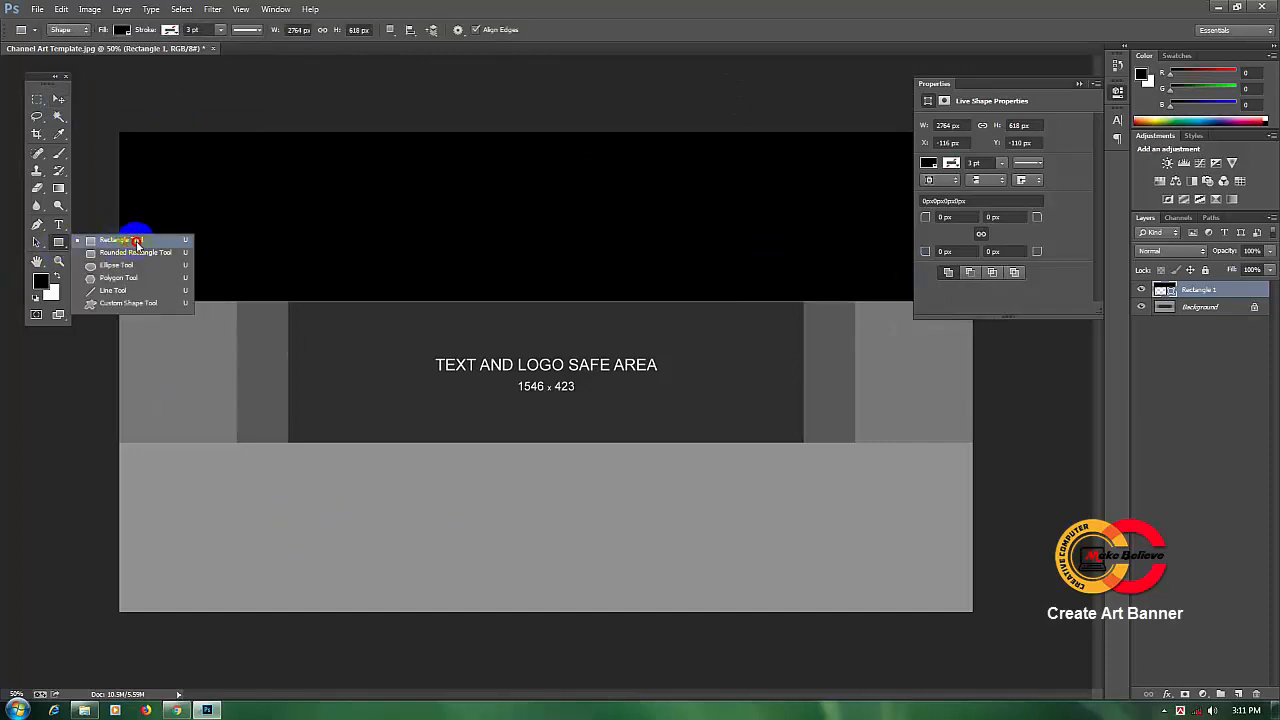
pyautogui.moveTo(59, 442); pyautogui.dragTo(1033, 632)
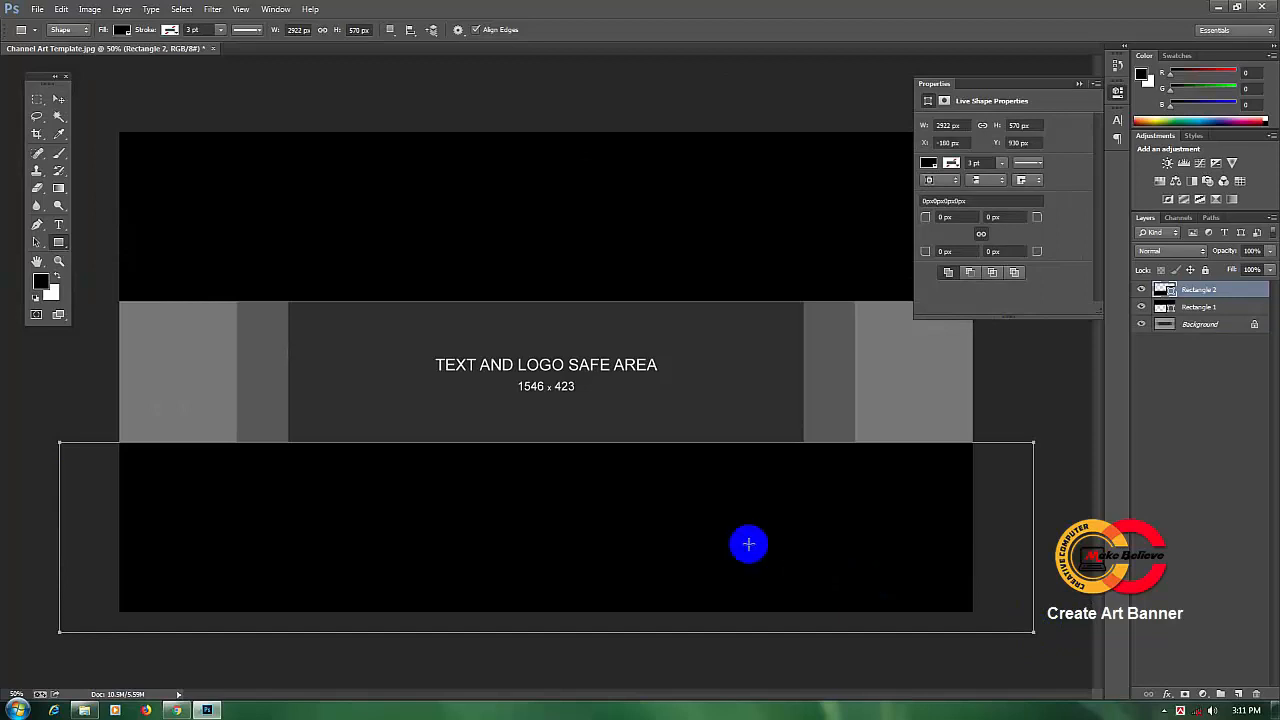
pyautogui.click(58, 101)
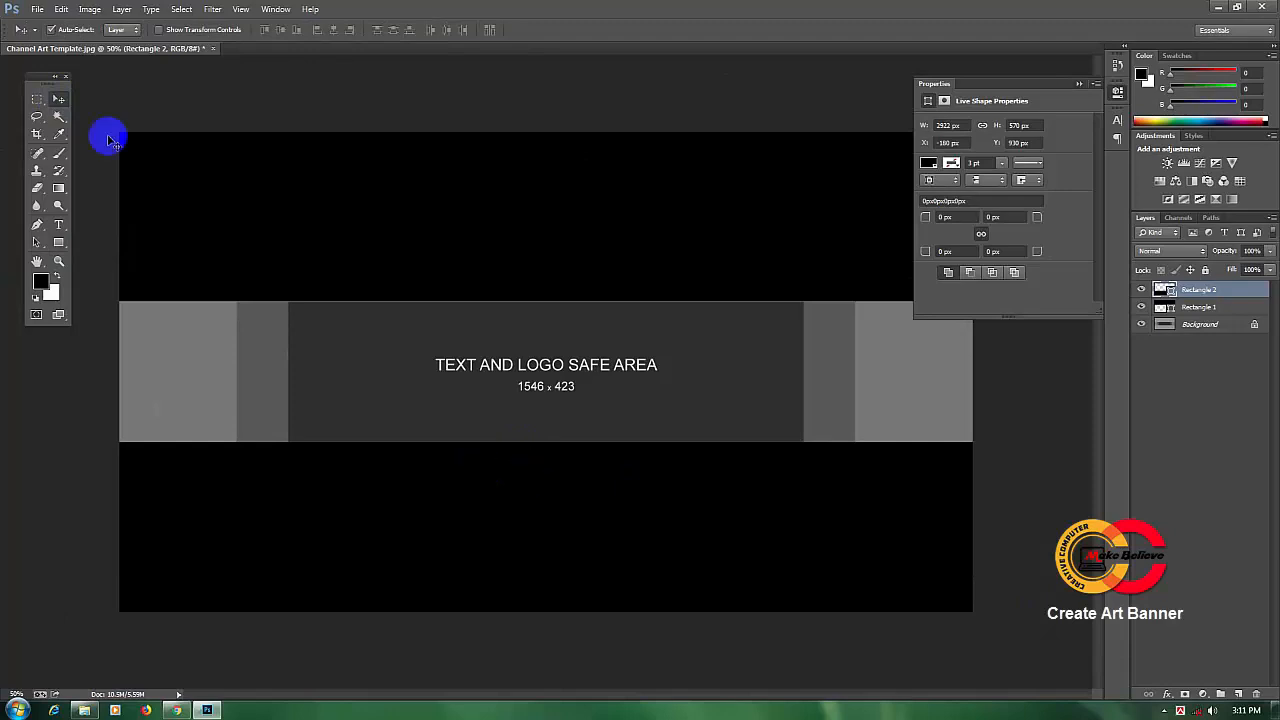
# Nudge the lower black rectangle vertically against the band's bottom edge, ending at a Y position of 932 px.
pyautogui.click(58, 101)
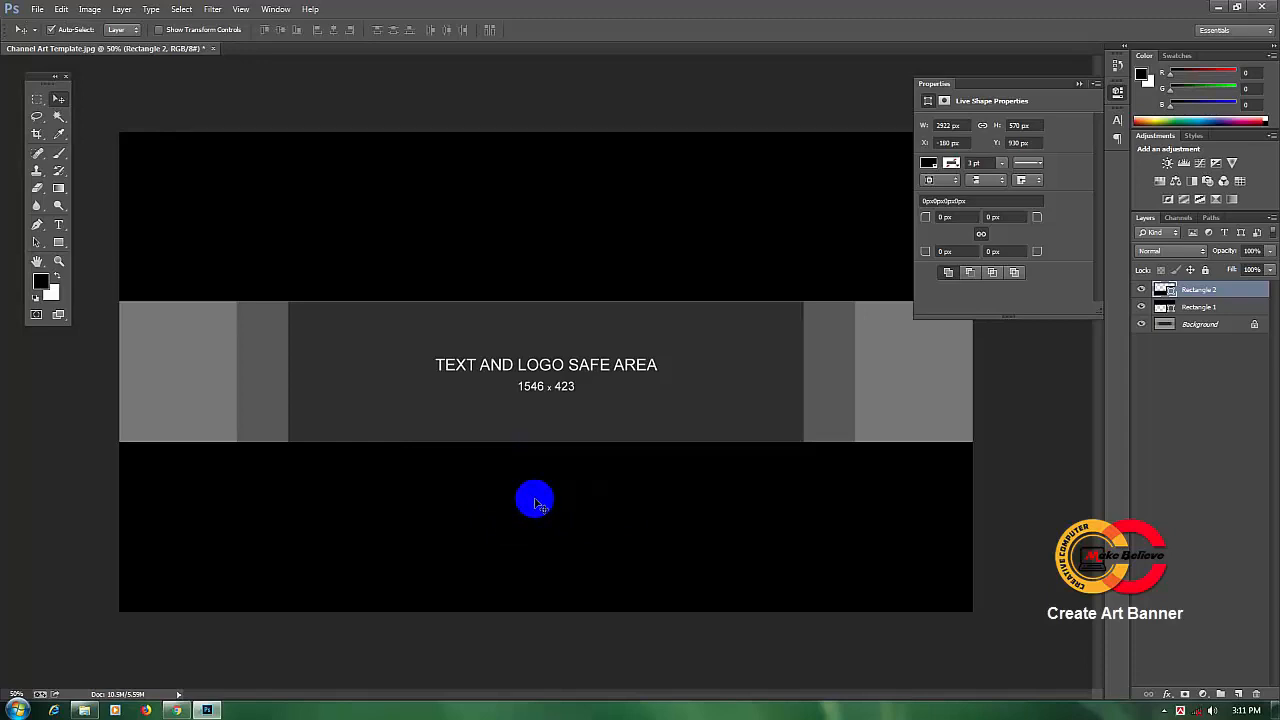
pyautogui.press('Down')
pyautogui.press('Down')
pyautogui.press('Down')
pyautogui.press('Down')
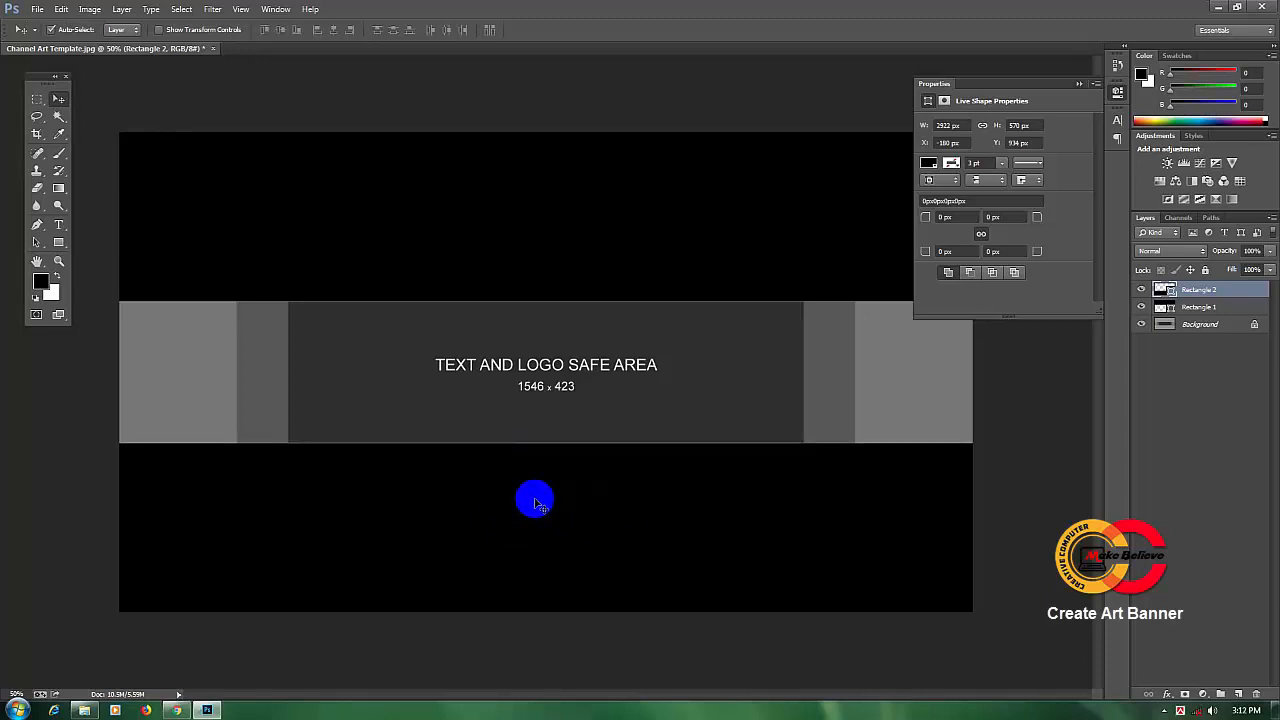
pyautogui.press('Down')
pyautogui.press('Down')
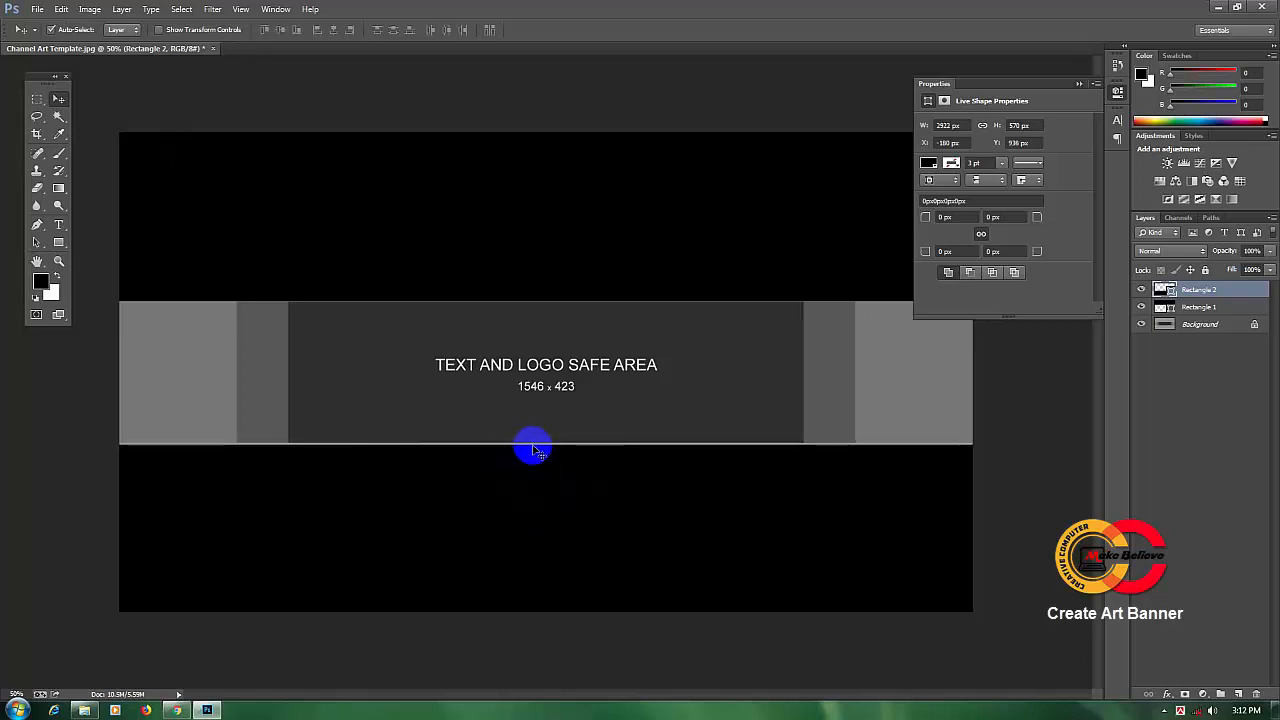
pyautogui.press('Down')
pyautogui.press('Down')
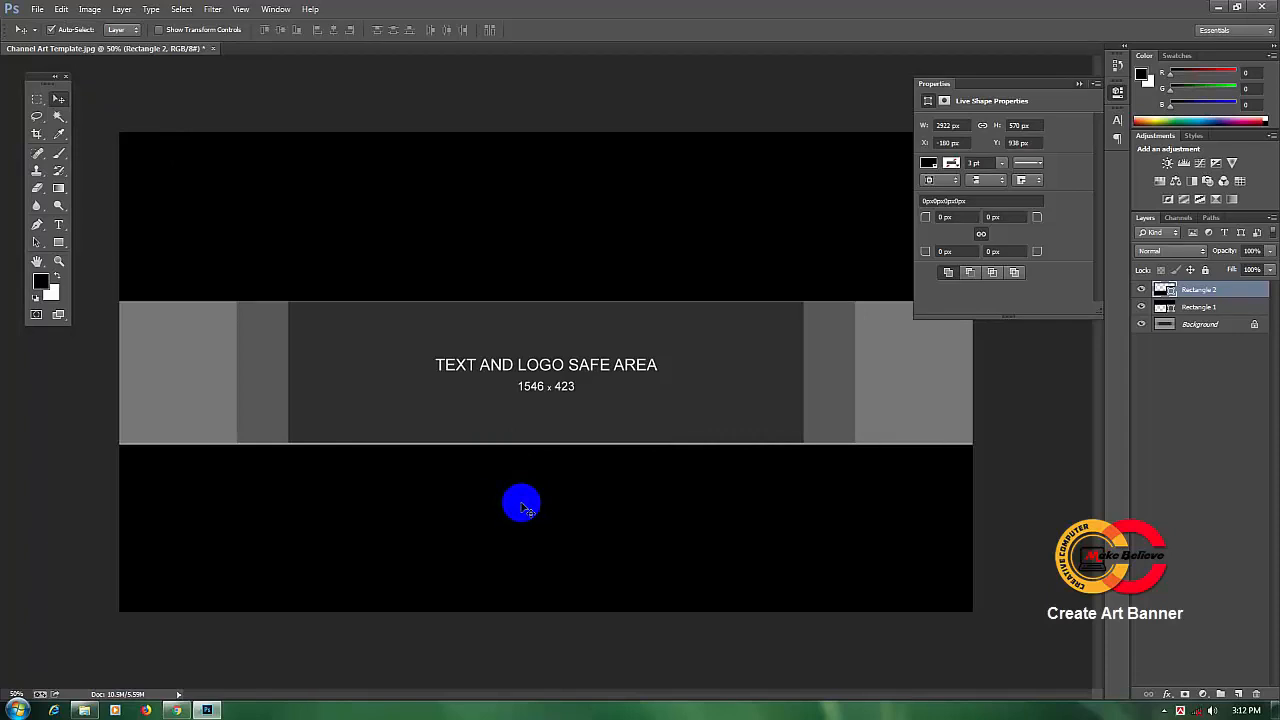
pyautogui.press('Up')
pyautogui.press('Up')
pyautogui.press('Up')
pyautogui.press('Up')
pyautogui.press('Up')
pyautogui.press('Up')
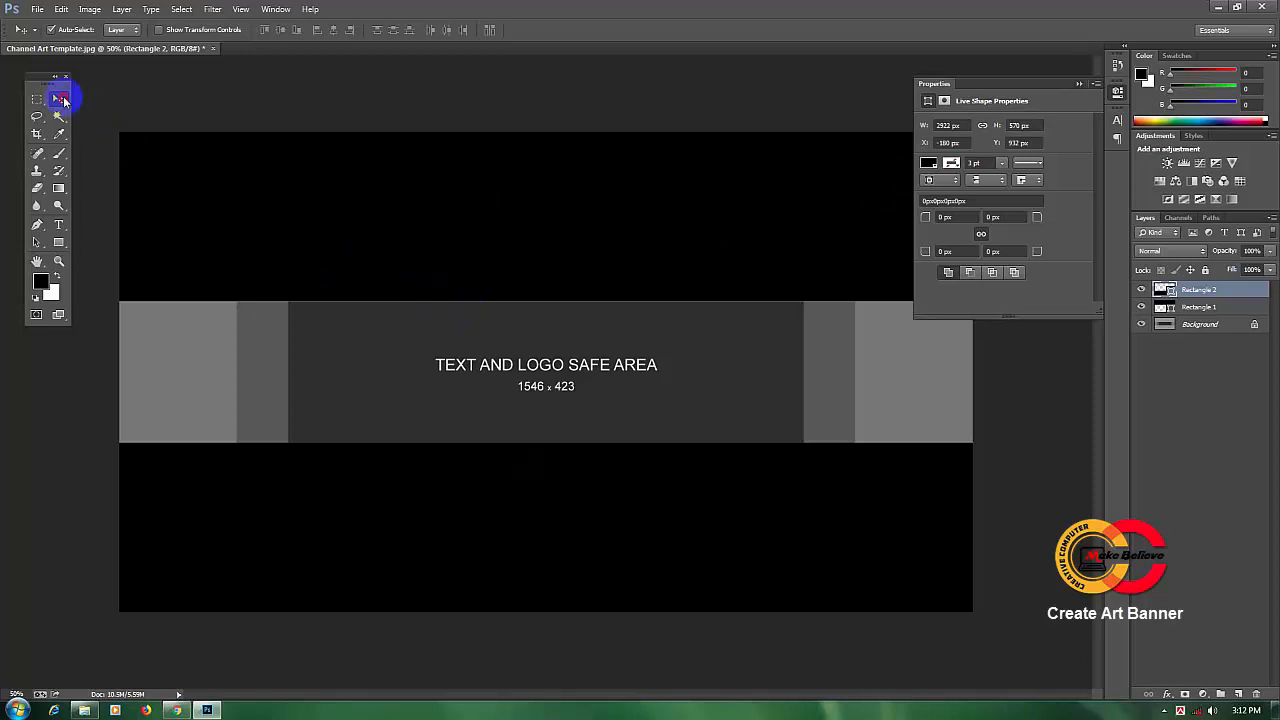
# Check that Auto-Select picks the matching layer for the upper and lower black rectangles on the canvas.
pyautogui.click(465, 190)
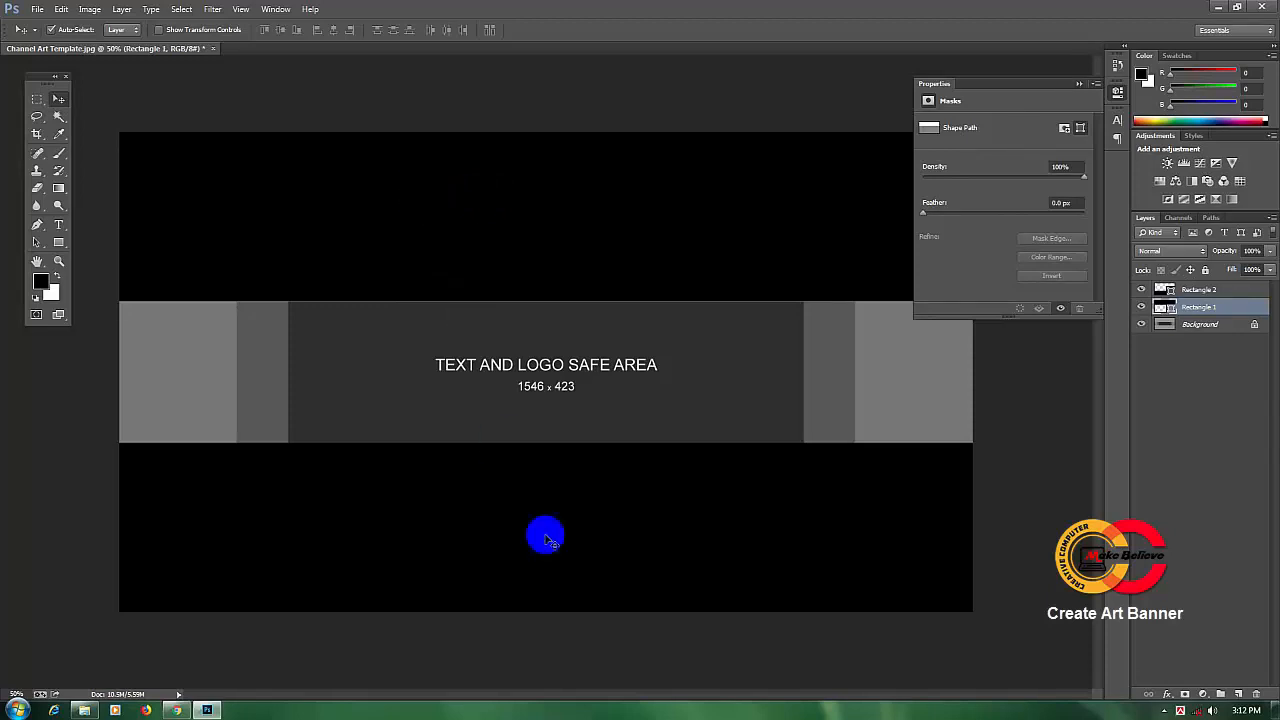
pyautogui.click(716, 480)
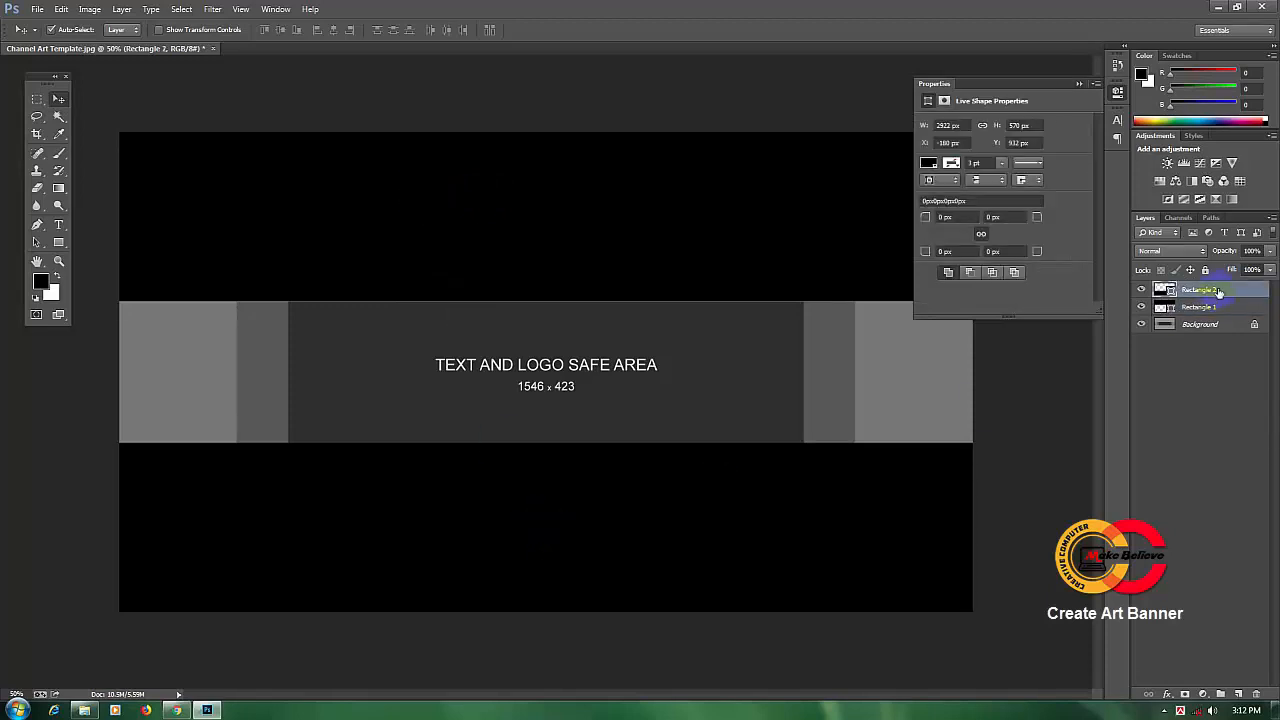
pyautogui.click(569, 208)
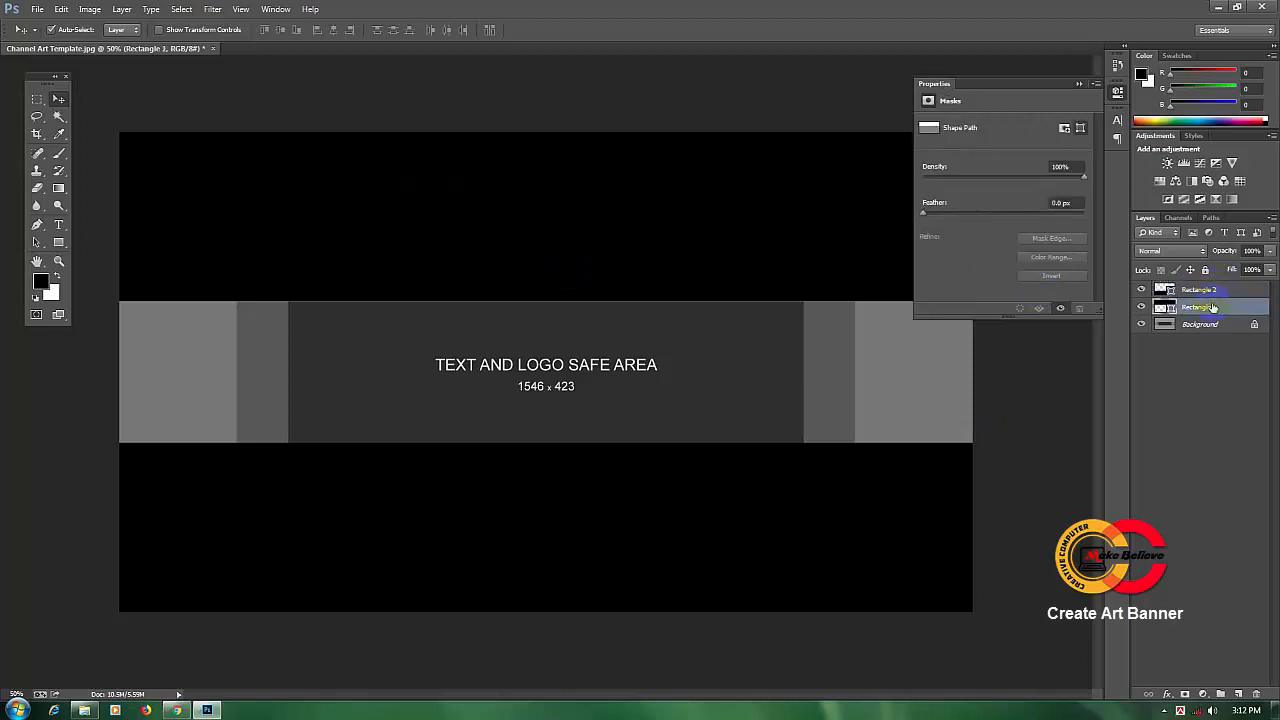
pyautogui.click(571, 260)
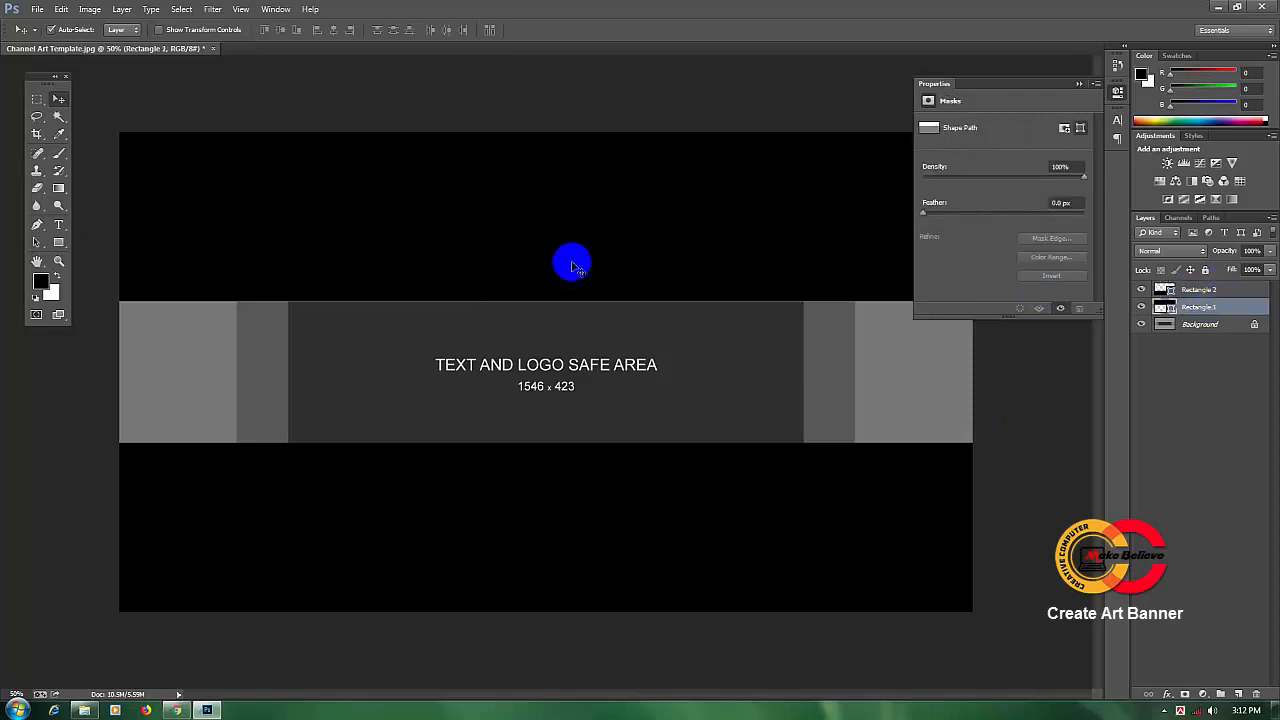
pyautogui.click(64, 33)
pyautogui.click(64, 32)
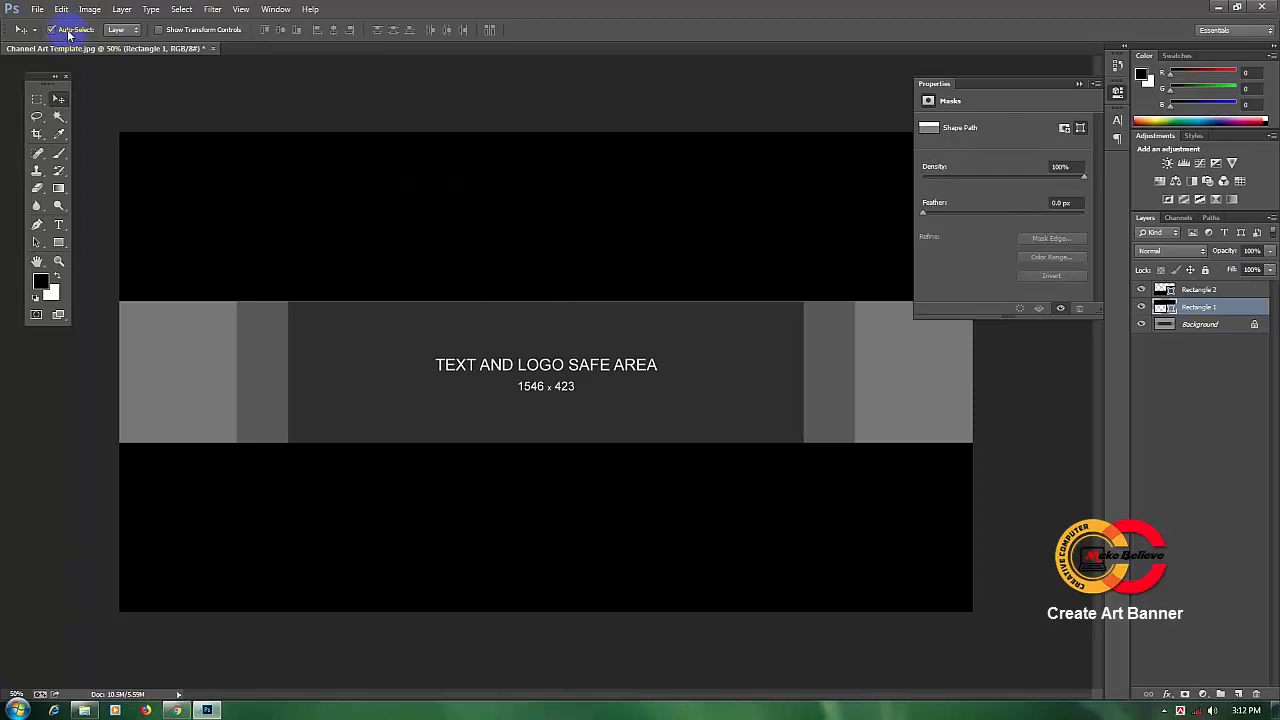
pyautogui.click(68, 34)
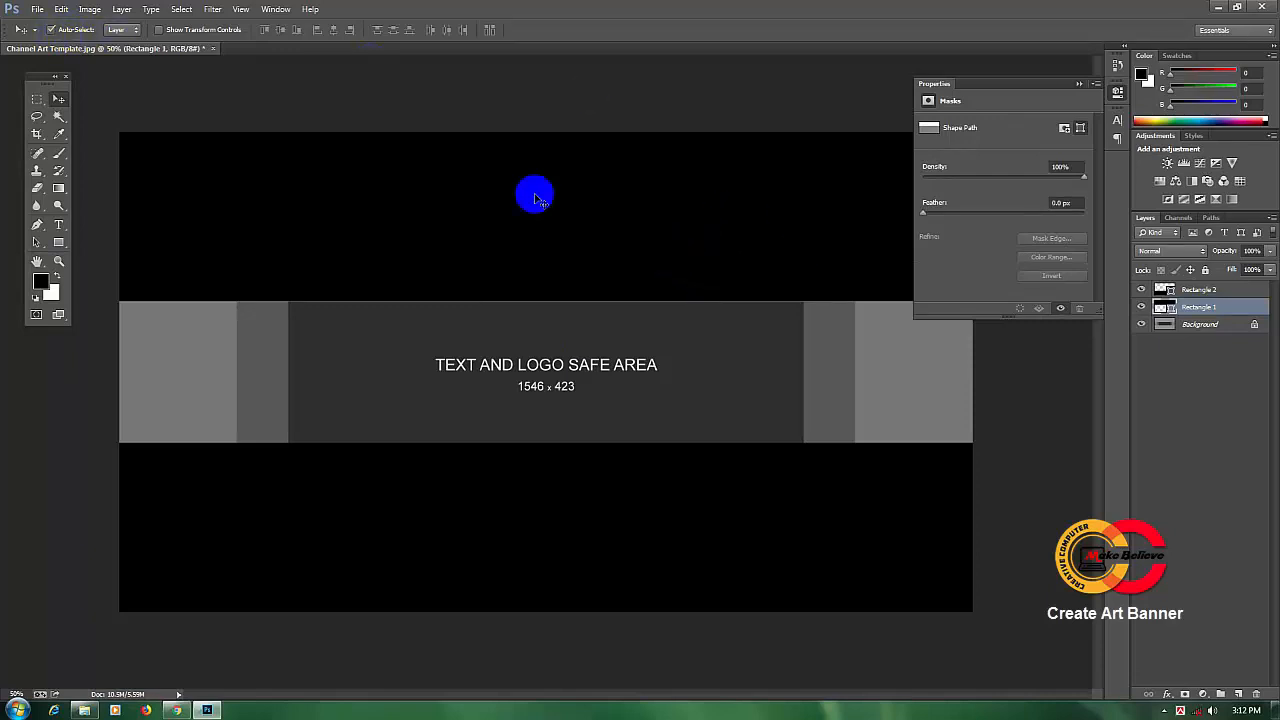
# Delete the template's Background layer, keeping only the two black rectangle layers.
pyautogui.click(1077, 82)
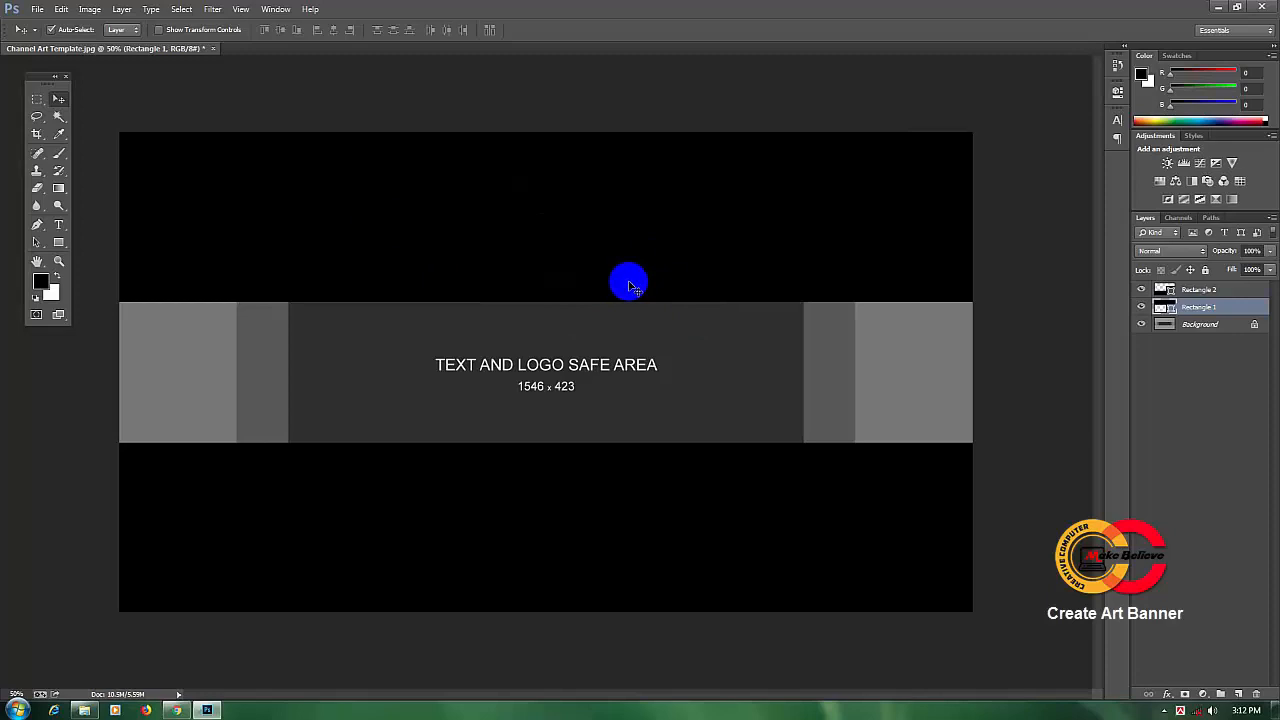
pyautogui.click(1218, 328)
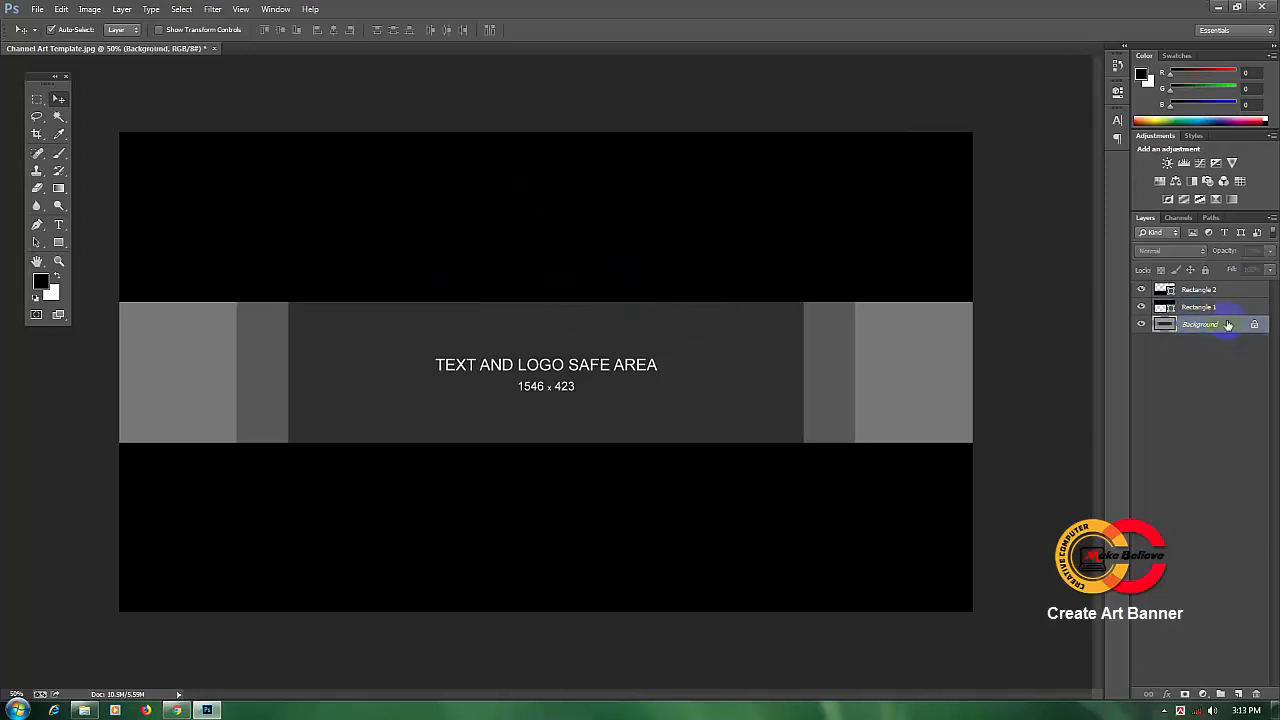
pyautogui.moveTo(1228, 325); pyautogui.dragTo(1256, 692)
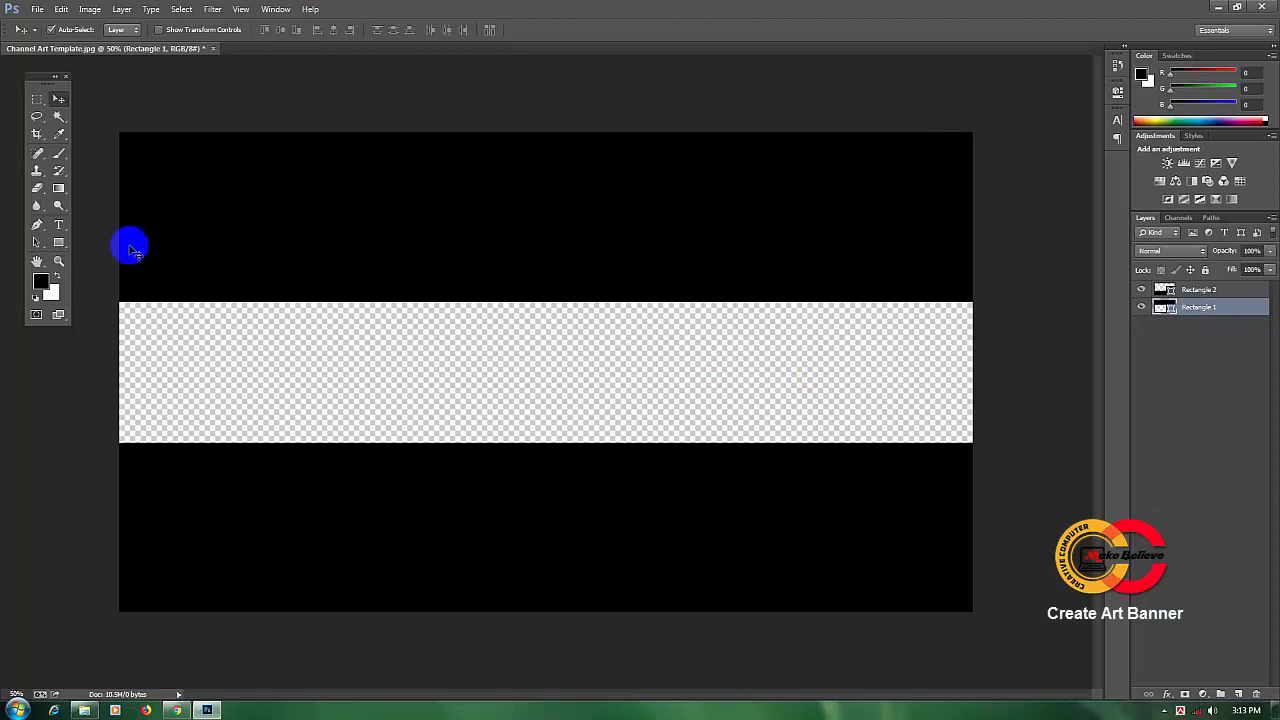
# Choose the Rectangle tool and set the foreground colour to blue #104bd0.
pyautogui.click(57, 243)
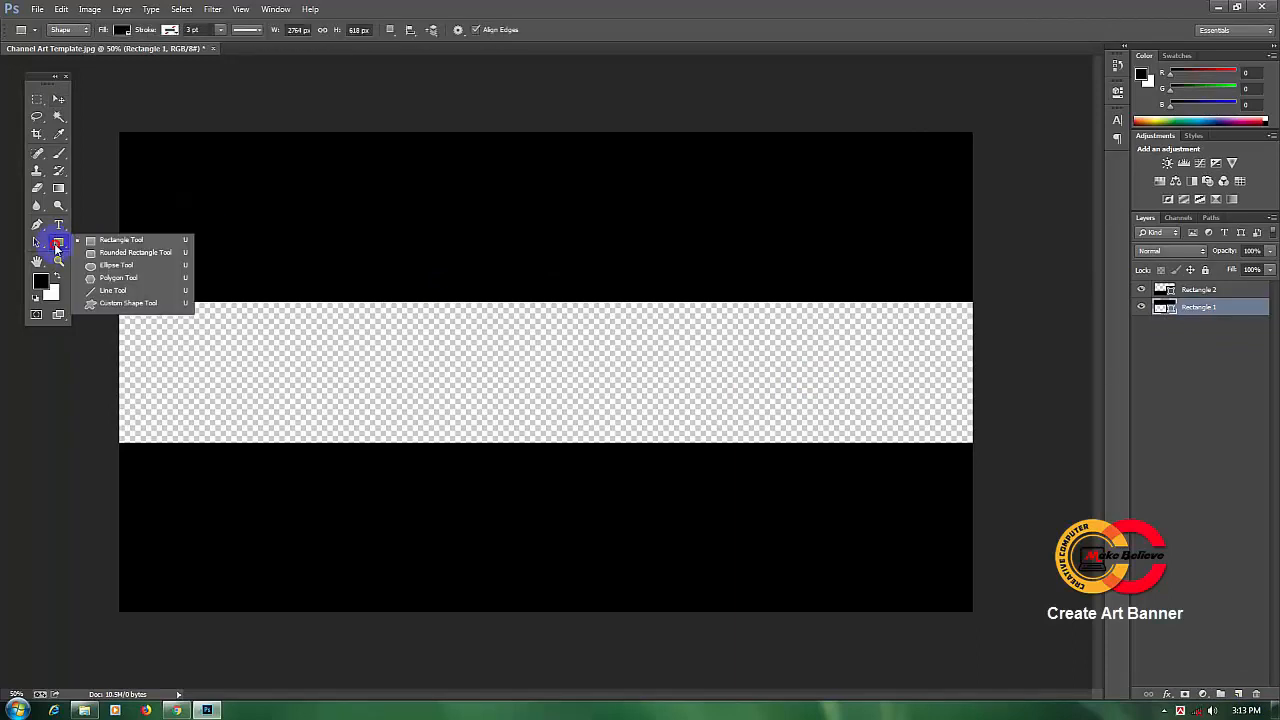
pyautogui.click(128, 240)
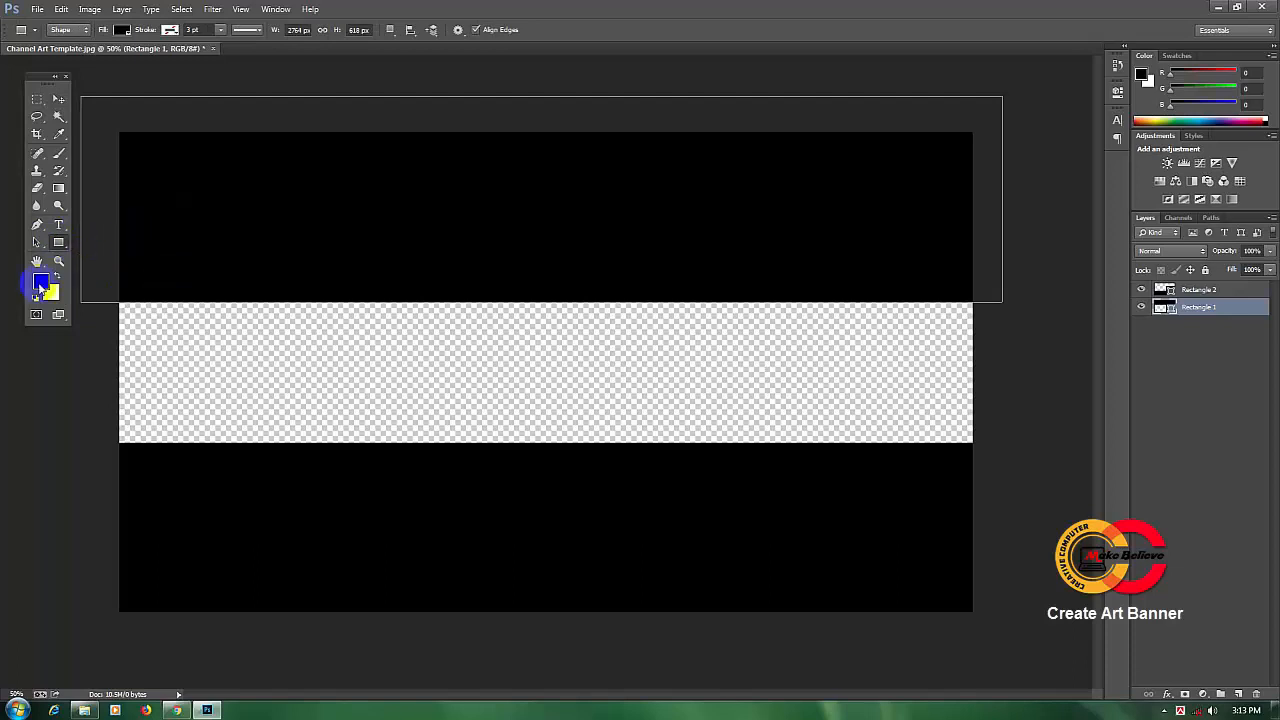
pyautogui.click(40, 284)
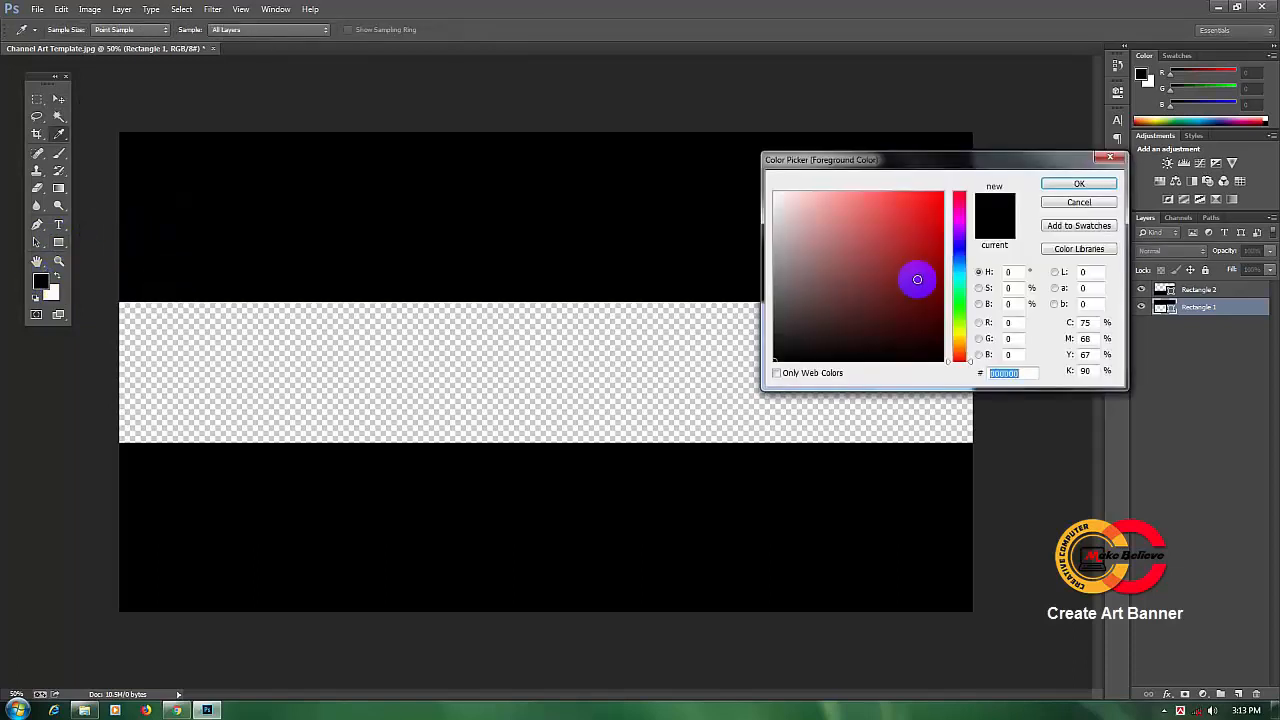
pyautogui.click(923, 248)
pyautogui.click(930, 208)
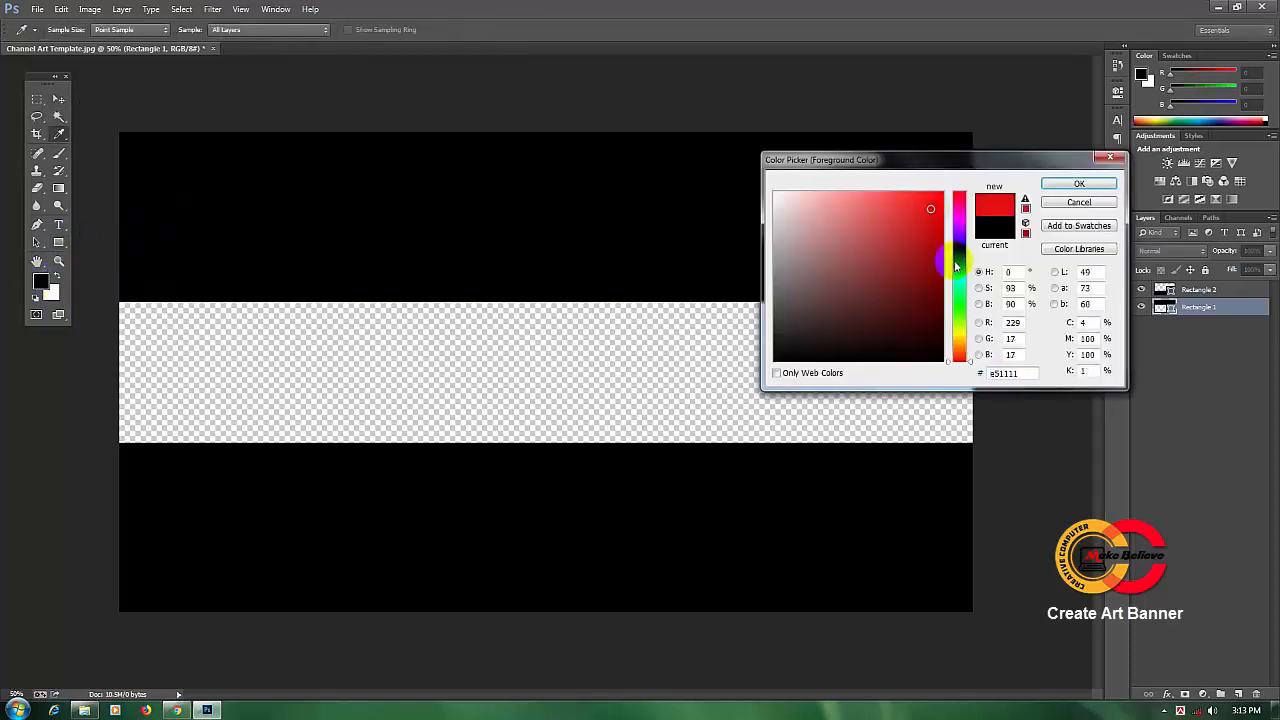
pyautogui.click(958, 256)
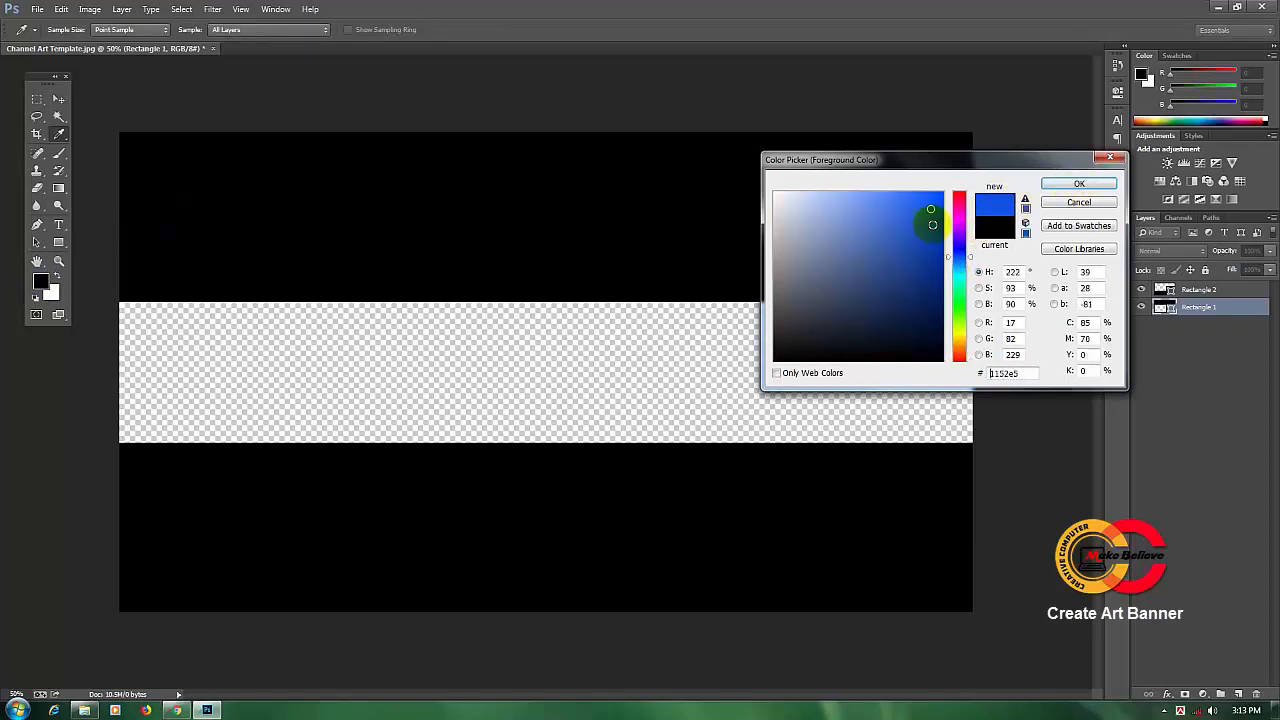
pyautogui.click(930, 215)
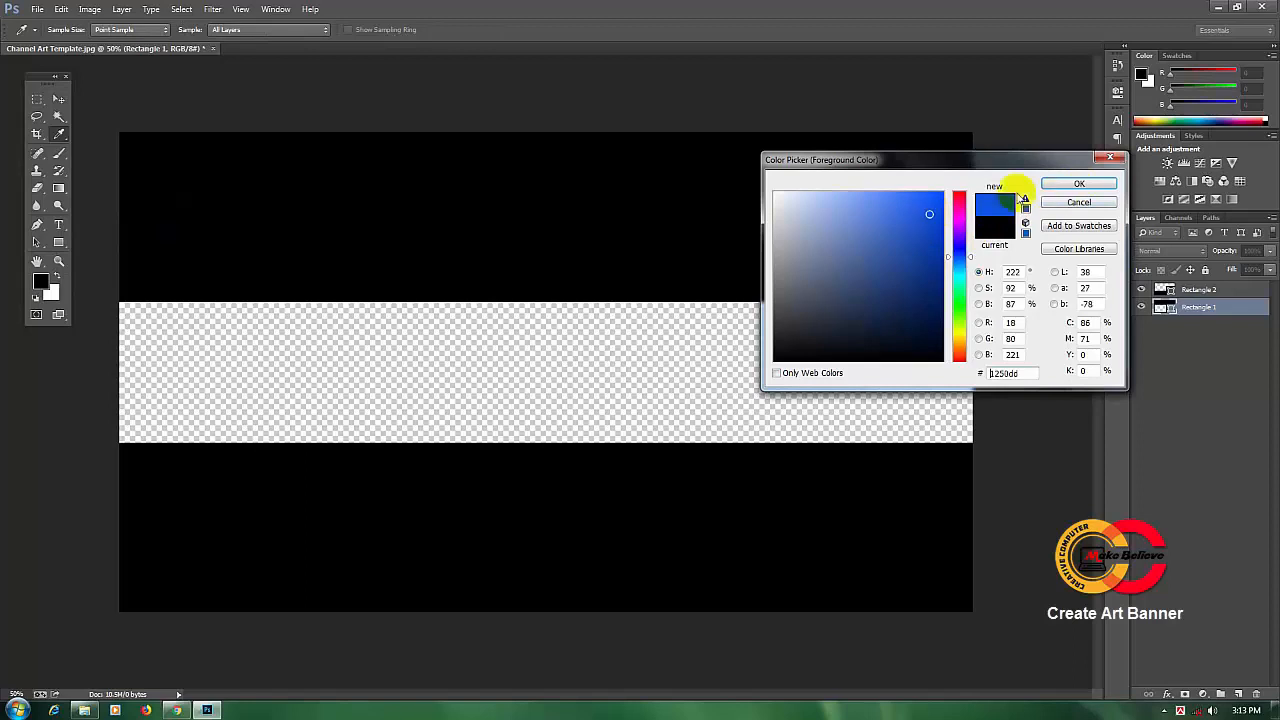
pyautogui.click(931, 221)
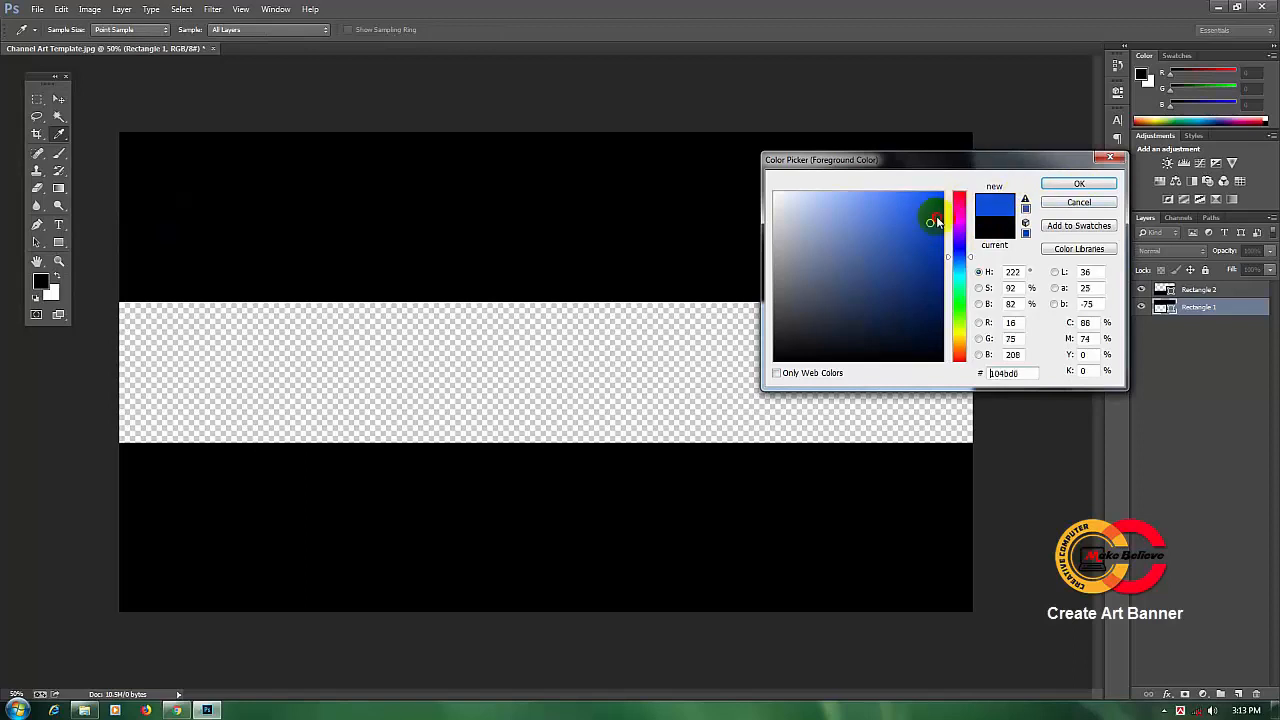
pyautogui.click(1083, 185)
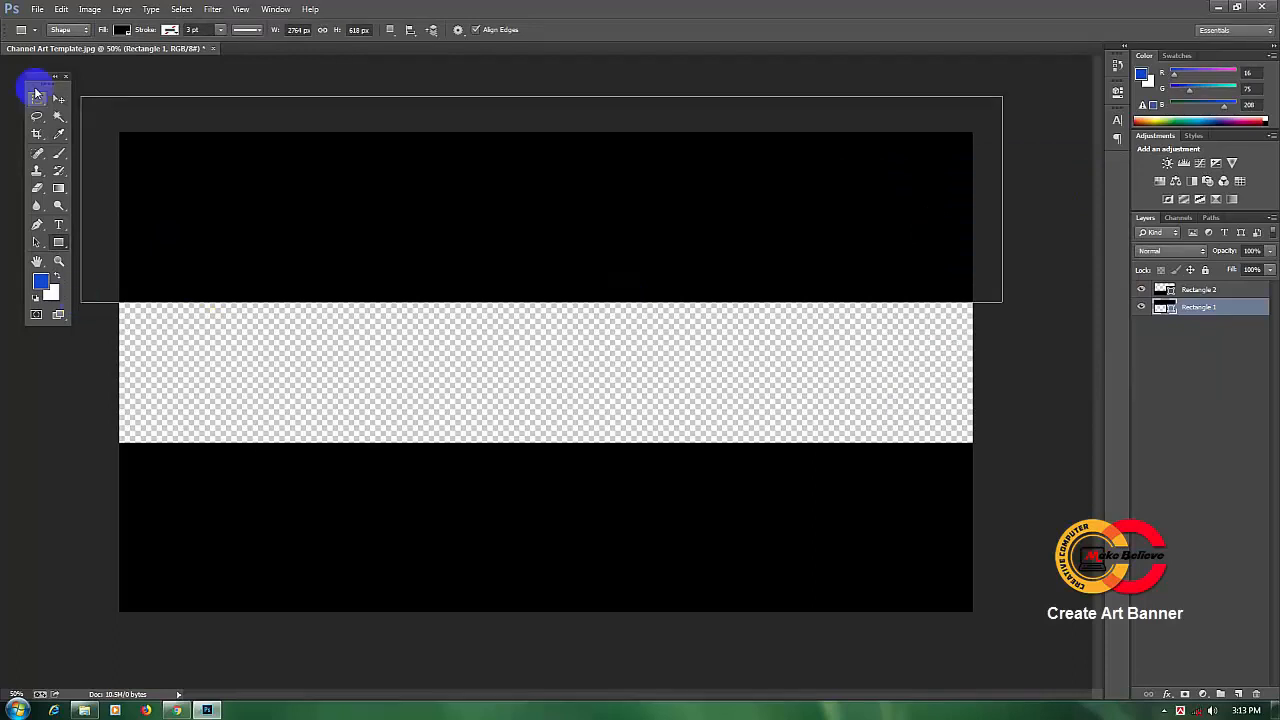
# Draw a rectangle about 2838 by 704 px across the transparent middle band, overlapping both black areas.
pyautogui.moveTo(35, 77); pyautogui.dragTo(22, 80)
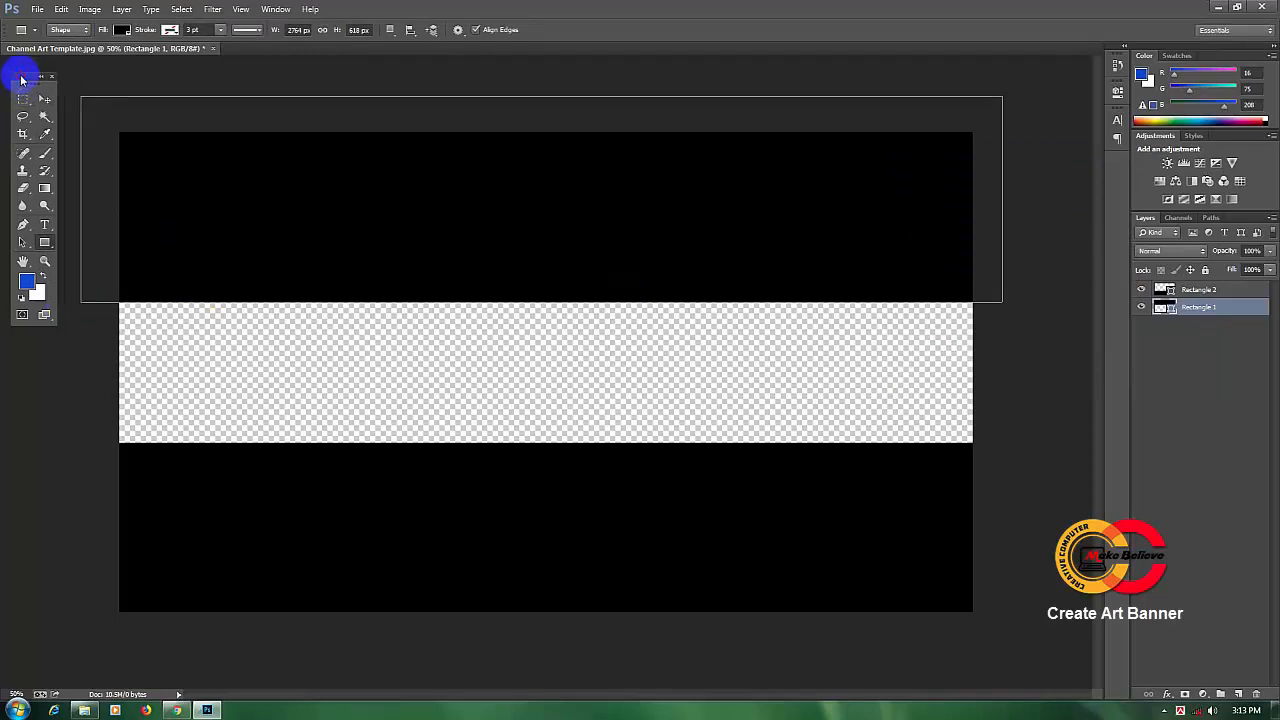
pyautogui.moveTo(63, 240); pyautogui.dragTo(1008, 474)
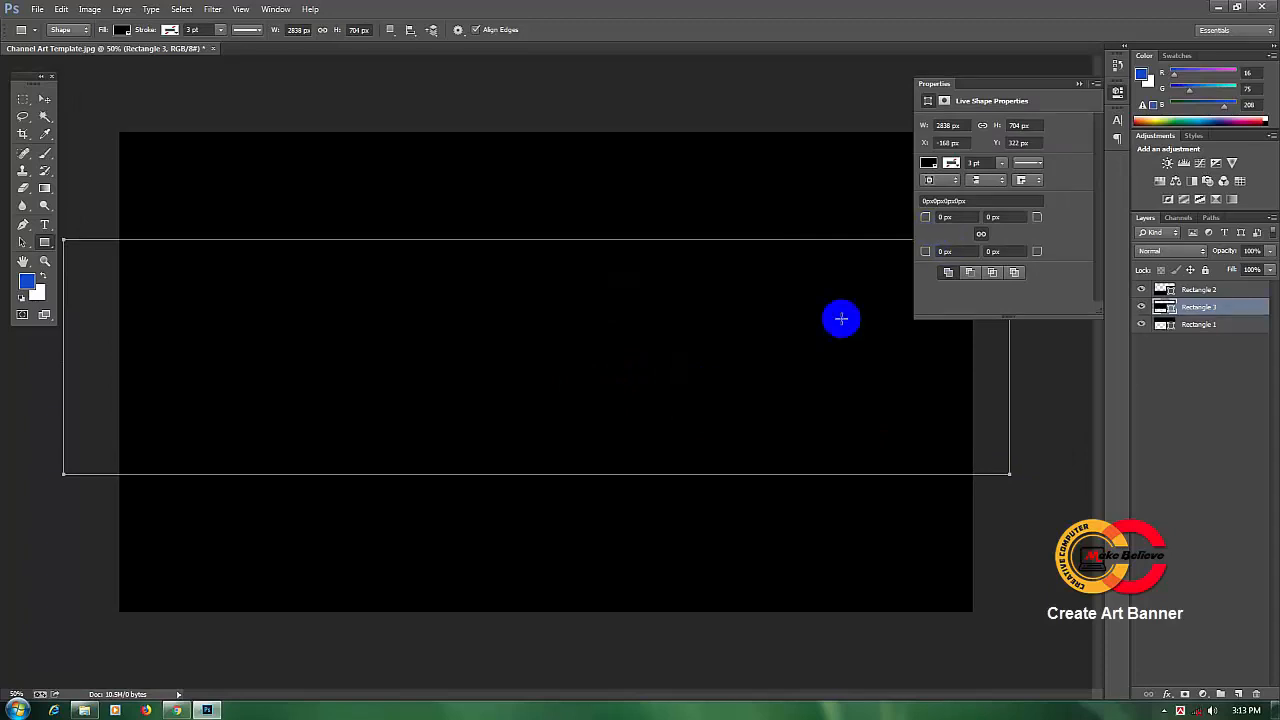
pyautogui.click(38, 289)
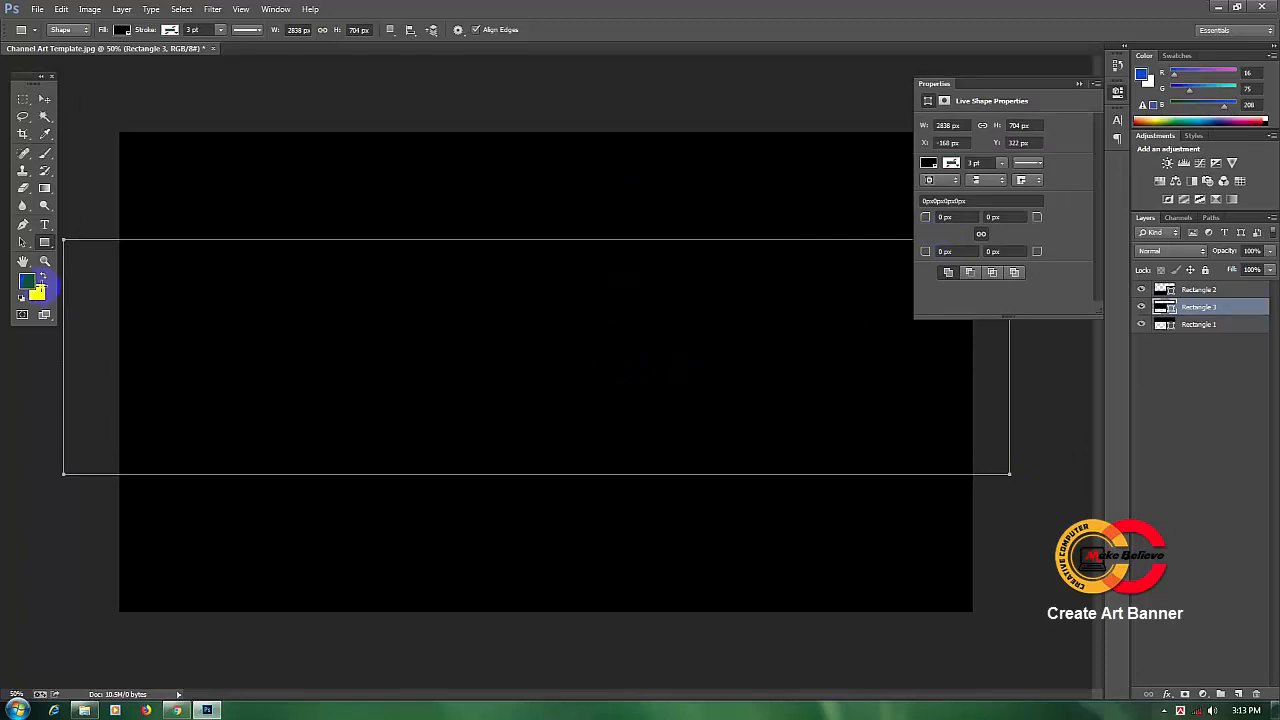
pyautogui.click(24, 283)
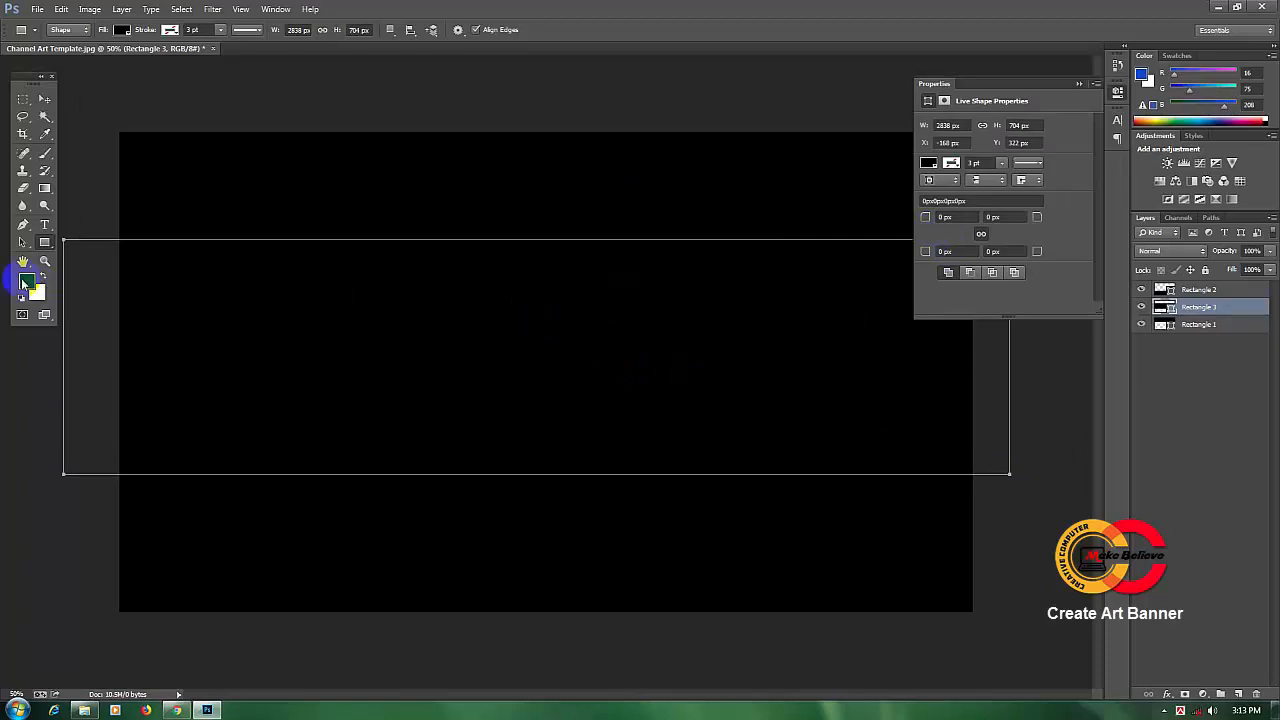
# Try several blue swatches as the new middle rectangle's fill and settle on a dark navy blue.
pyautogui.click(929, 164)
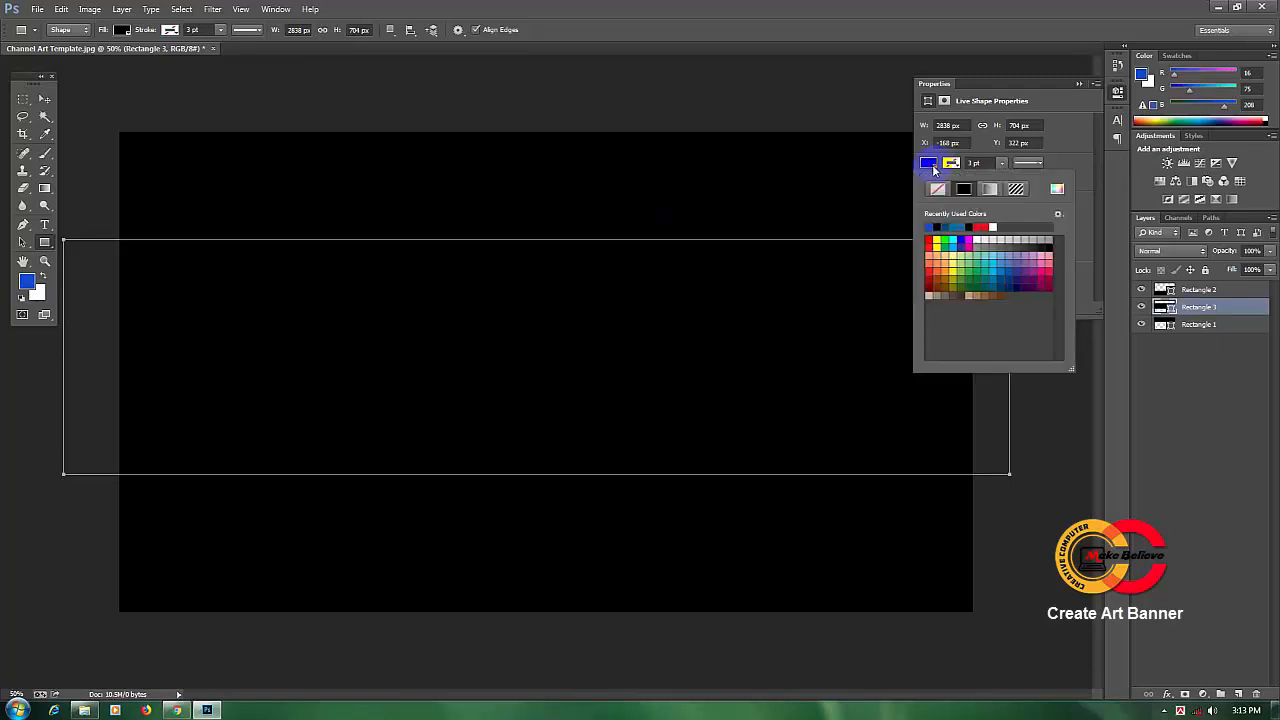
pyautogui.click(930, 226)
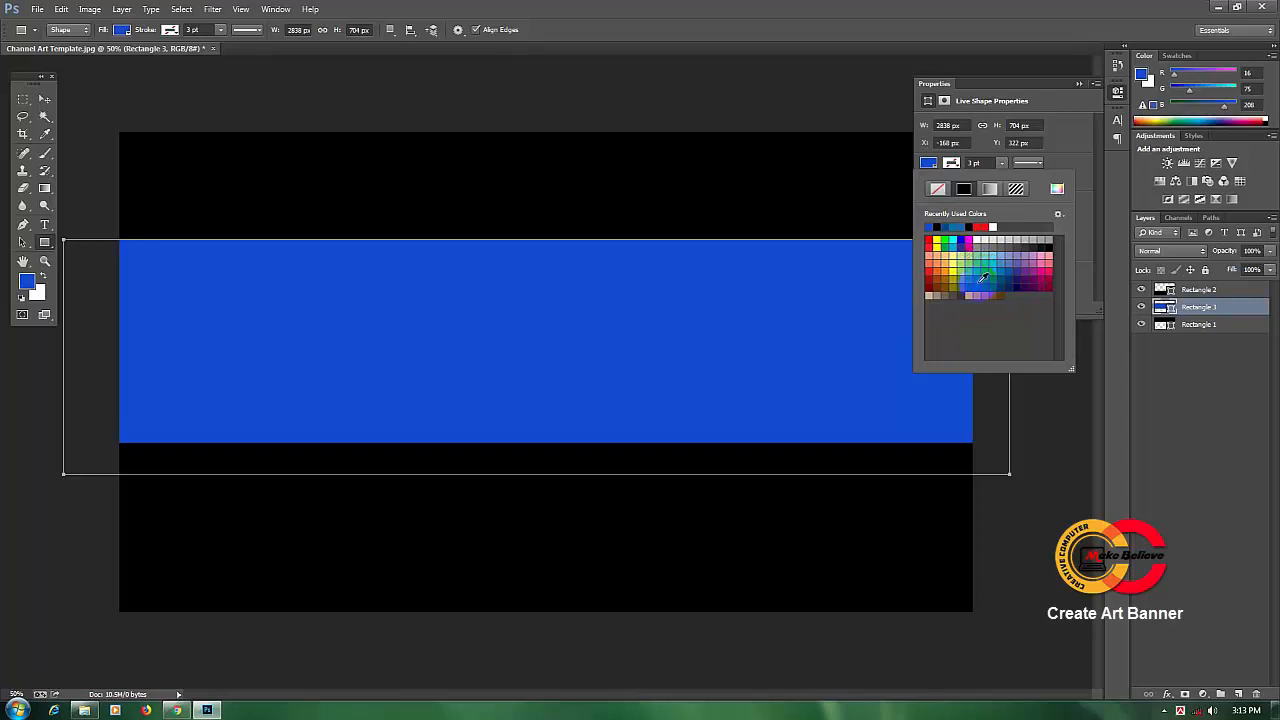
pyautogui.click(1011, 270)
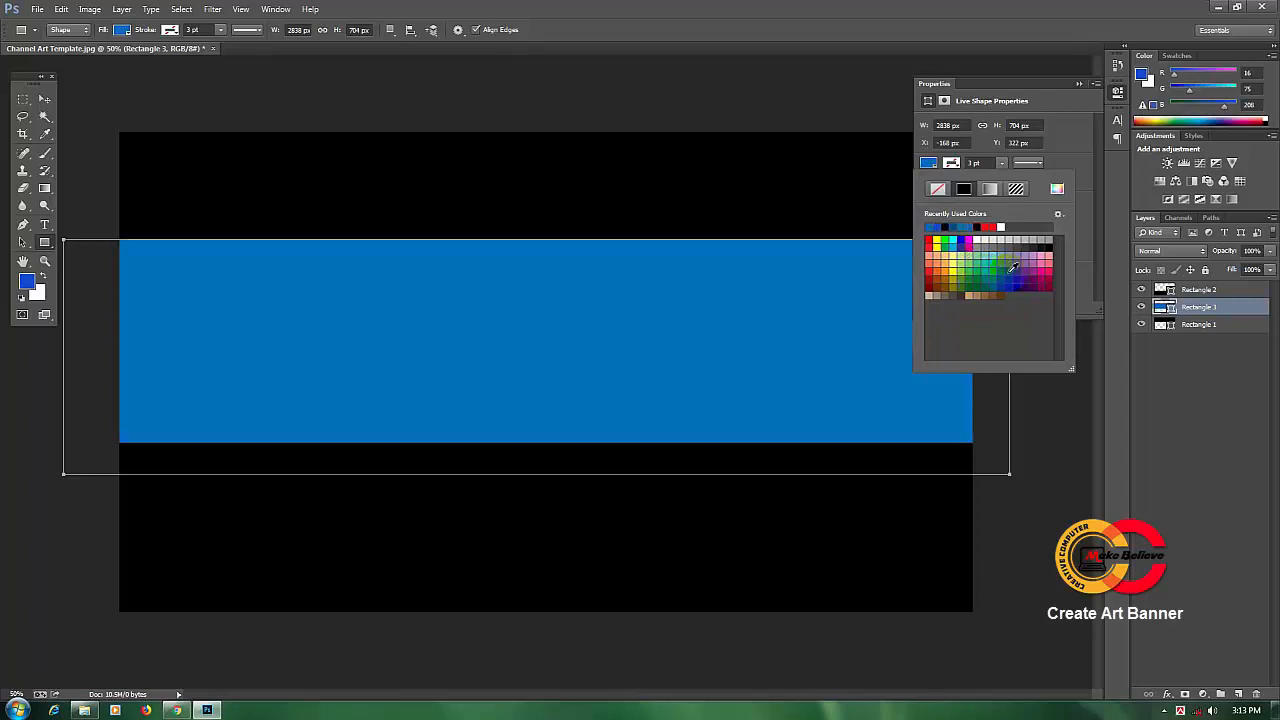
pyautogui.click(992, 276)
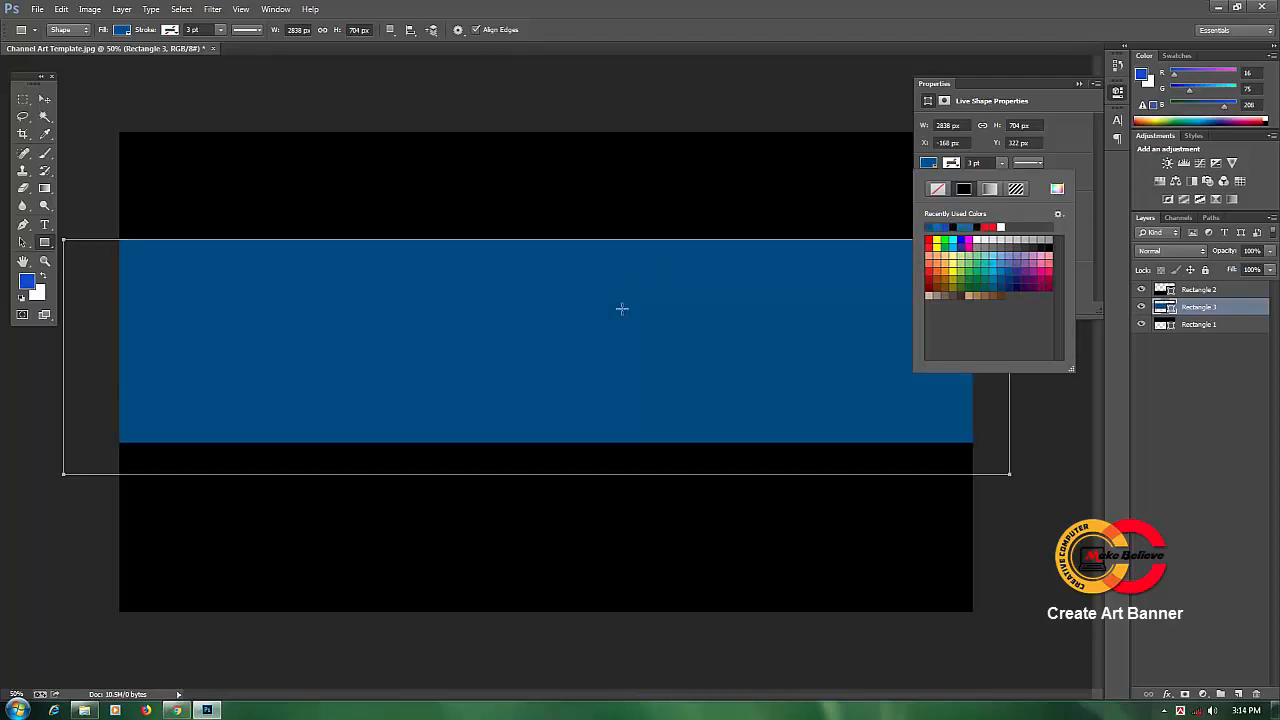
pyautogui.click(1015, 147)
pyautogui.click(959, 286)
pyautogui.click(964, 190)
pyautogui.click(1019, 283)
pyautogui.click(1012, 279)
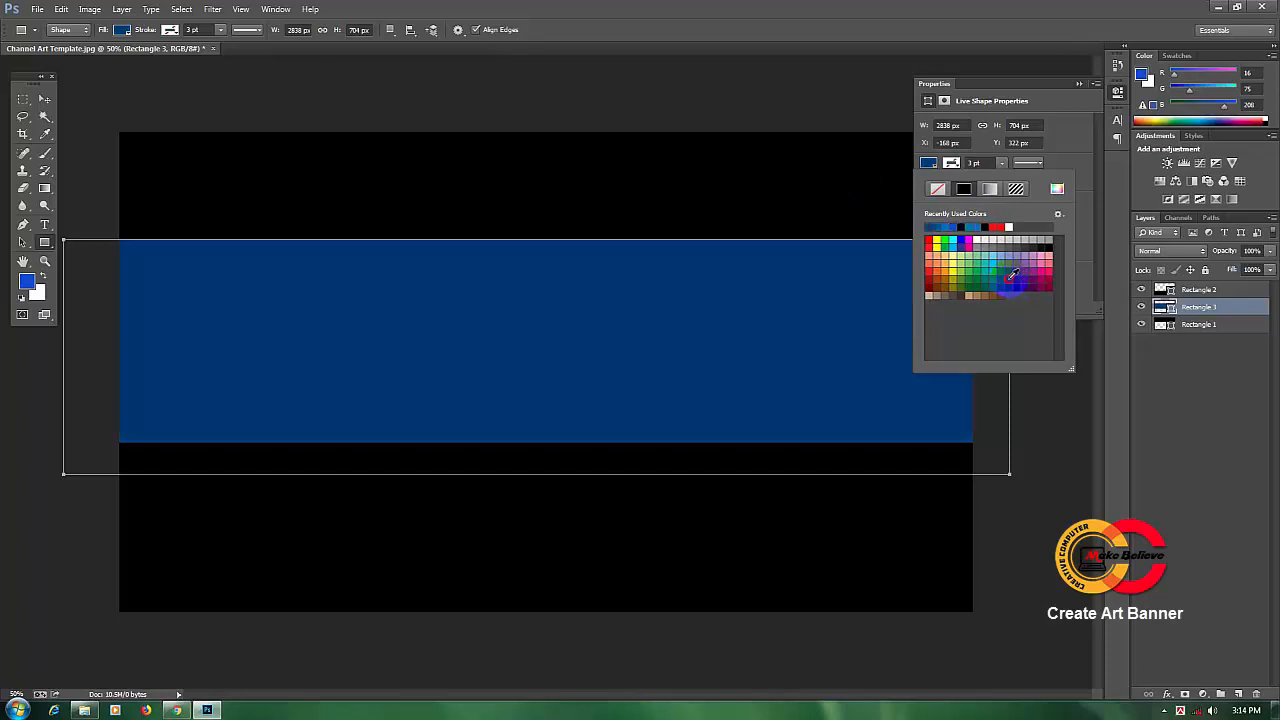
pyautogui.click(1007, 273)
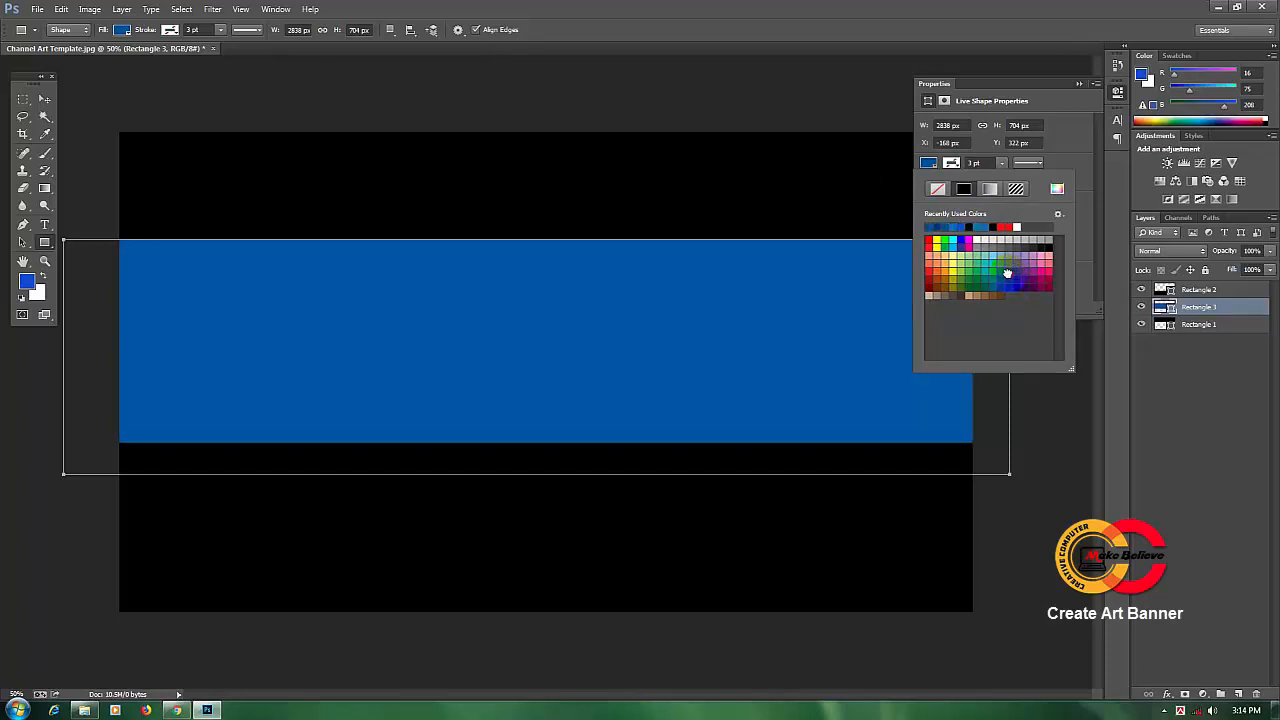
pyautogui.click(1004, 273)
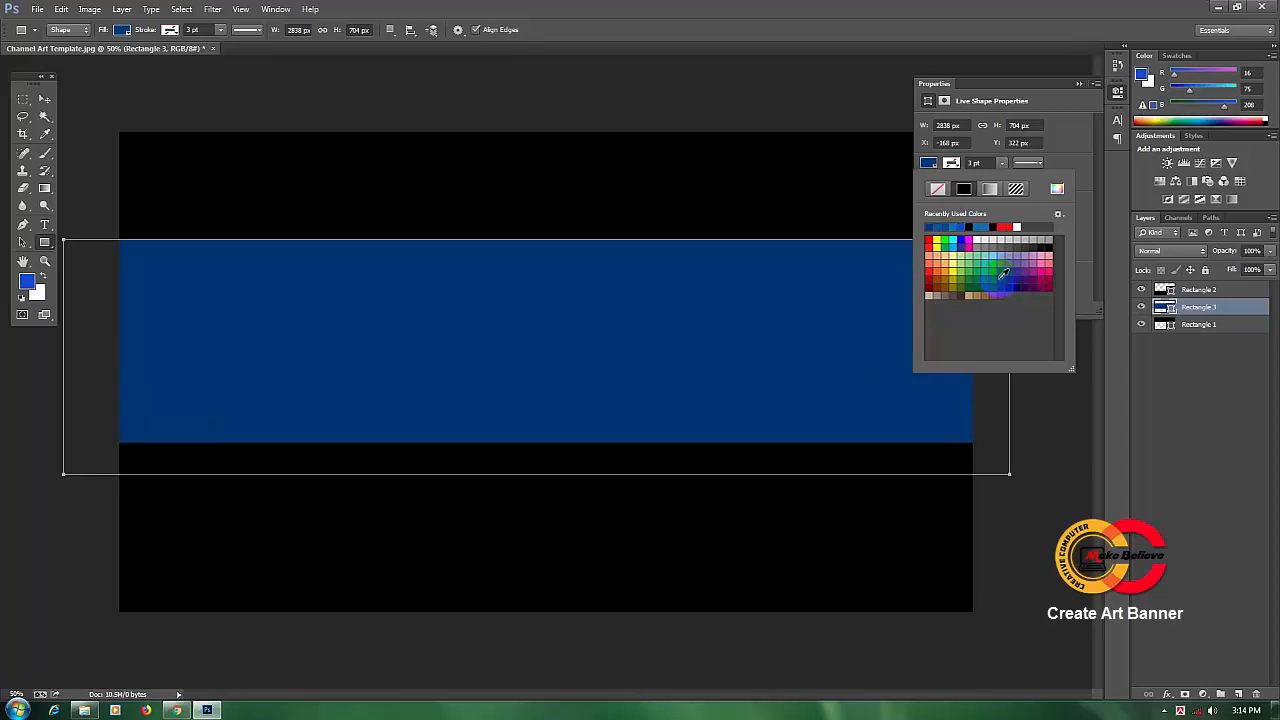
# Move the blue rectangle slightly down and place its layer beneath both black rectangle layers.
pyautogui.click(45, 101)
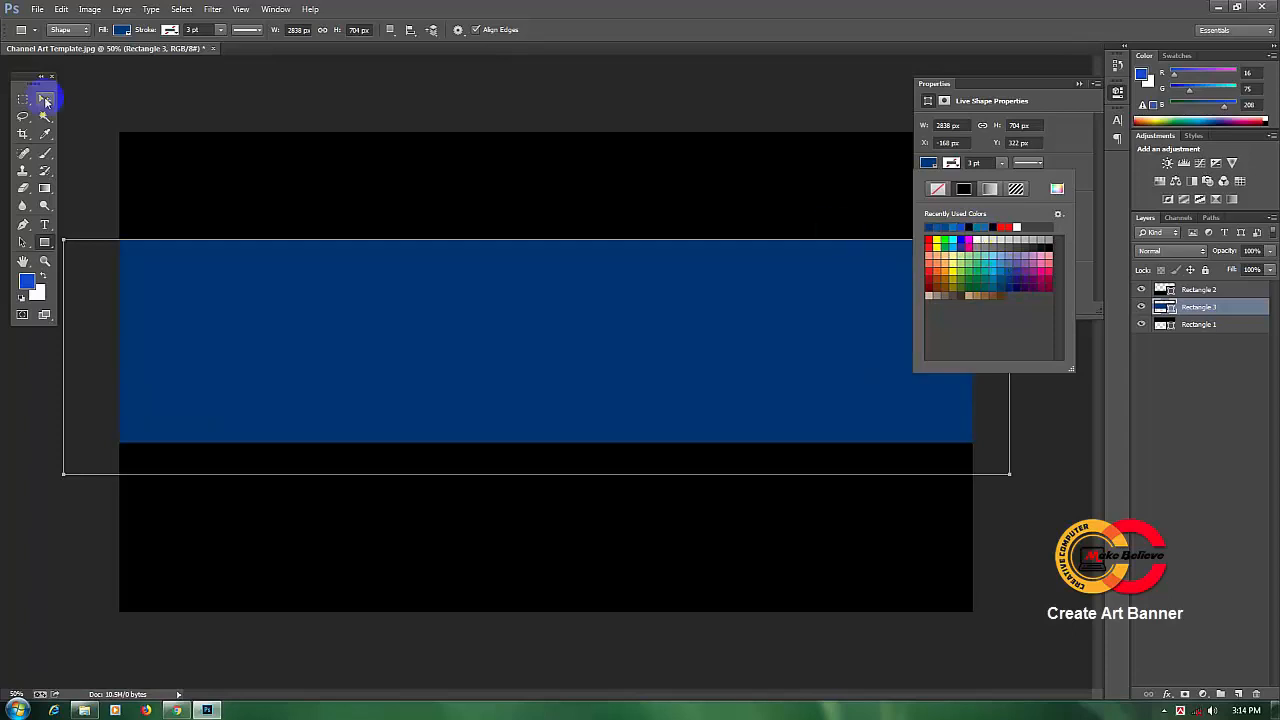
pyautogui.click(981, 129)
pyautogui.click(1079, 85)
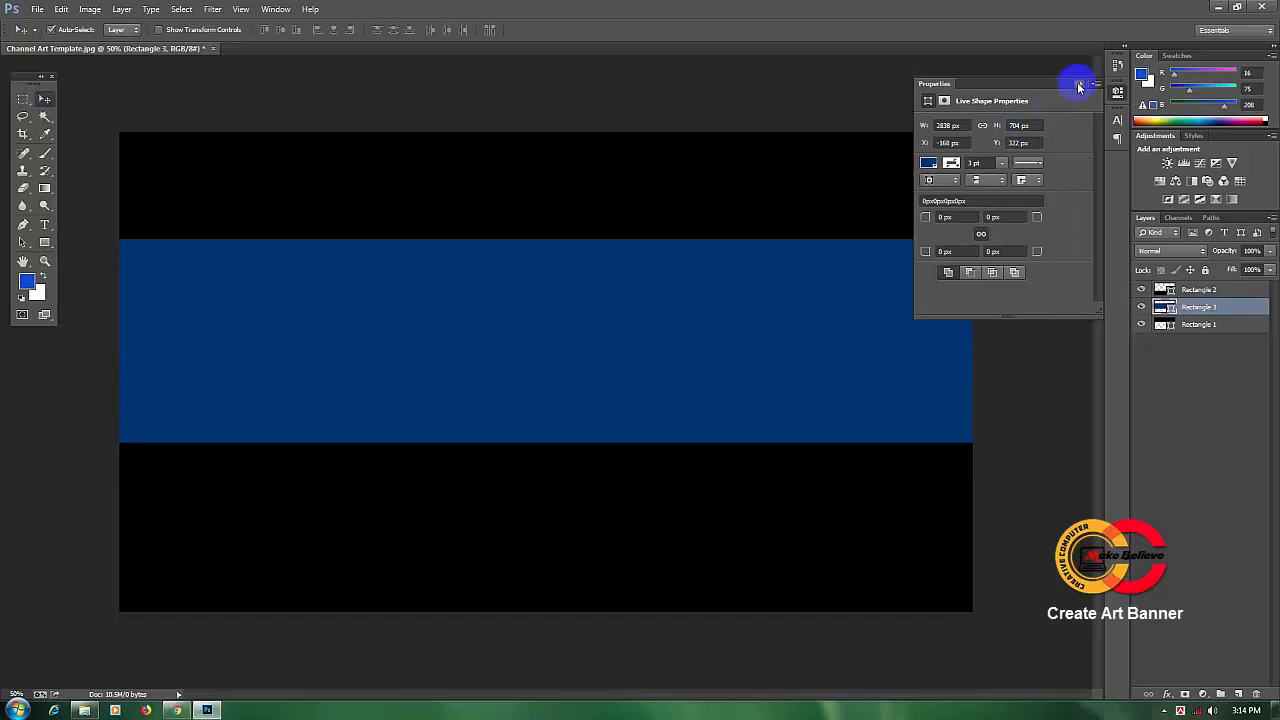
pyautogui.click(1079, 86)
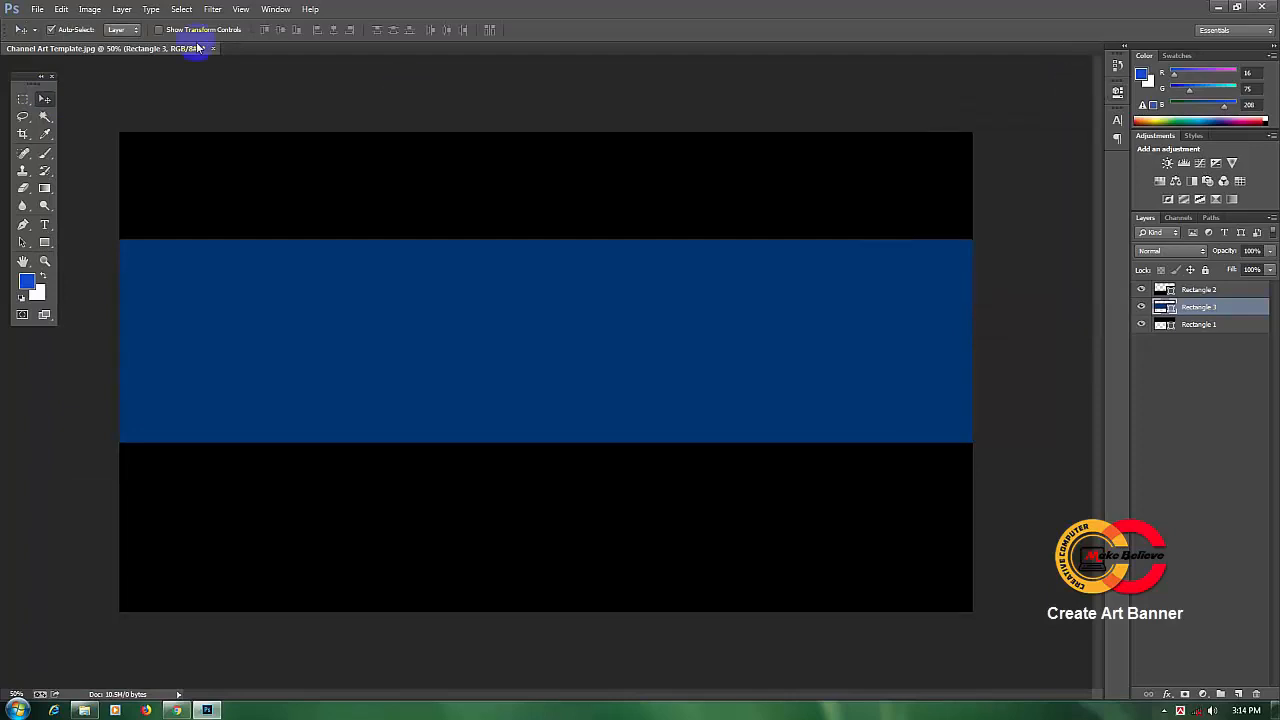
pyautogui.moveTo(900, 360); pyautogui.dragTo(840, 328)
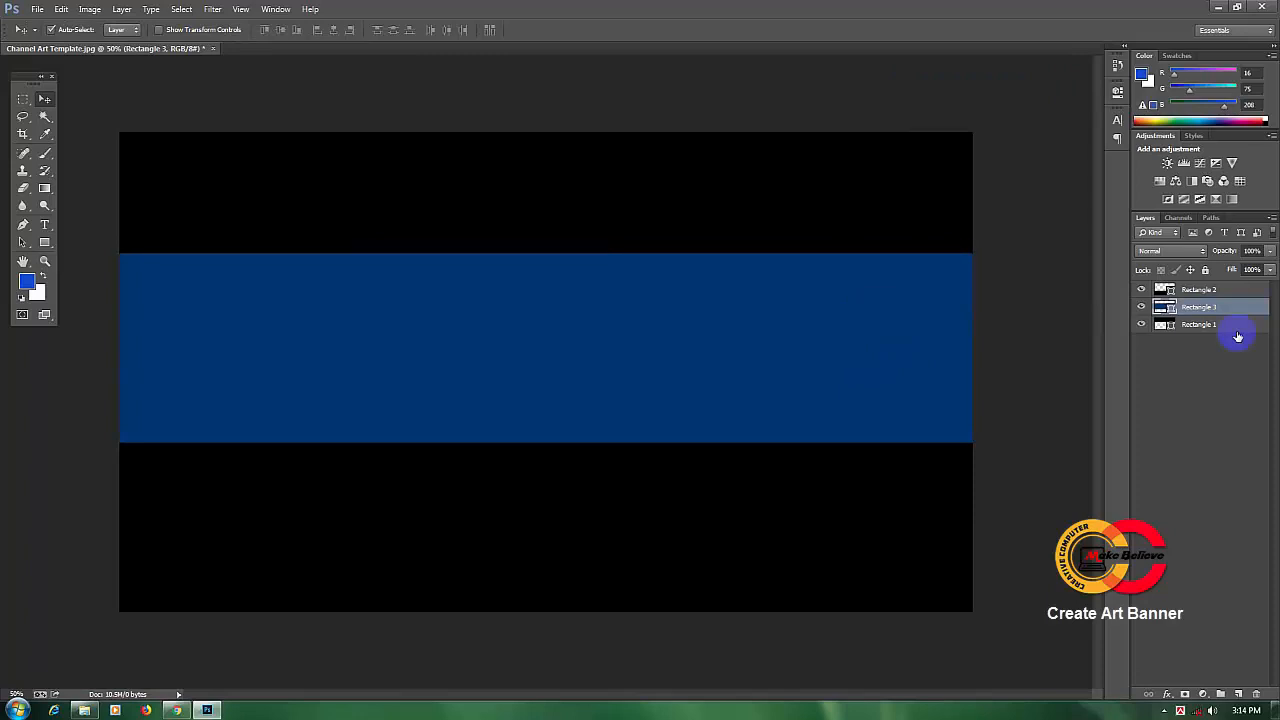
pyautogui.click(1142, 308)
pyautogui.click(1130, 310)
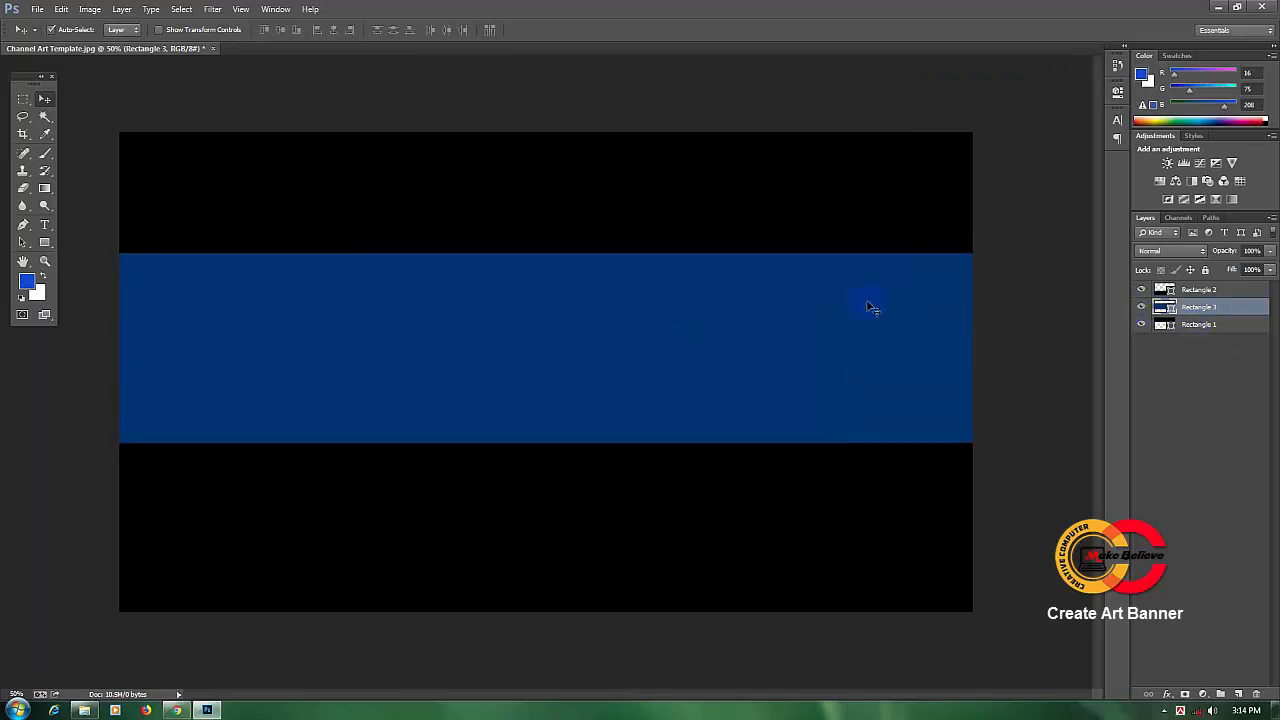
pyautogui.keyDown('shift'); pyautogui.click(1188, 325); pyautogui.keyUp('shift')
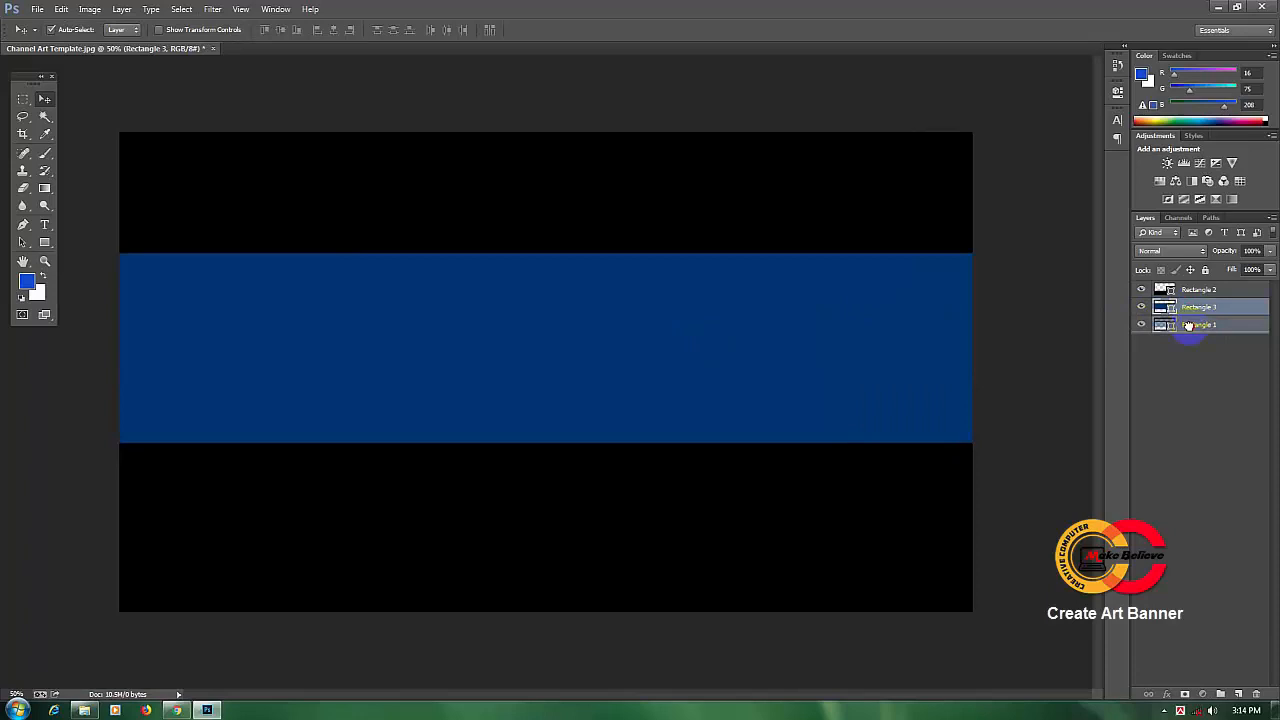
pyautogui.moveTo(1188, 325); pyautogui.dragTo(1188, 339)
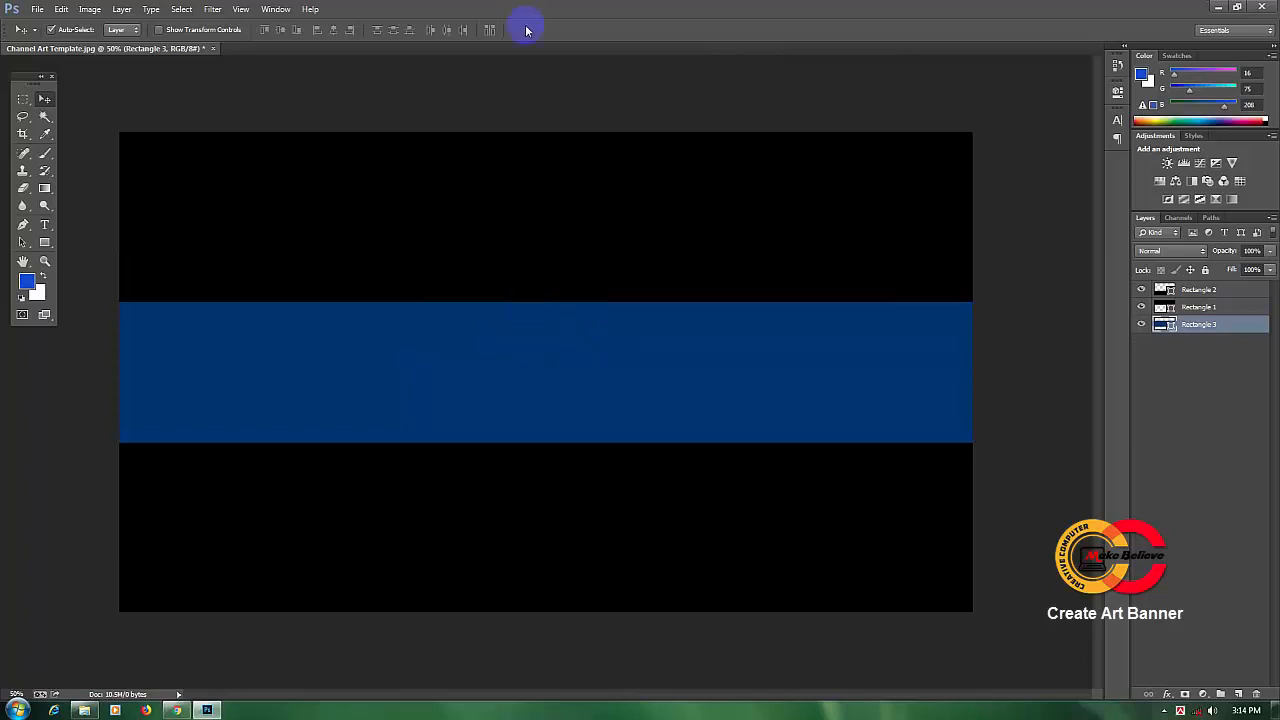
# Place the LOGO image from the desktop near the centre of the blue band.
pyautogui.moveTo(526, 30); pyautogui.dragTo(547, 207)
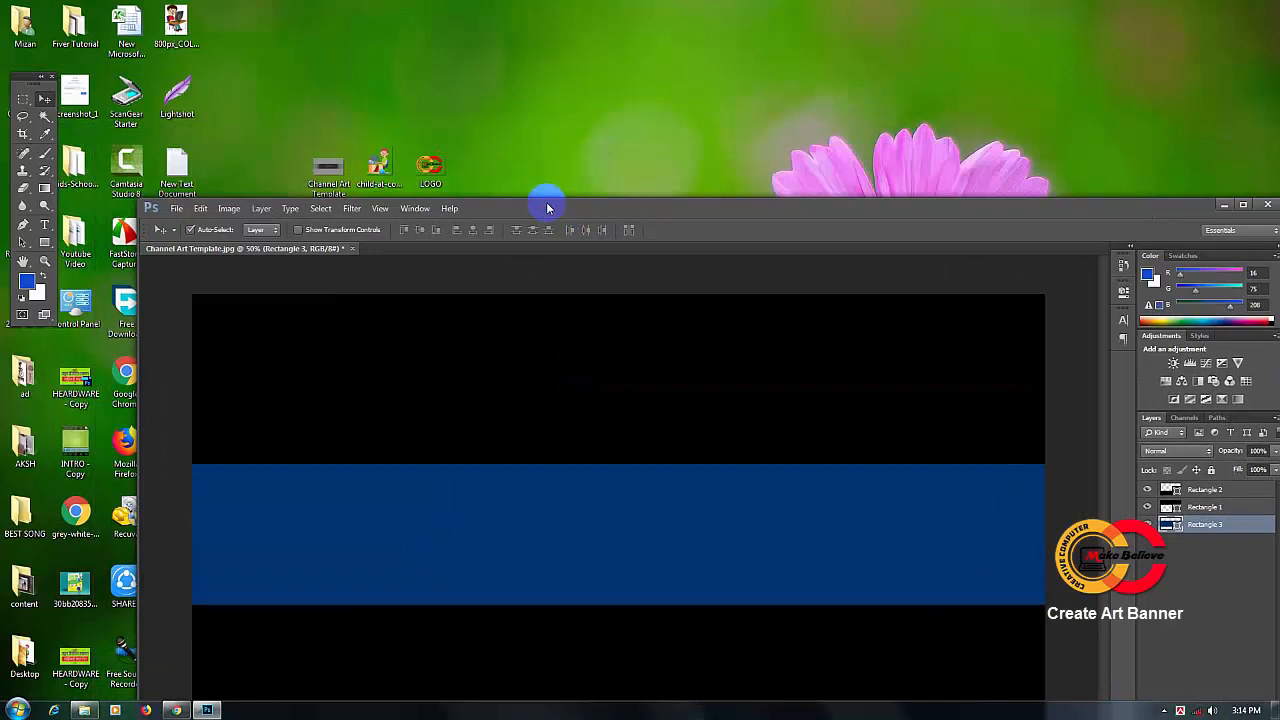
pyautogui.moveTo(430, 170); pyautogui.dragTo(635, 508)
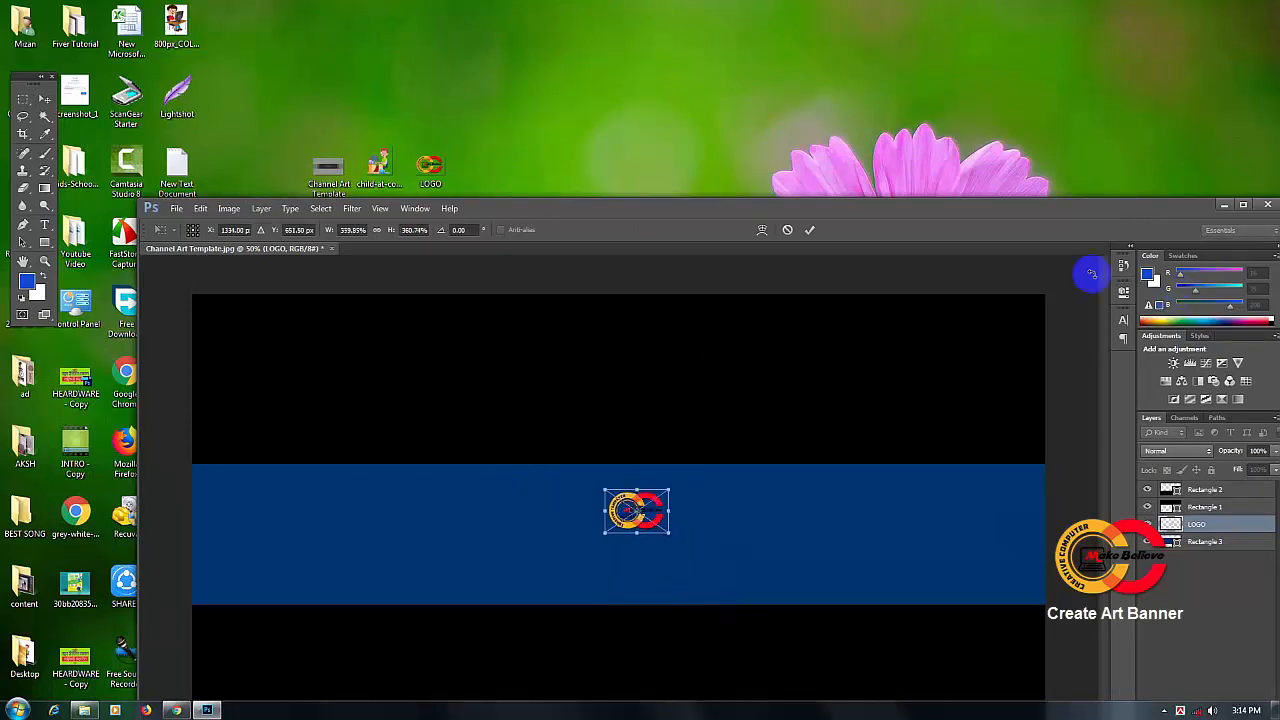
pyautogui.click(810, 230)
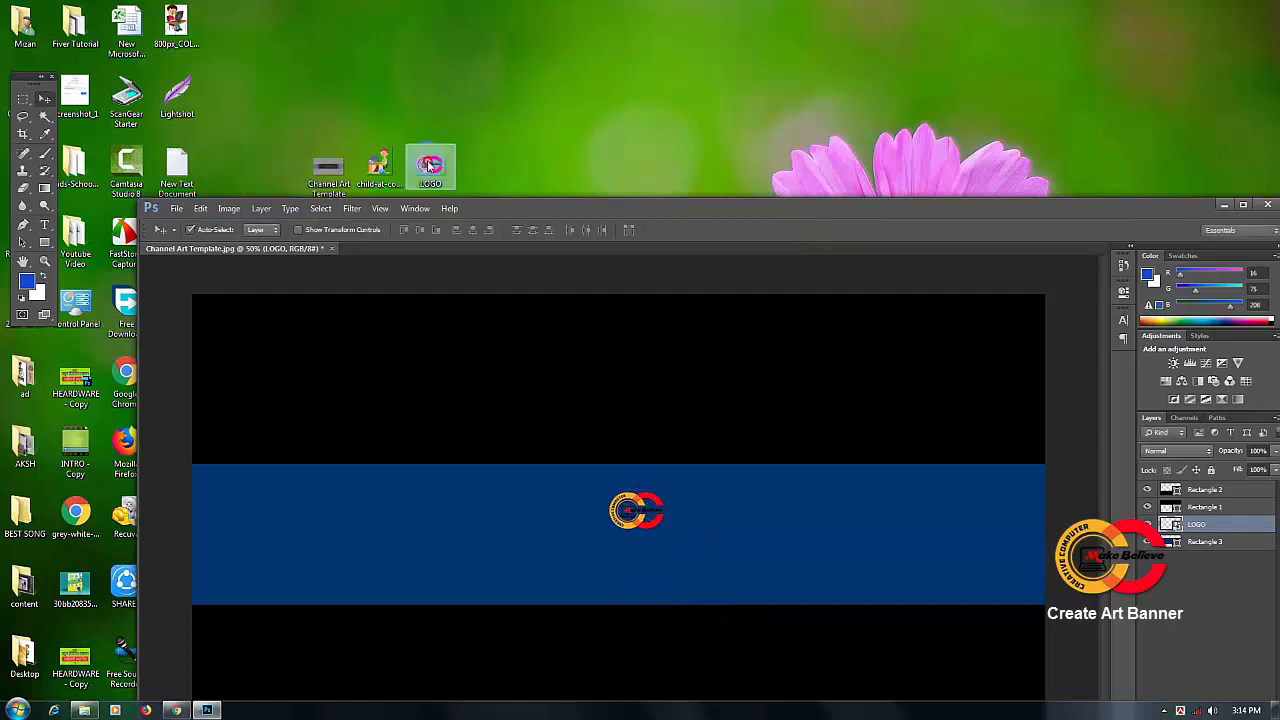
# Place the child-at-computer image from the desktop at about 49% scale and move it near the right end of the blue band.
pyautogui.moveTo(429, 165); pyautogui.dragTo(862, 522)
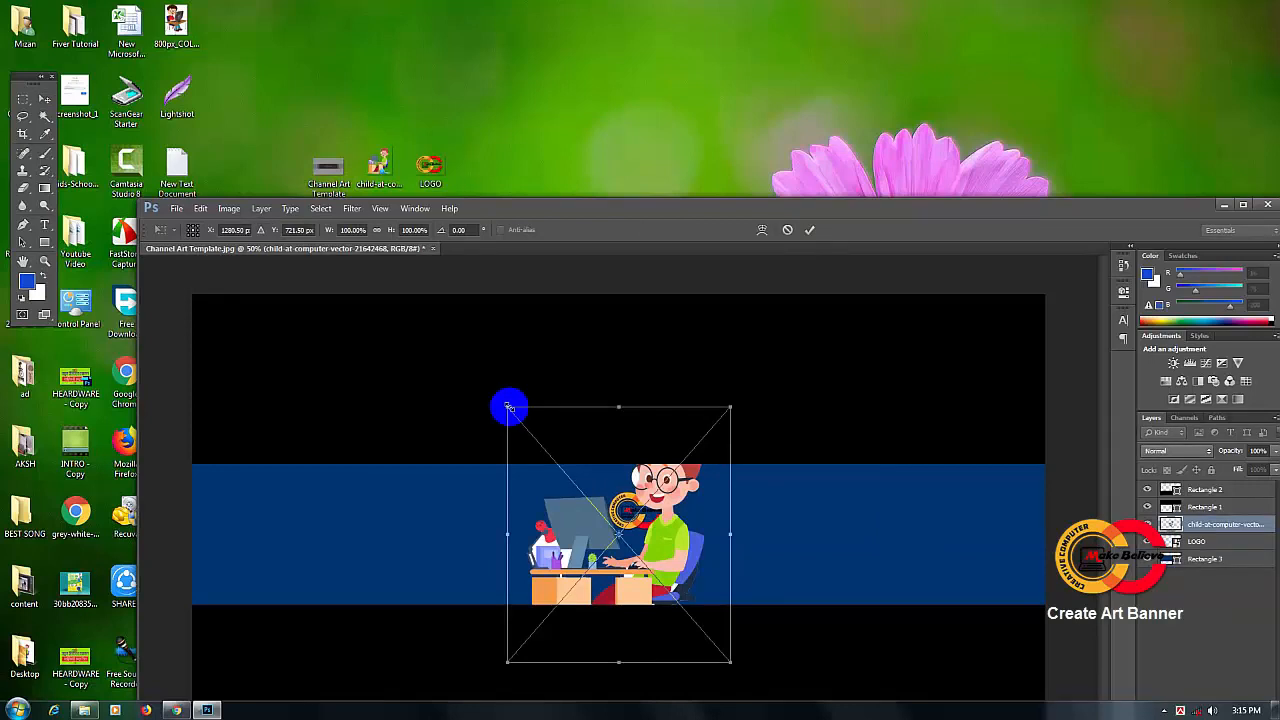
pyautogui.moveTo(509, 407); pyautogui.dragTo(636, 518)
pyautogui.click(810, 230)
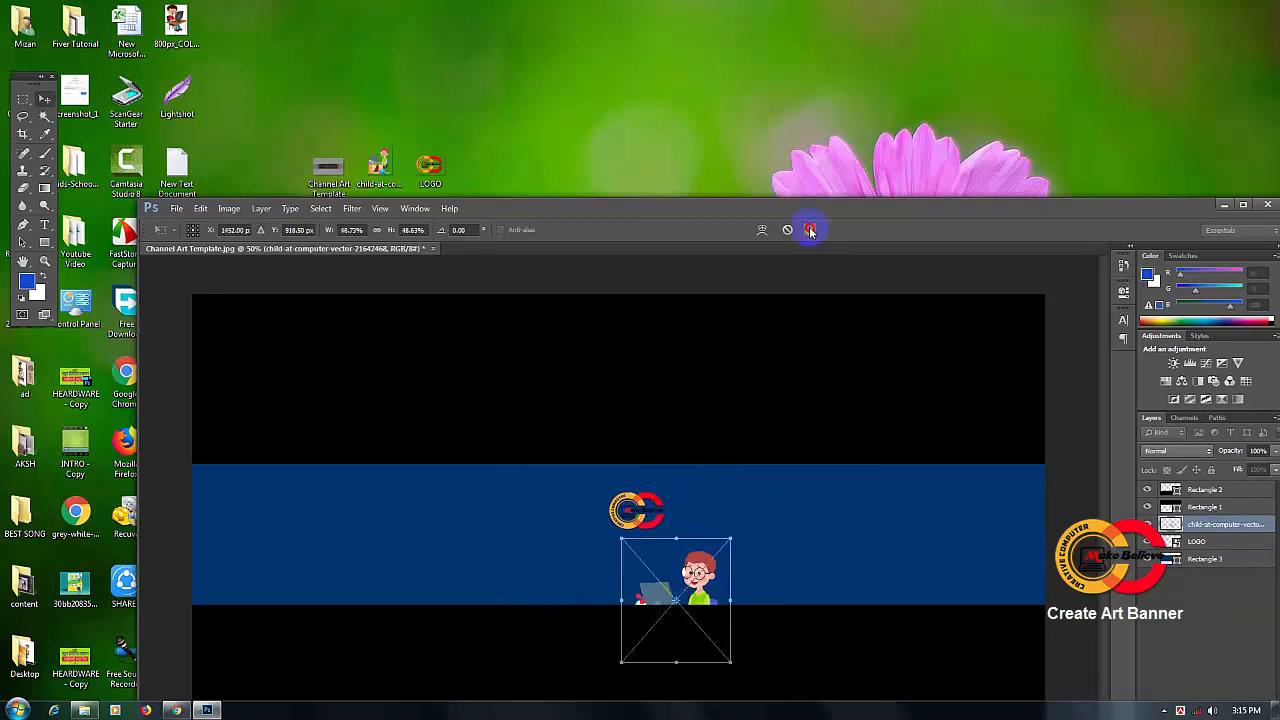
pyautogui.moveTo(710, 571); pyautogui.dragTo(913, 497)
pyautogui.click(253, 296)
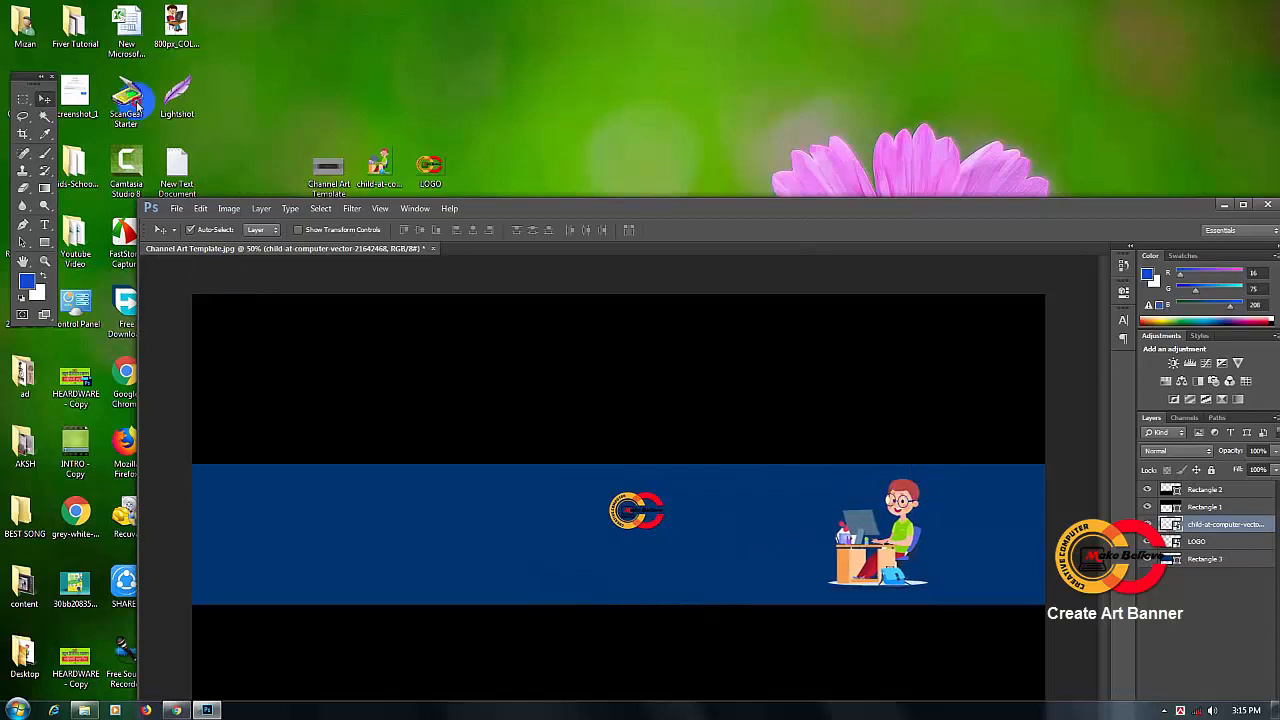
# Nudge the child-at-computer image slightly right and the logo slightly left and up on the blue band.
pyautogui.doubleClick(1153, 201)
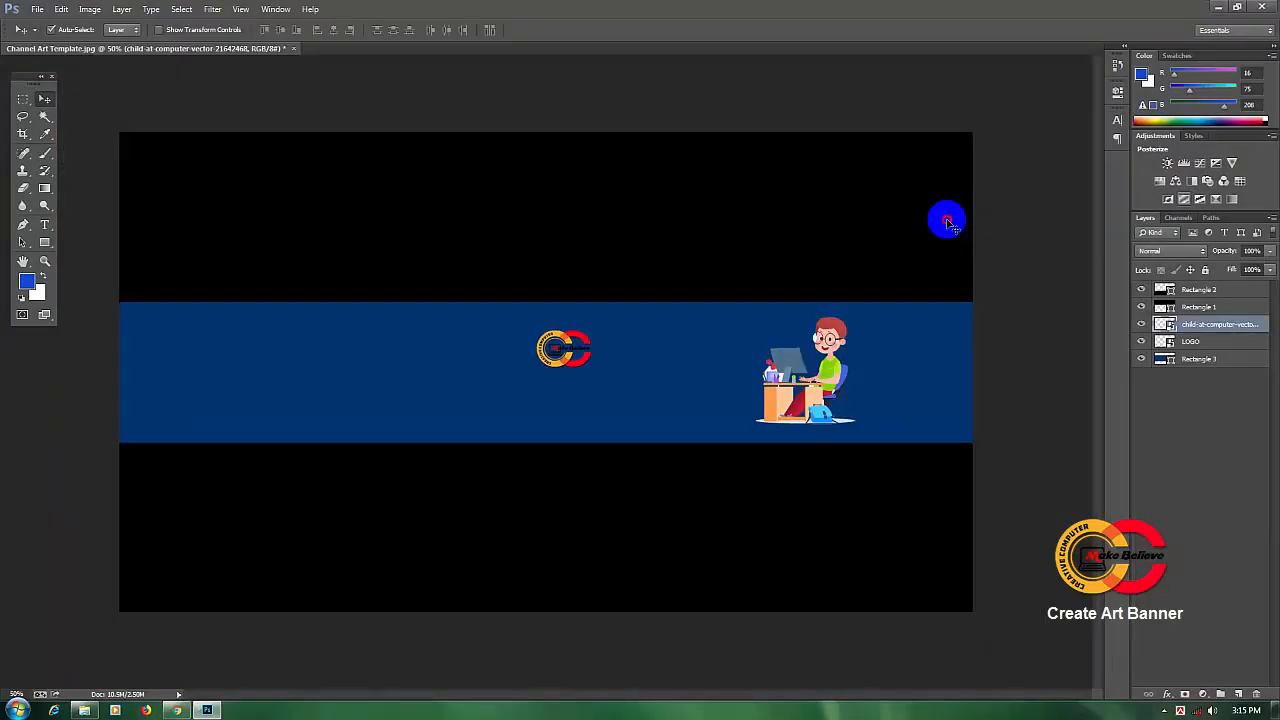
pyautogui.moveTo(830, 337); pyautogui.dragTo(846, 337)
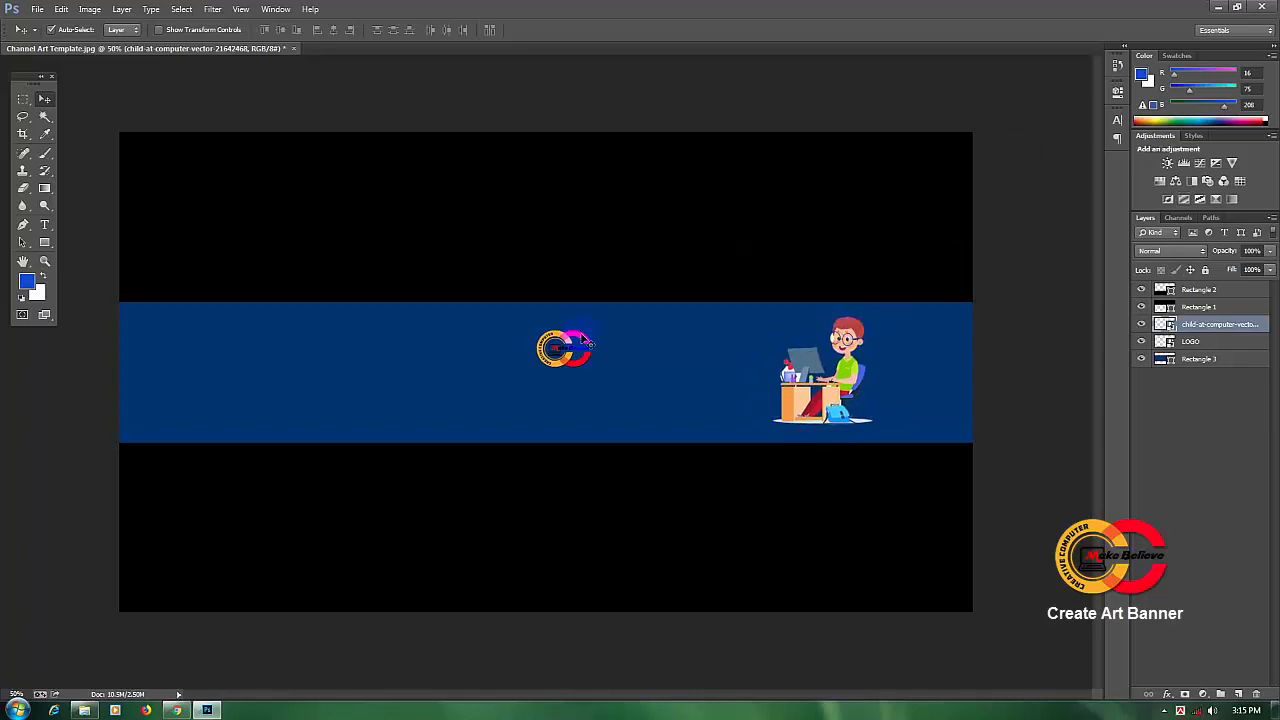
pyautogui.moveTo(585, 340); pyautogui.dragTo(549, 335)
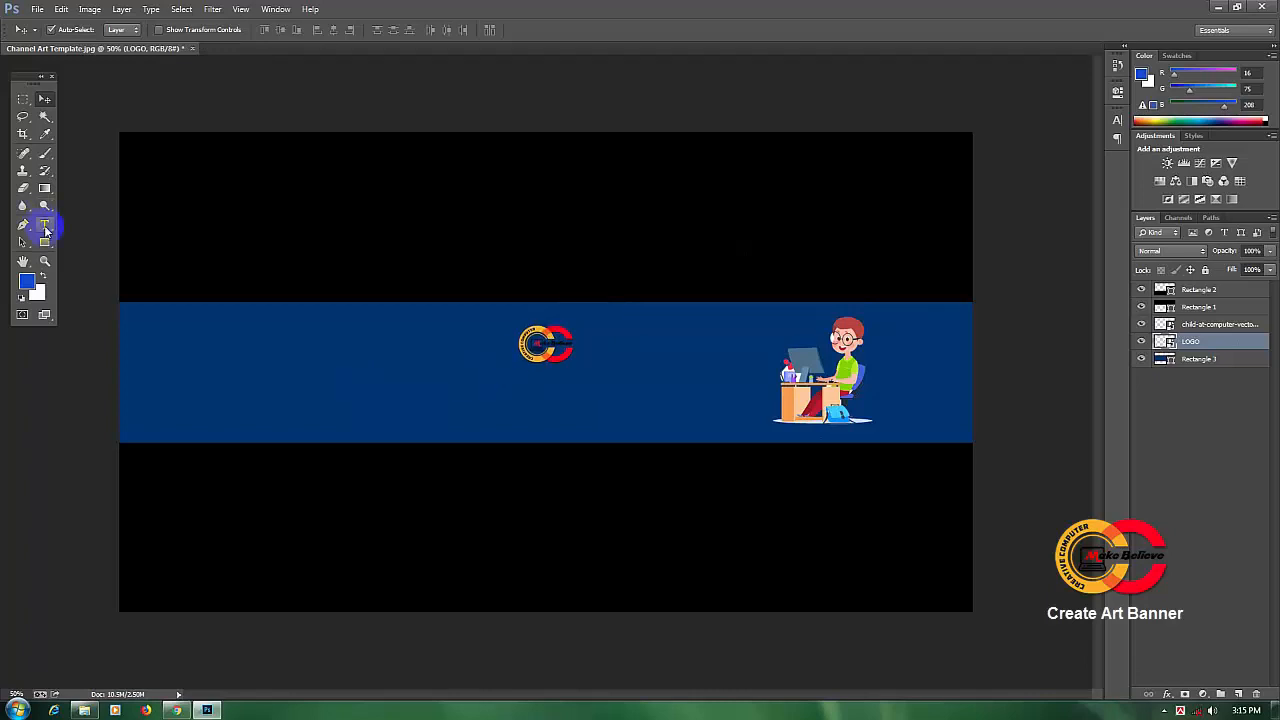
# Start a text line on the left part of the blue band with white as its colour and 72 pt as its size.
pyautogui.click(45, 226)
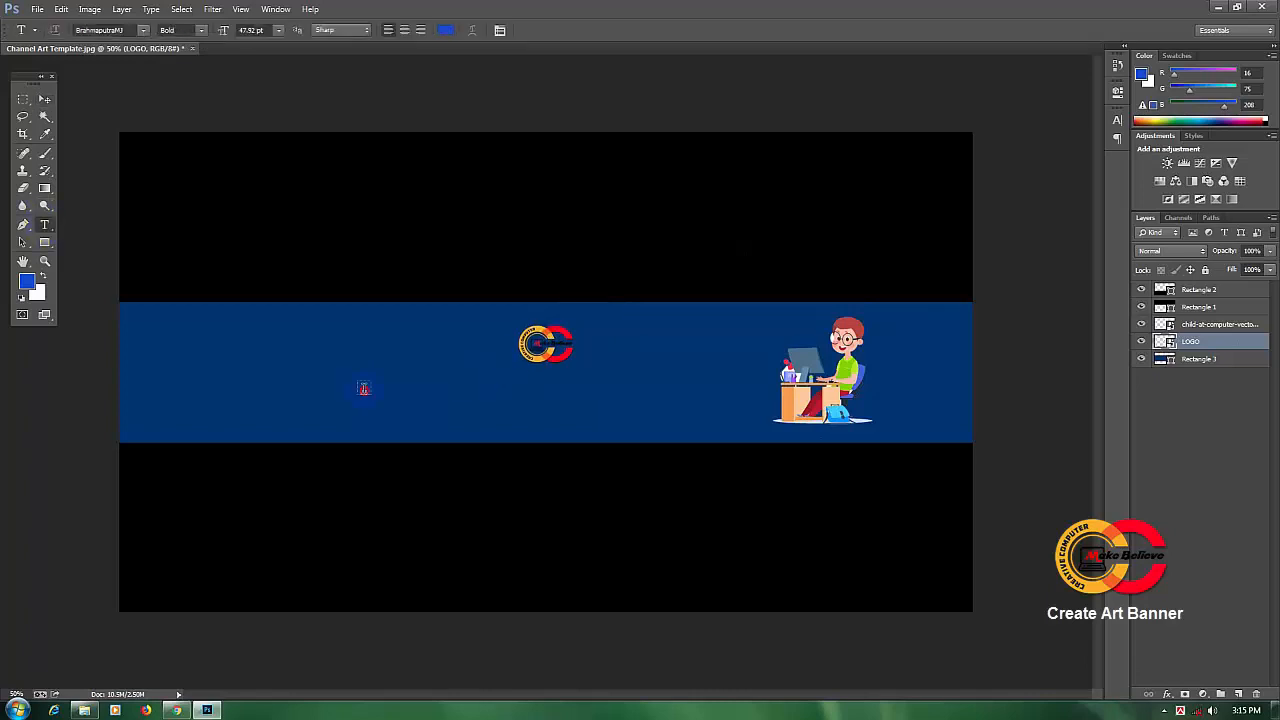
pyautogui.click(261, 398)
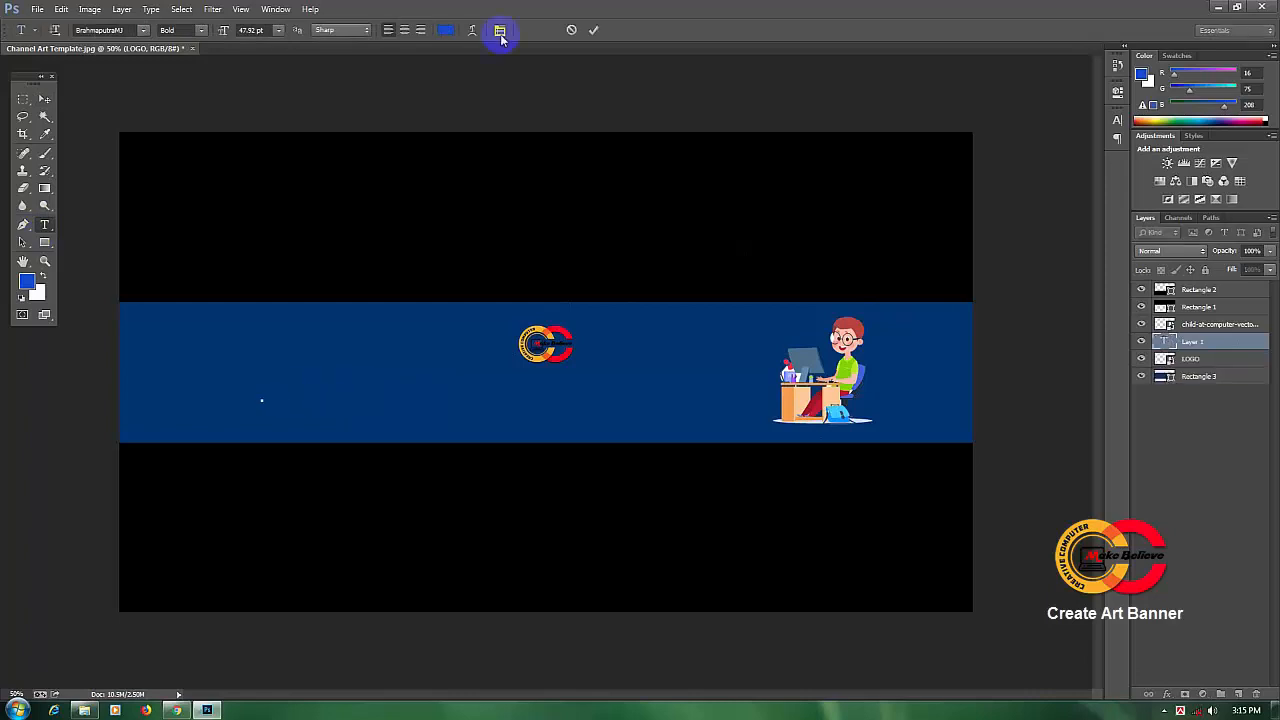
pyautogui.click(447, 31)
pyautogui.click(775, 193)
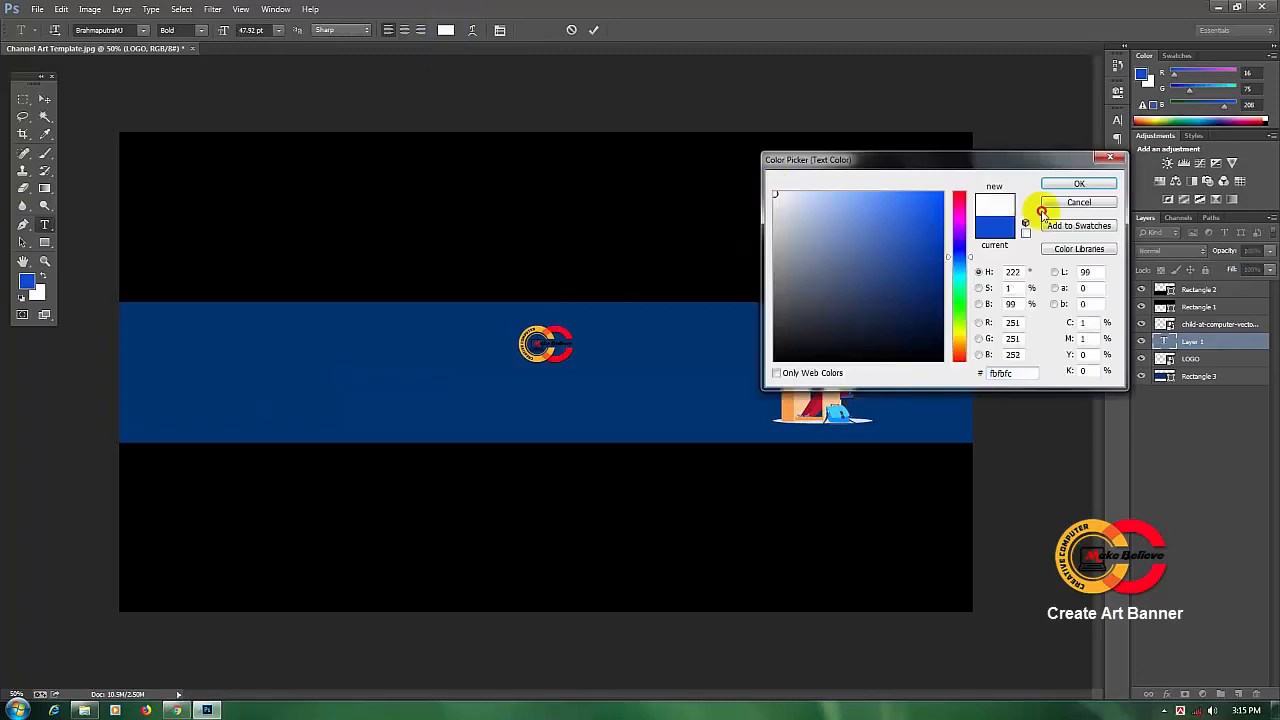
pyautogui.click(1025, 222)
pyautogui.click(1073, 185)
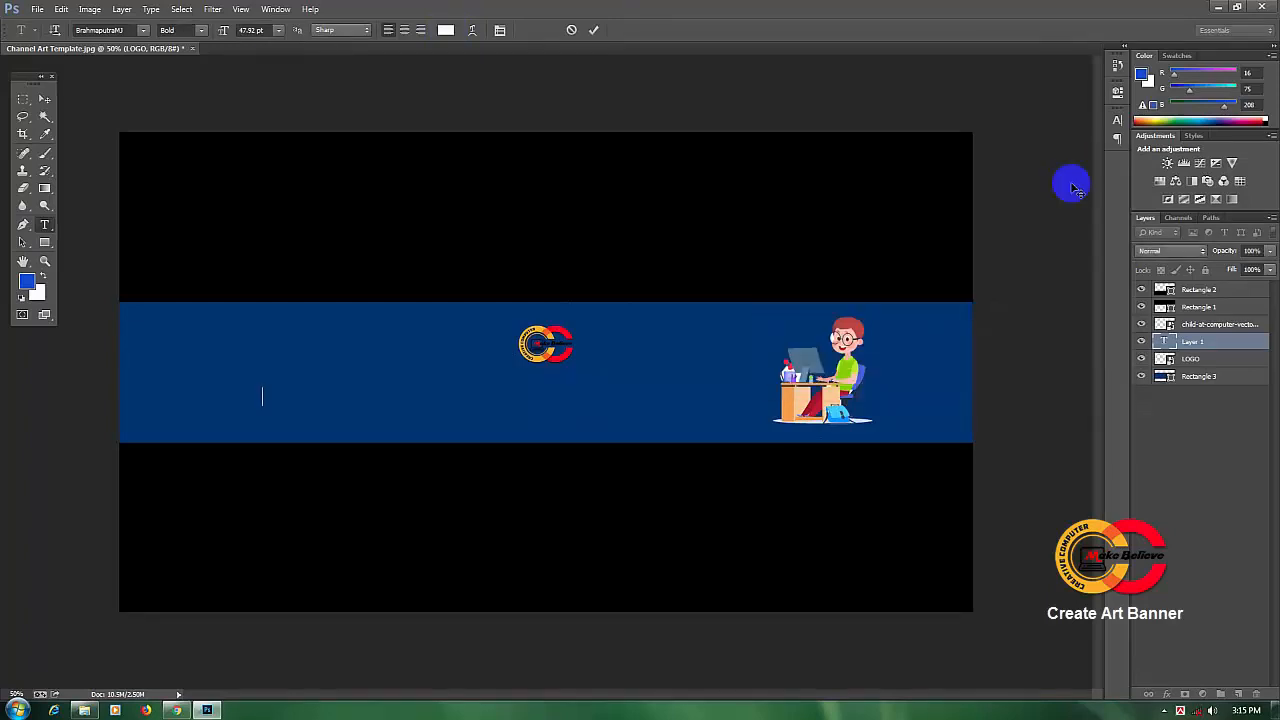
pyautogui.click(278, 32)
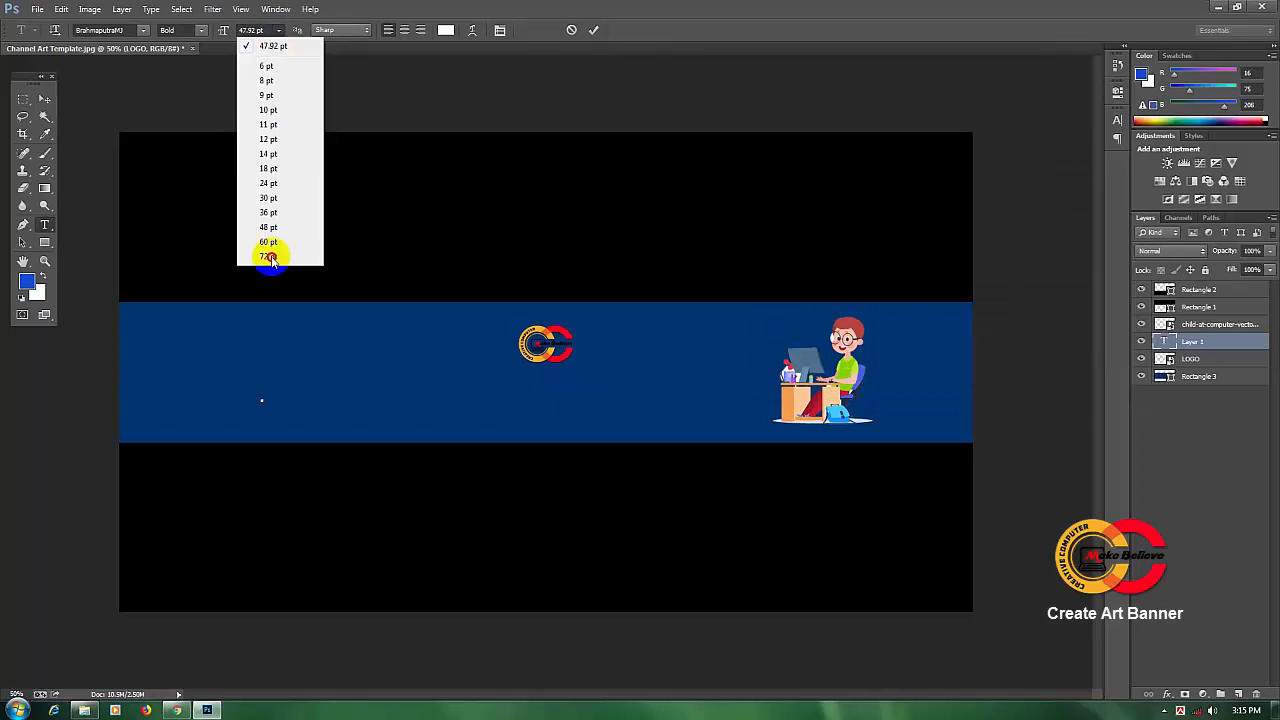
pyautogui.click(268, 257)
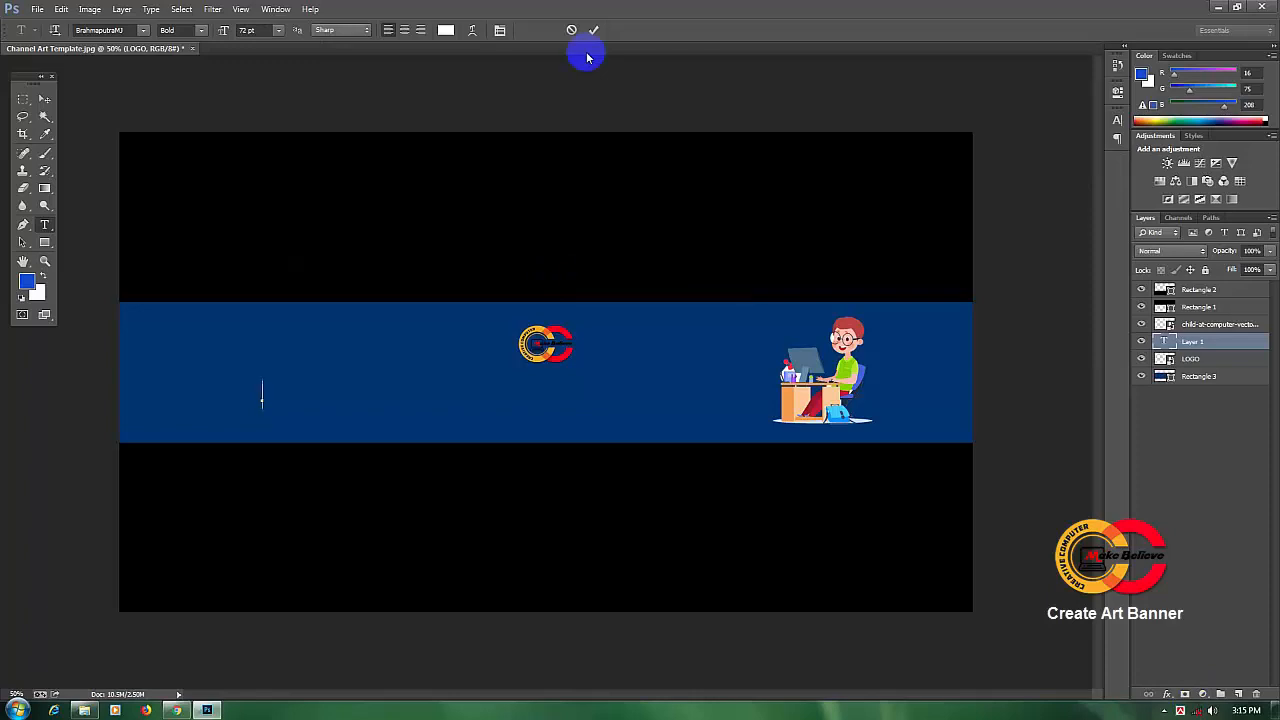
pyautogui.press('ctrl')
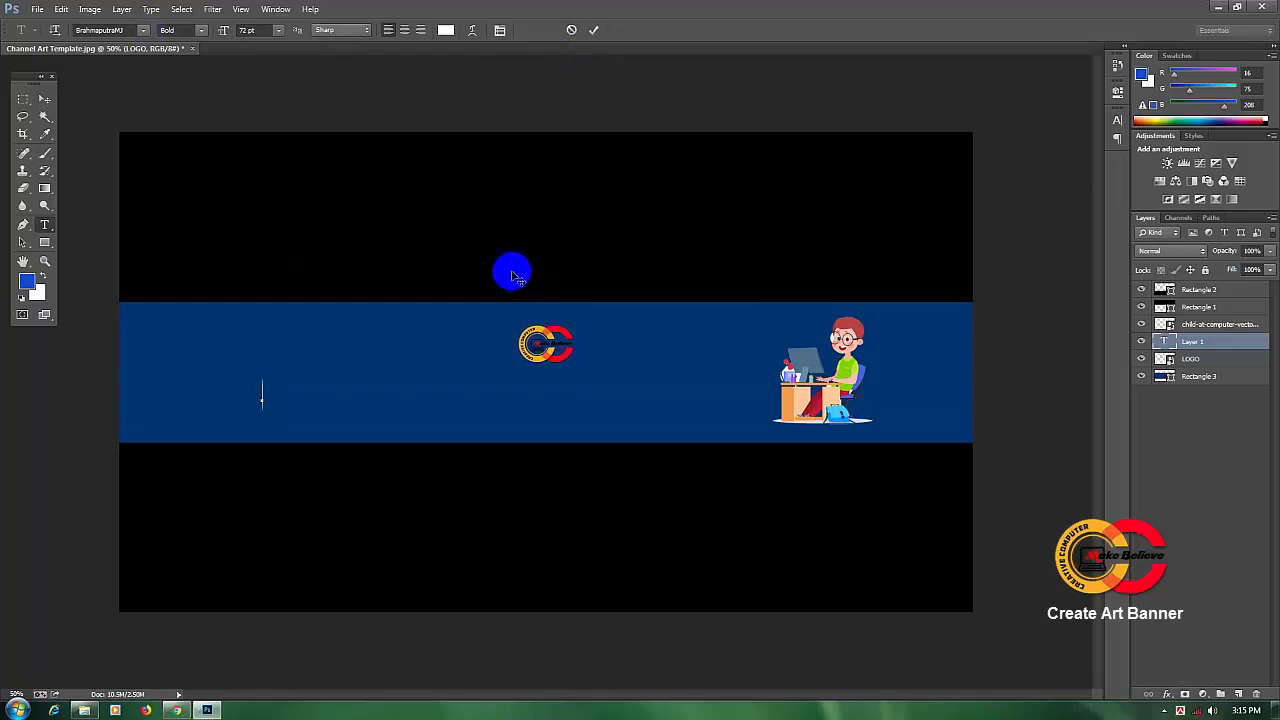
pyautogui.click(145, 31)
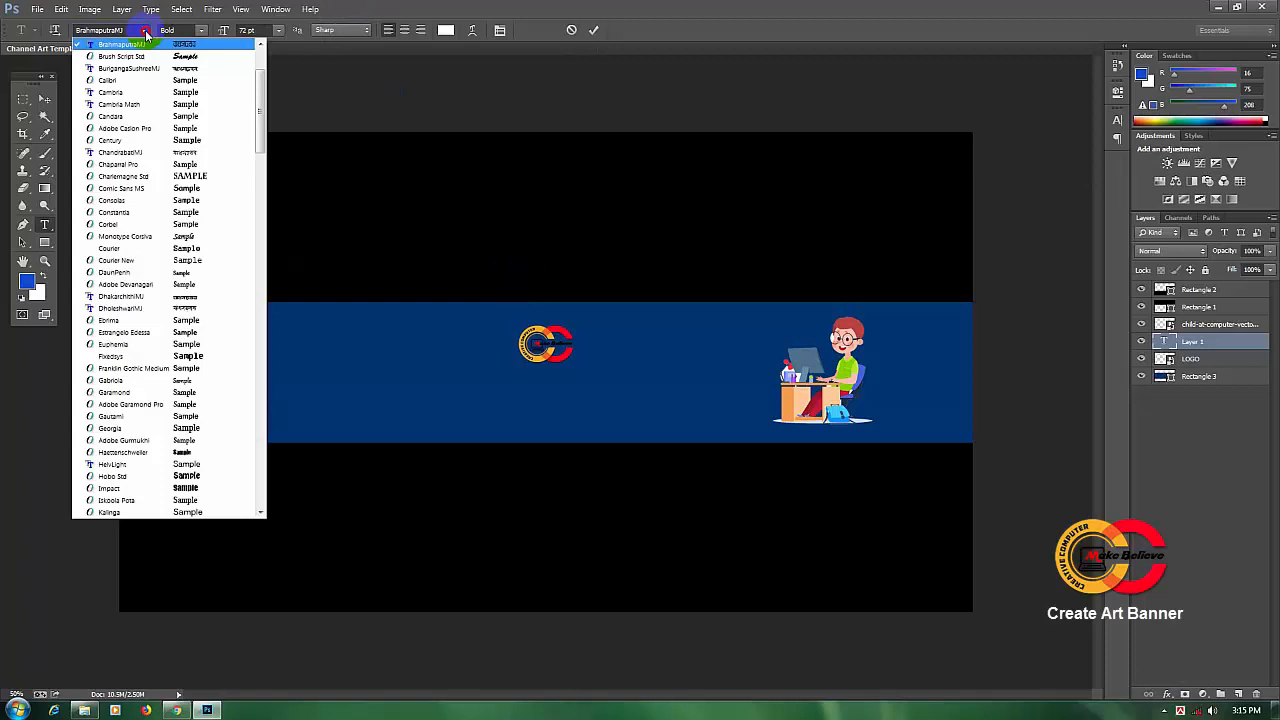
pyautogui.click(261, 75)
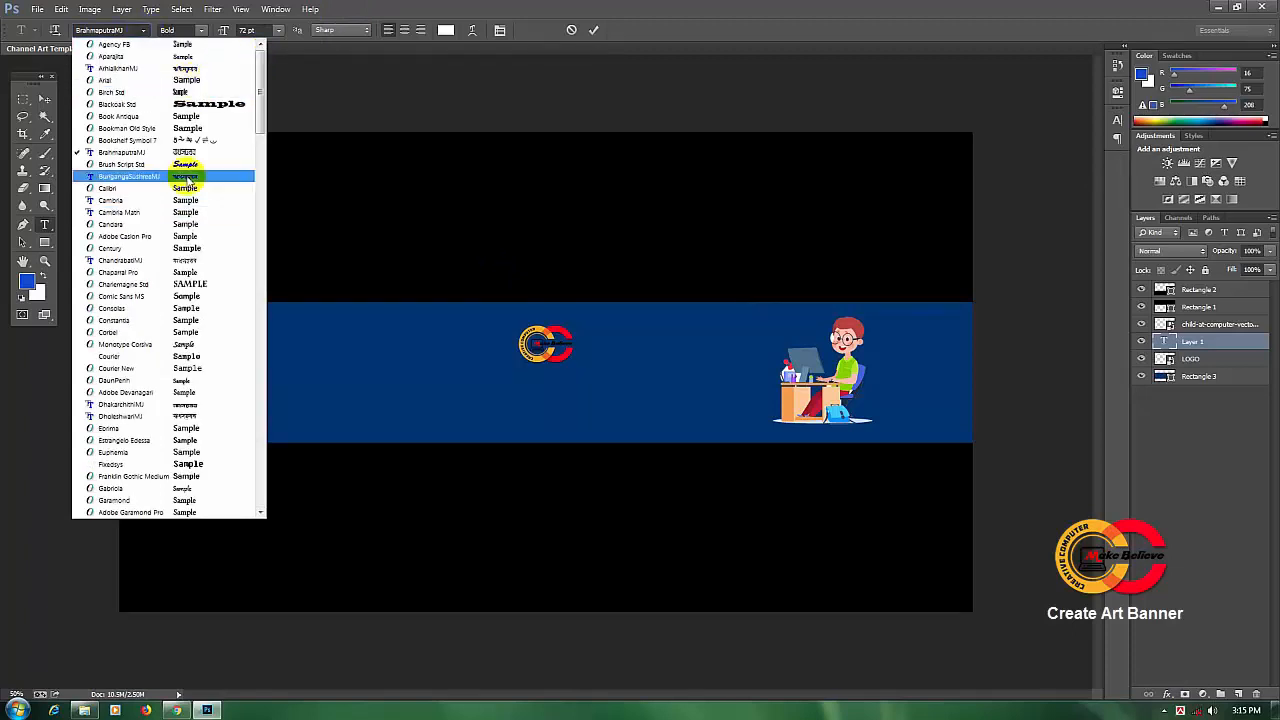
pyautogui.click(392, 391)
pyautogui.write('ফলু')
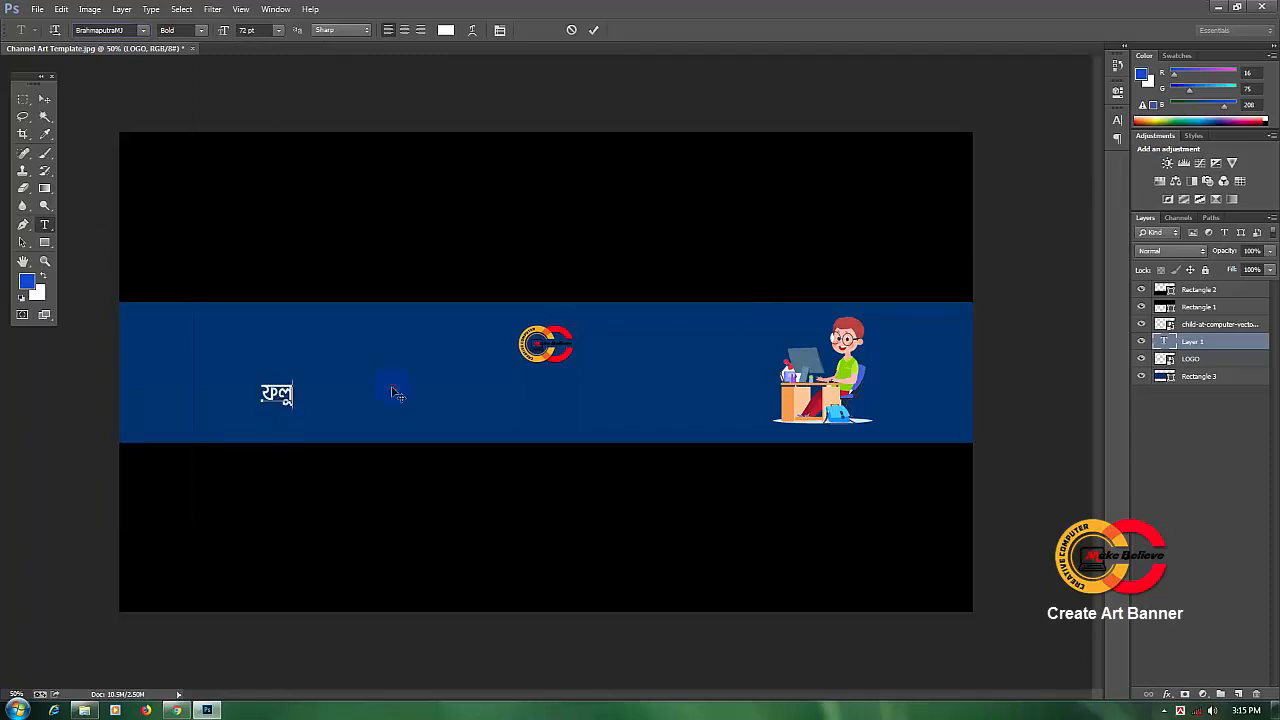
pyautogui.press('BackSpace')
pyautogui.press('BackSpace')
pyautogui.press('BackSpace')
pyautogui.hotkey('ctrl', 'alt', 'b')
pyautogui.write('ফ')
pyautogui.press('BackSpace')
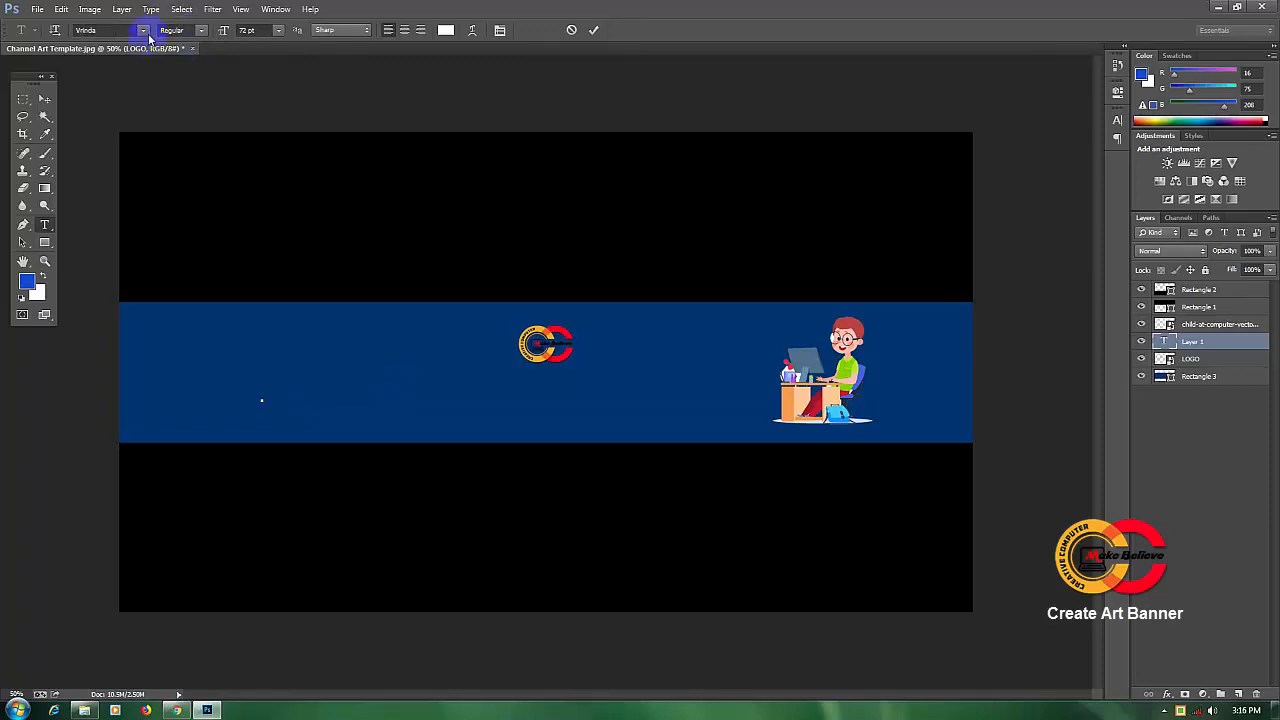
# Switch the keyboard input back to English and set the font of the new text line to Impact.
pyautogui.click(144, 30)
pyautogui.moveTo(260, 323); pyautogui.dragTo(277, 66)
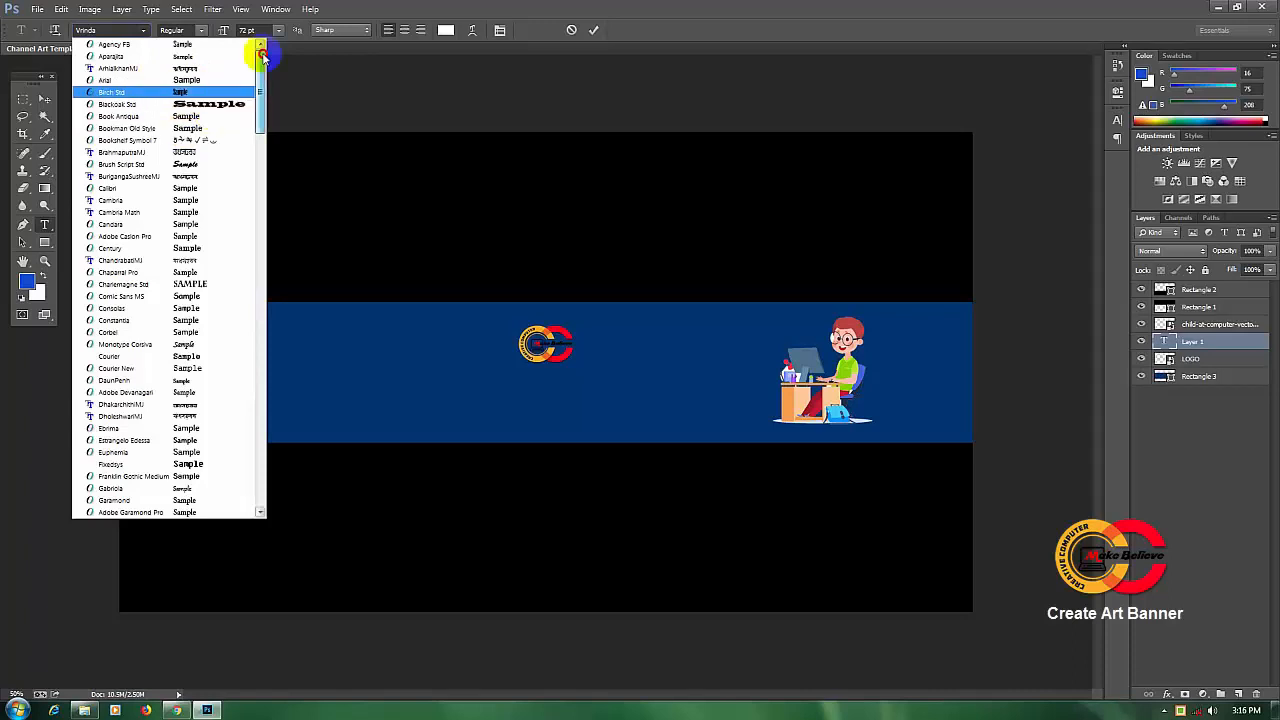
pyautogui.click(114, 30)
pyautogui.click(114, 30)
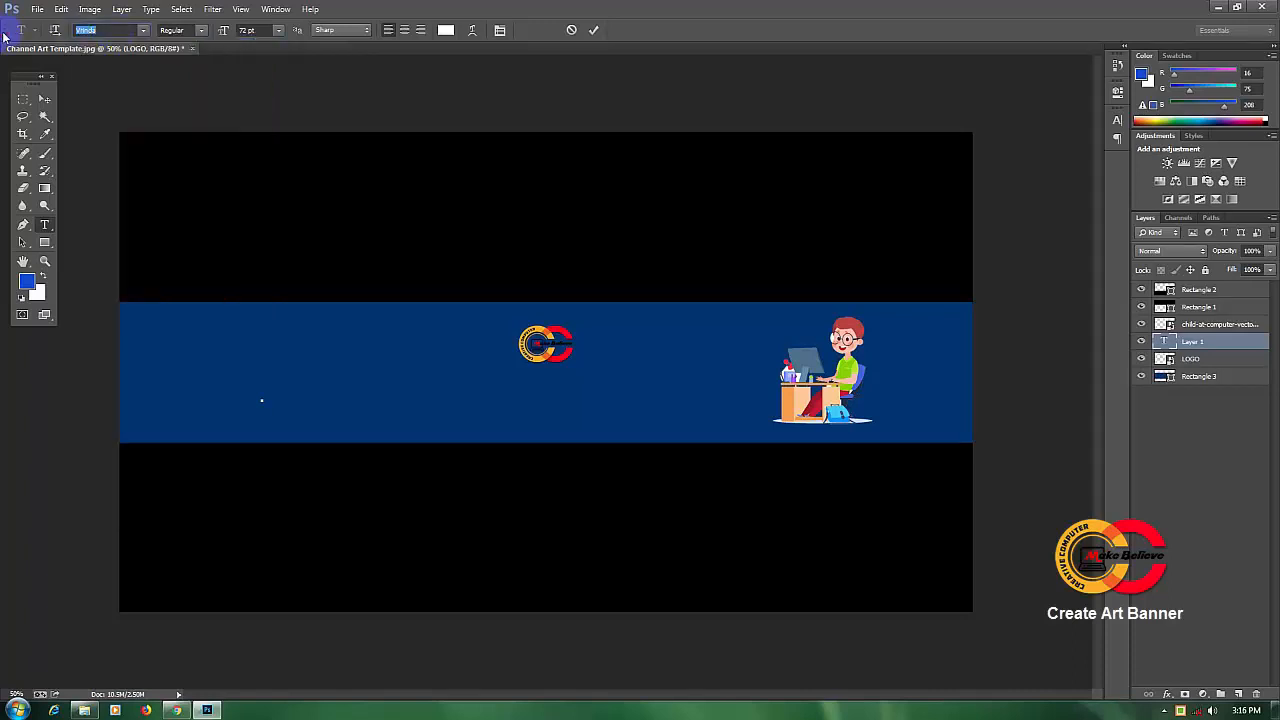
pyautogui.press('ctrl')
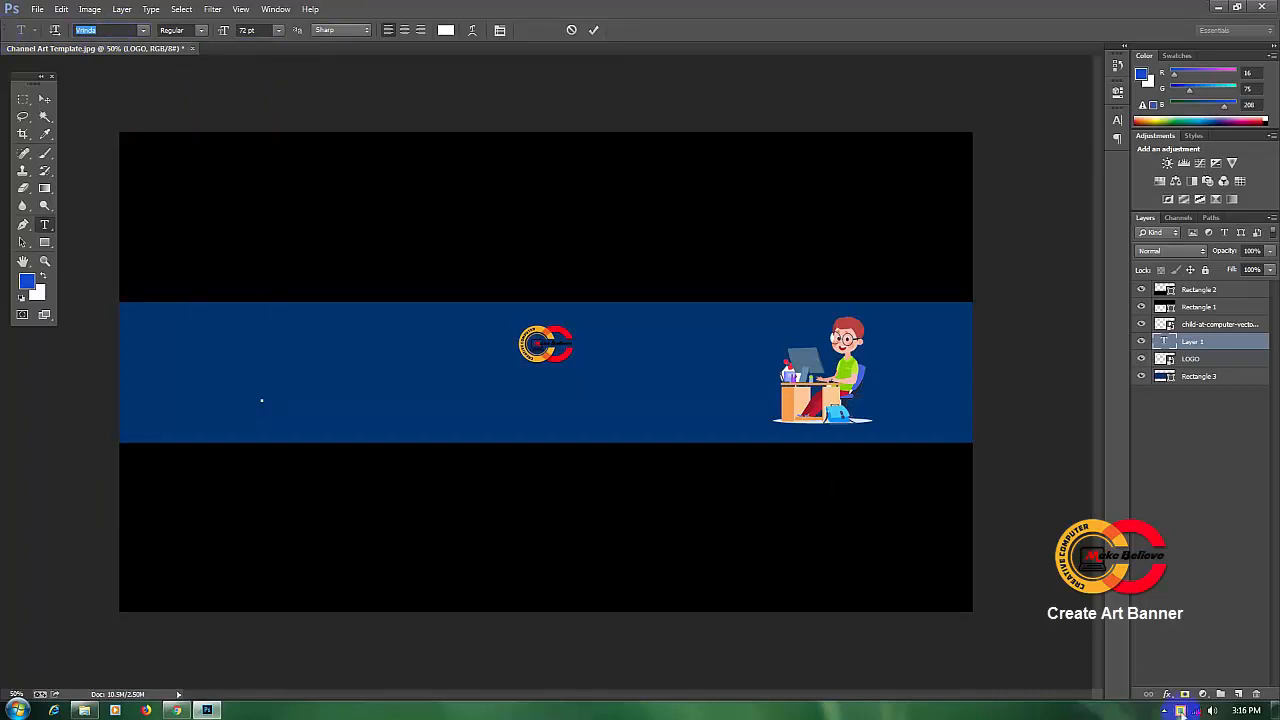
pyautogui.hotkey('ctrl', 'alt', 'b')
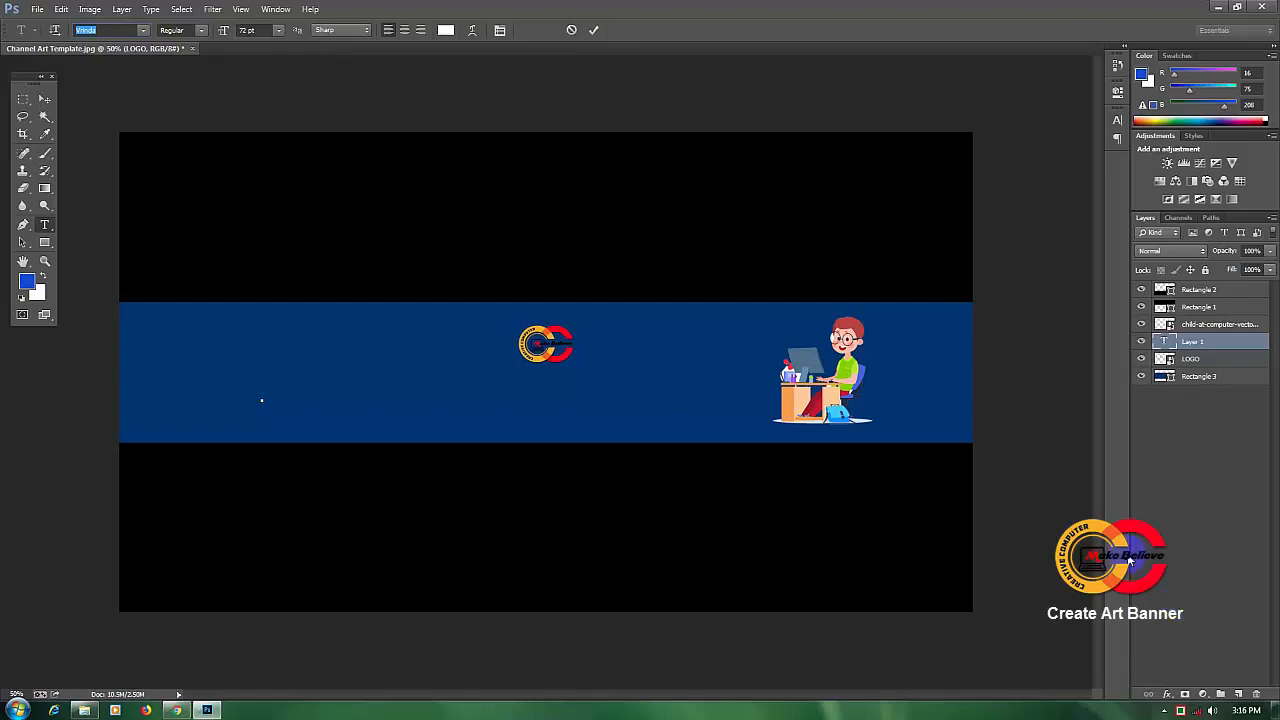
pyautogui.hotkey('ctrl', 'alt', 'b')
pyautogui.hotkey('ctrl', 'alt', 'b')
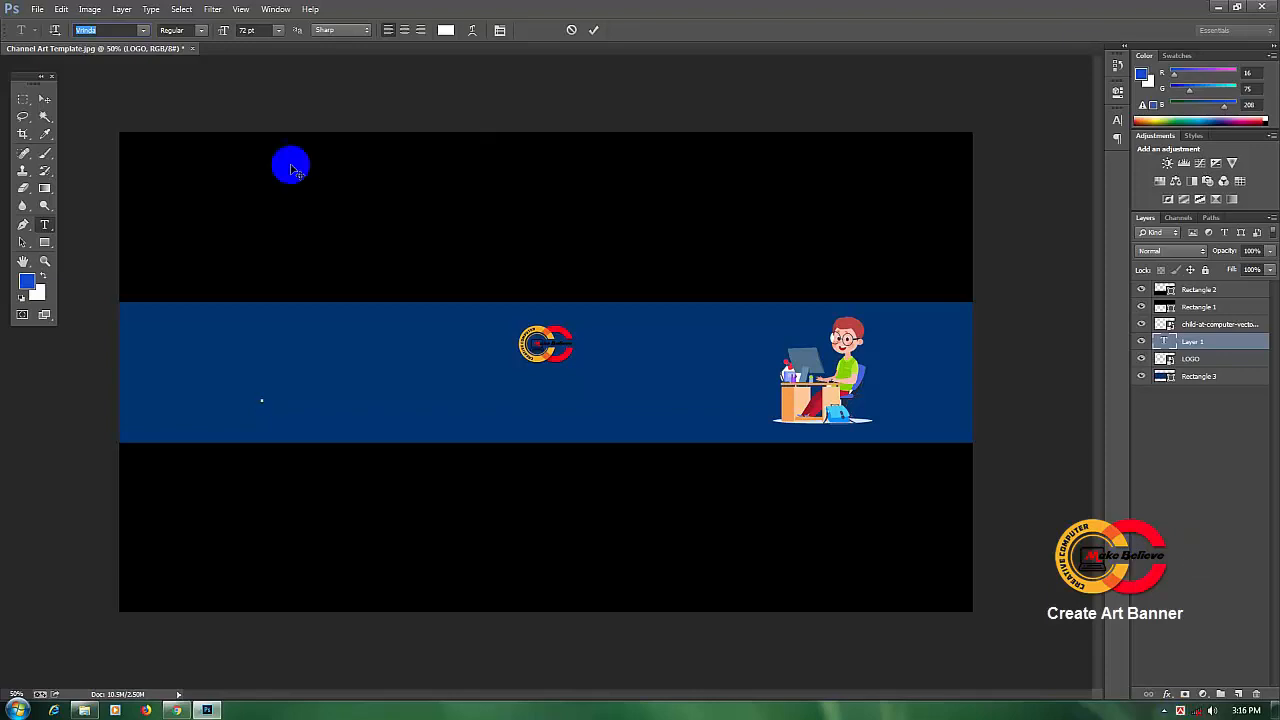
pyautogui.write('Impact')
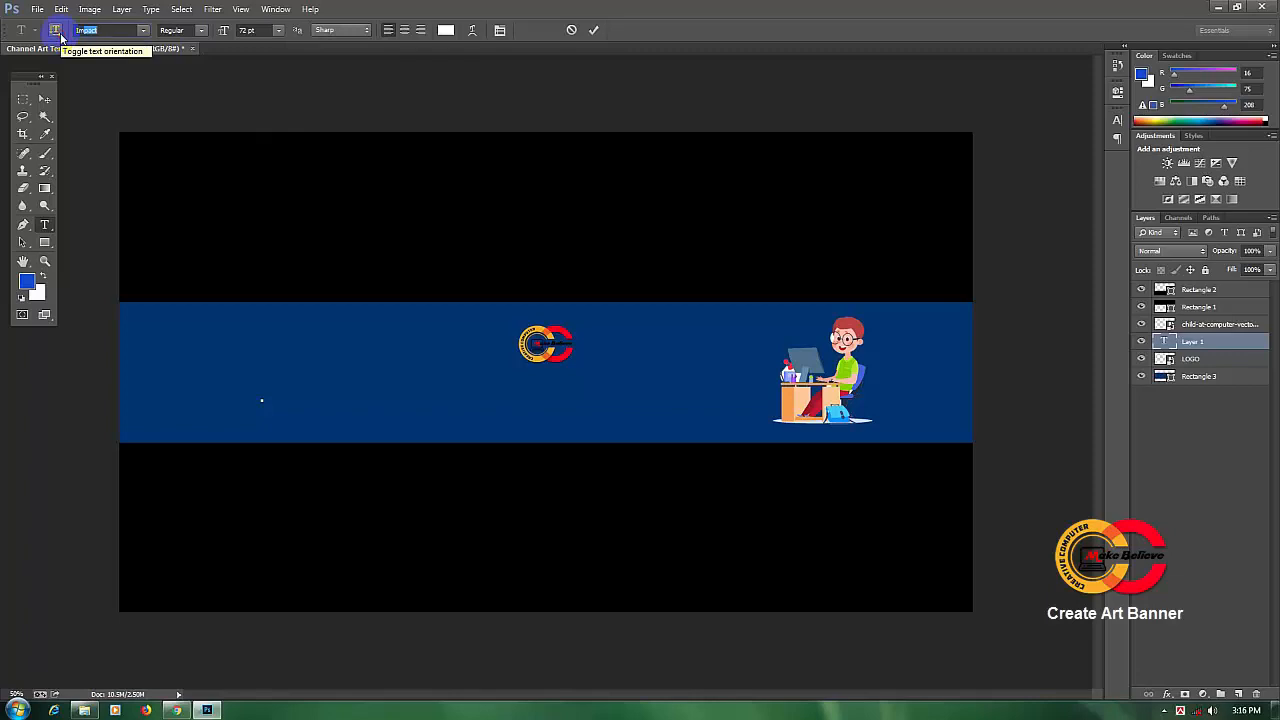
pyautogui.press('Return')
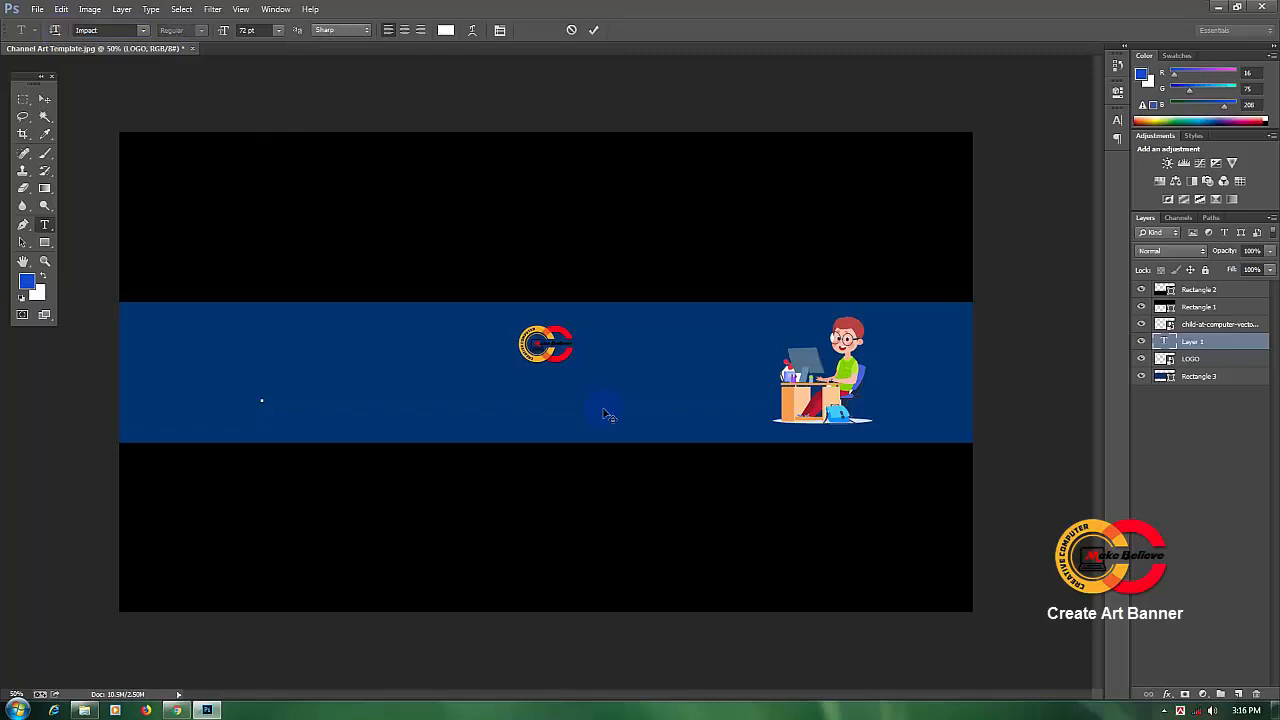
# Enter CREATIVE COMPUTER as the text on the blue band and commit it.
pyautogui.write('C')
pyautogui.press('BackSpace')
pyautogui.write('CREATIVE')
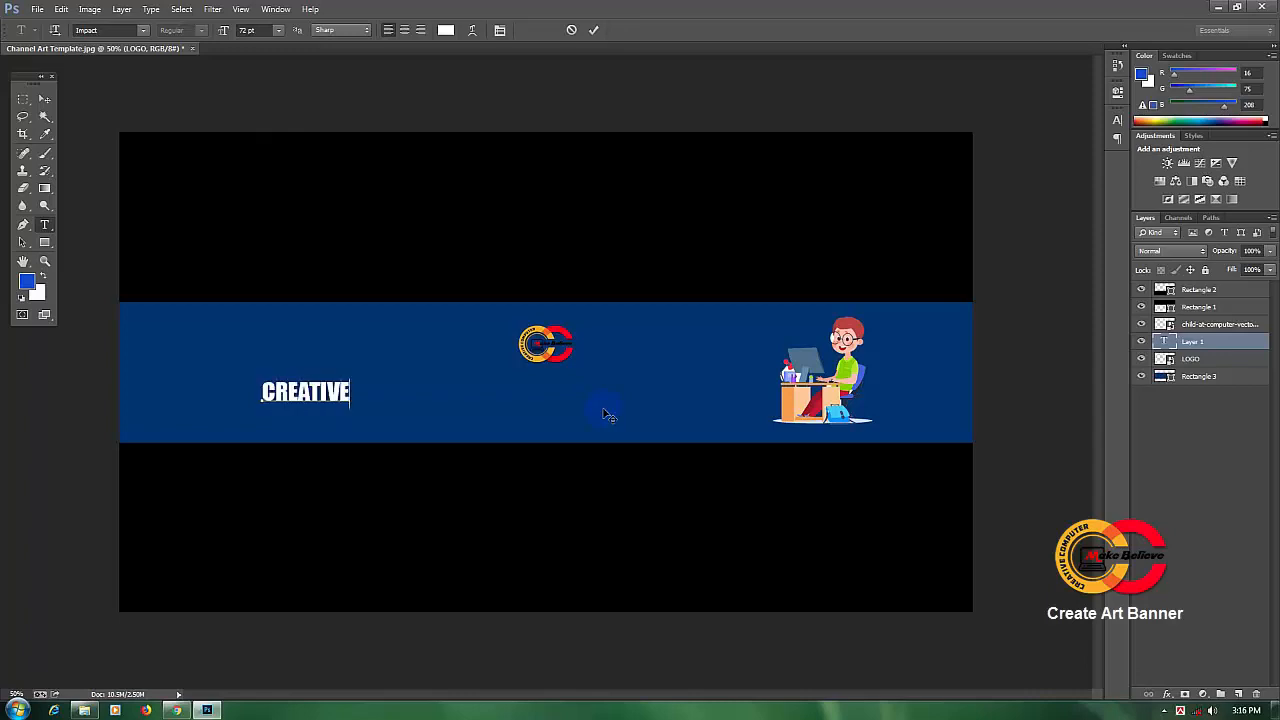
pyautogui.write(' COMPUTER')
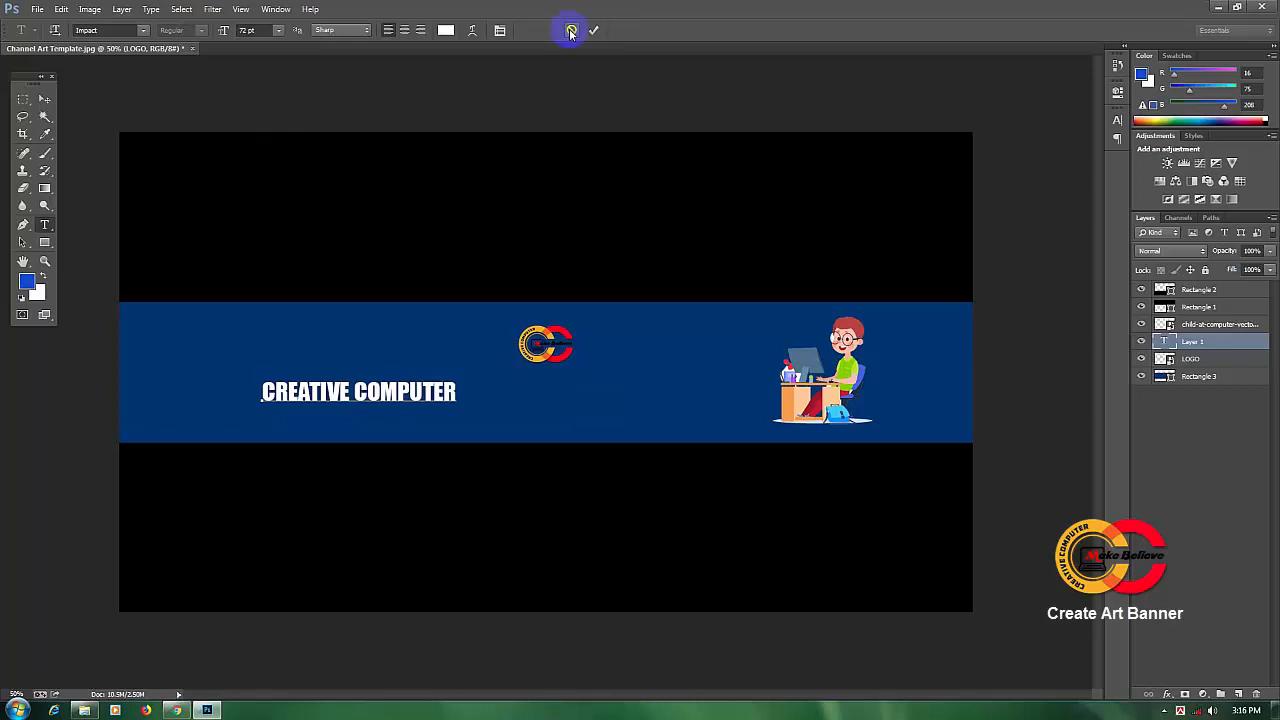
pyautogui.click(593, 30)
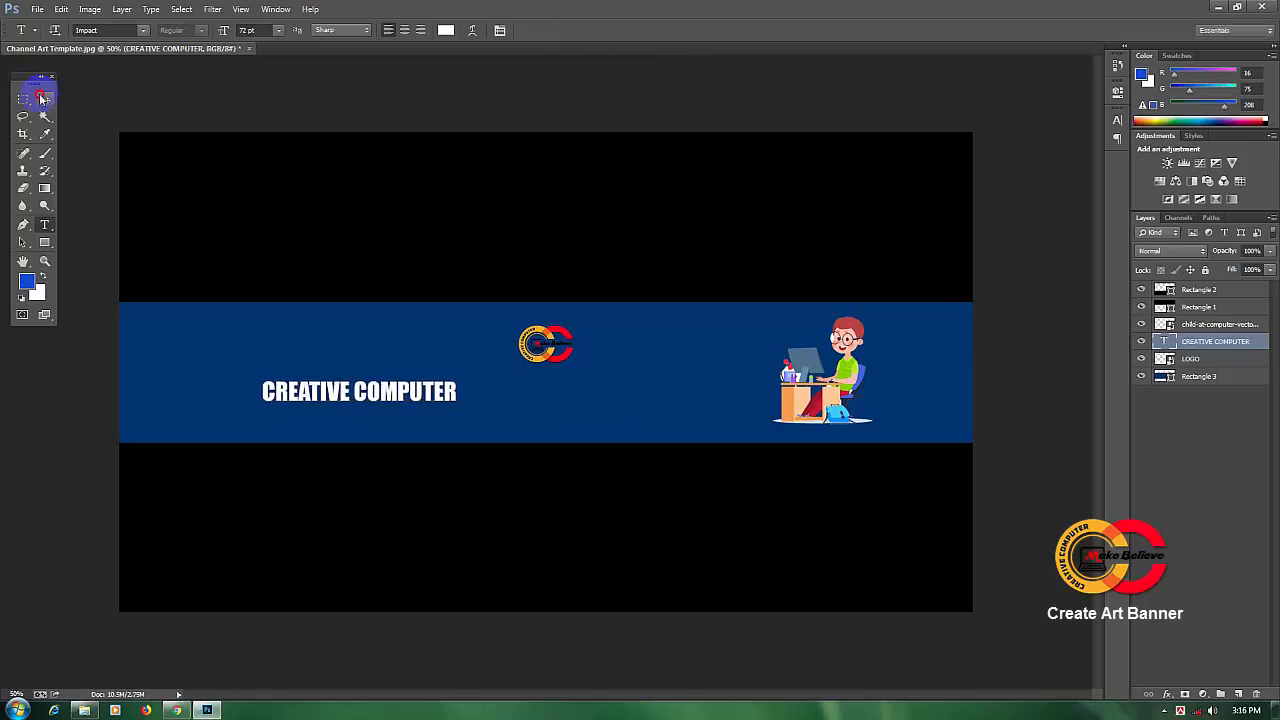
# Move the CREATIVE COMPUTER text beneath the logo and scale it proportionally to about 176%.
pyautogui.click(42, 98)
pyautogui.moveTo(415, 393); pyautogui.dragTo(588, 390)
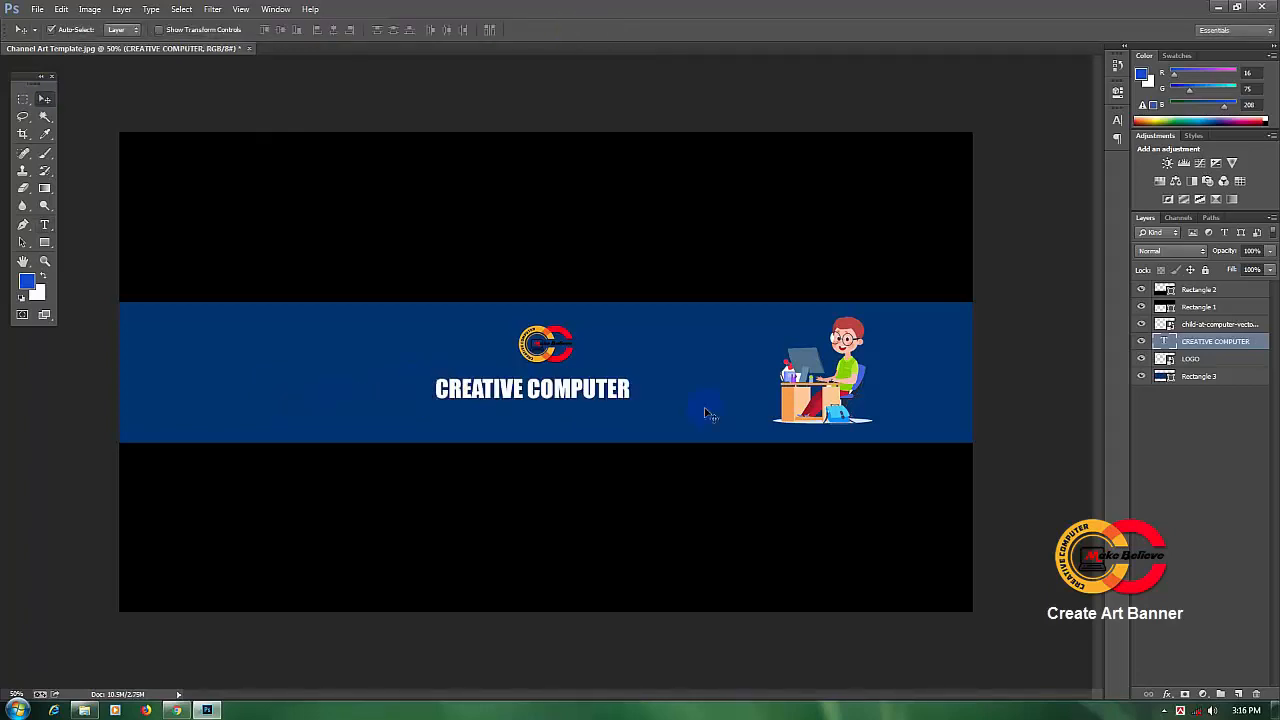
pyautogui.hotkey('ctrl', 't')
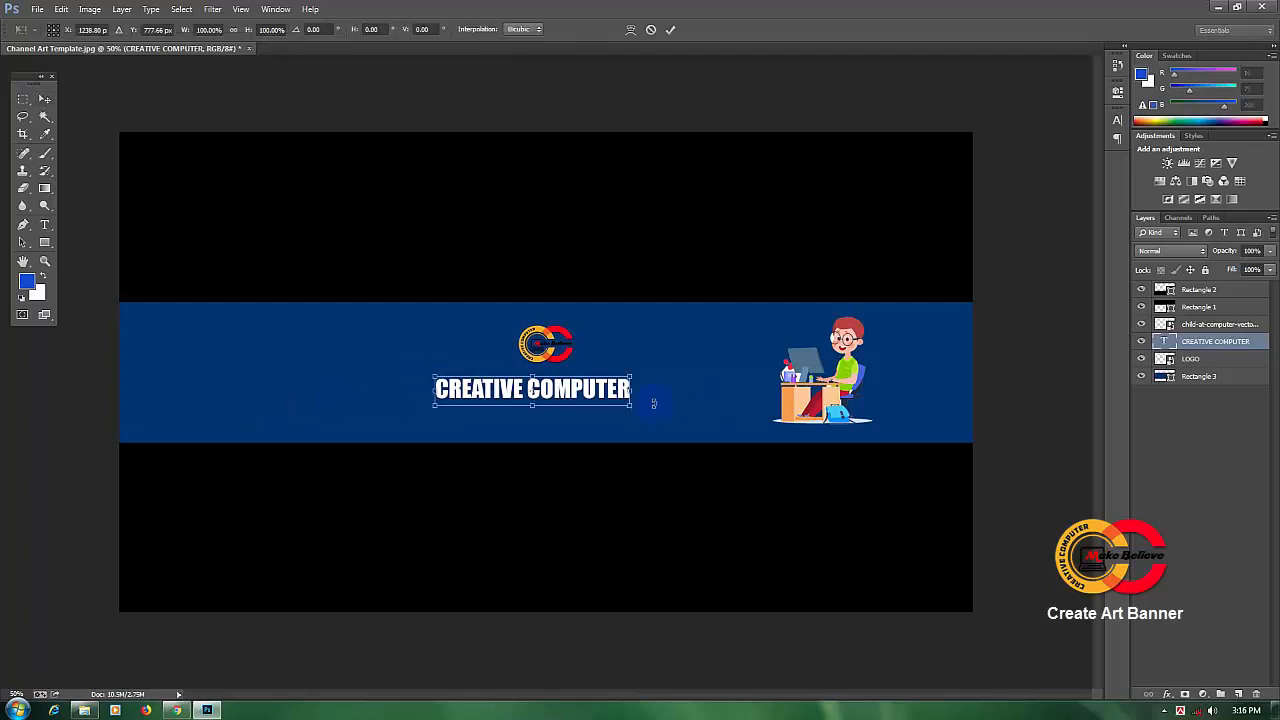
pyautogui.moveTo(653, 403); pyautogui.dragTo(755, 425)
pyautogui.moveTo(681, 412); pyautogui.dragTo(663, 417)
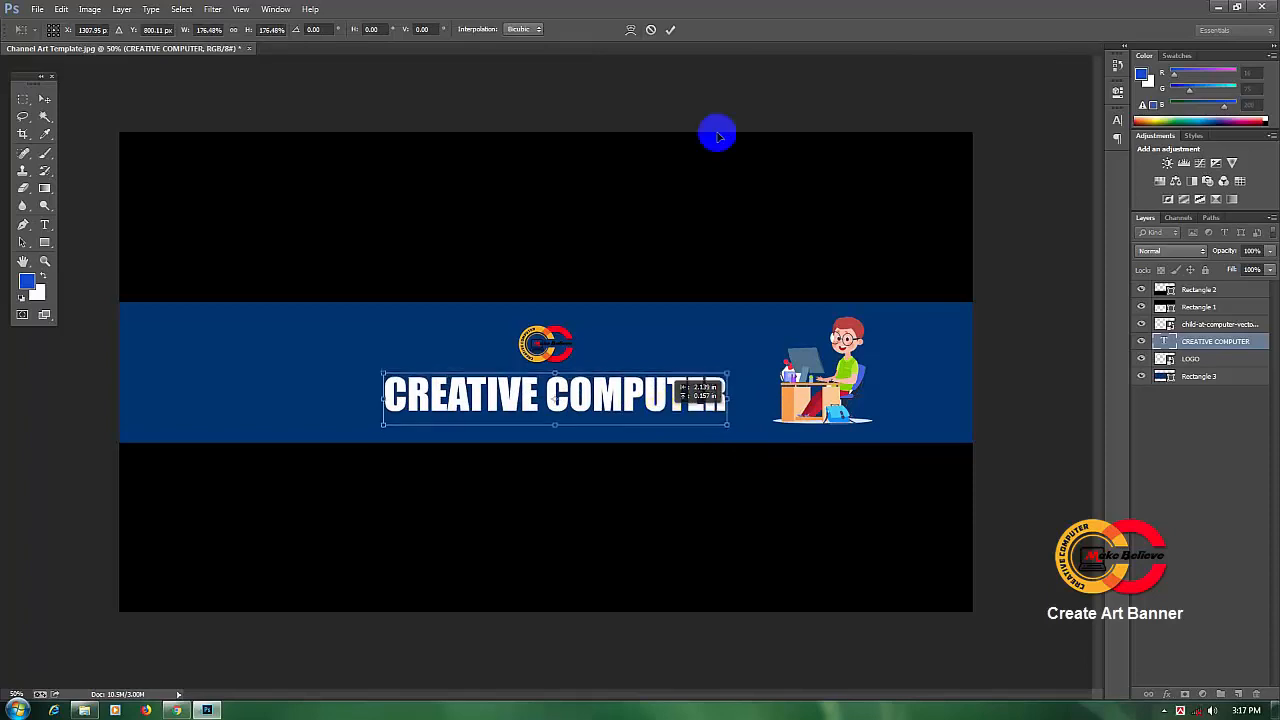
pyautogui.press('Return')
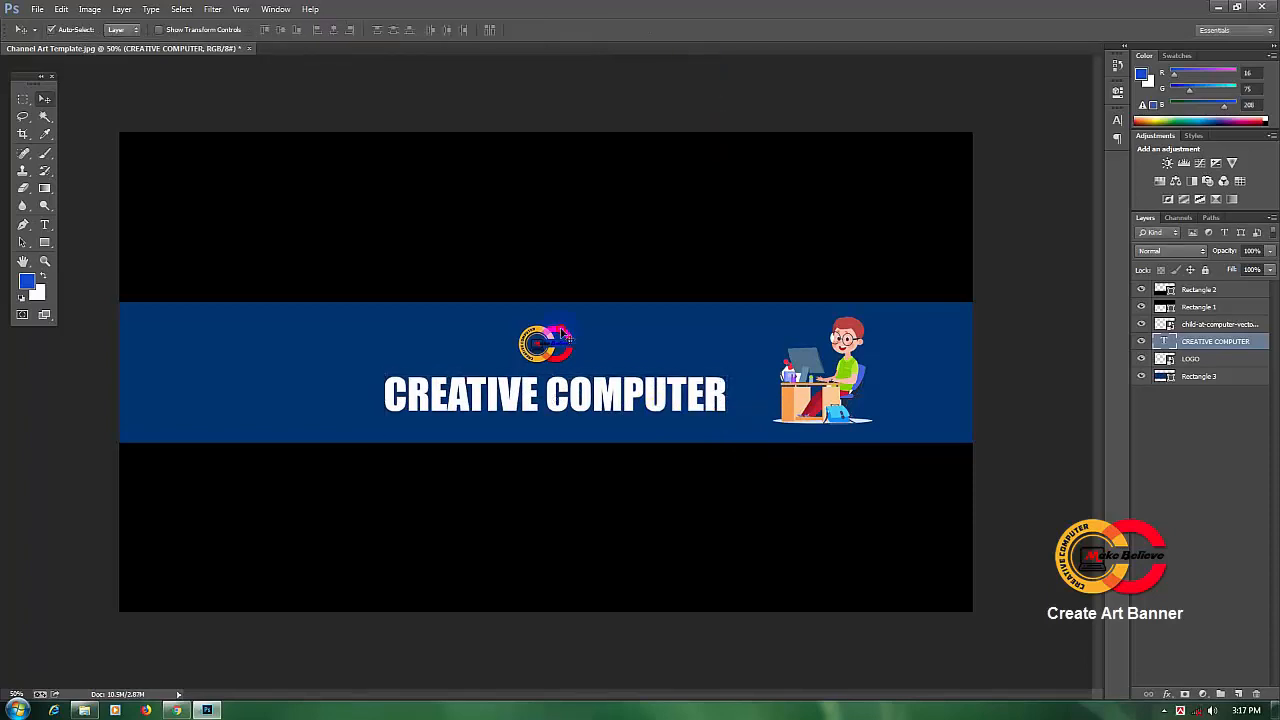
# Shift the logo and the child-at-computer image slightly left to balance them around the title text.
pyautogui.moveTo(564, 336); pyautogui.dragTo(551, 334)
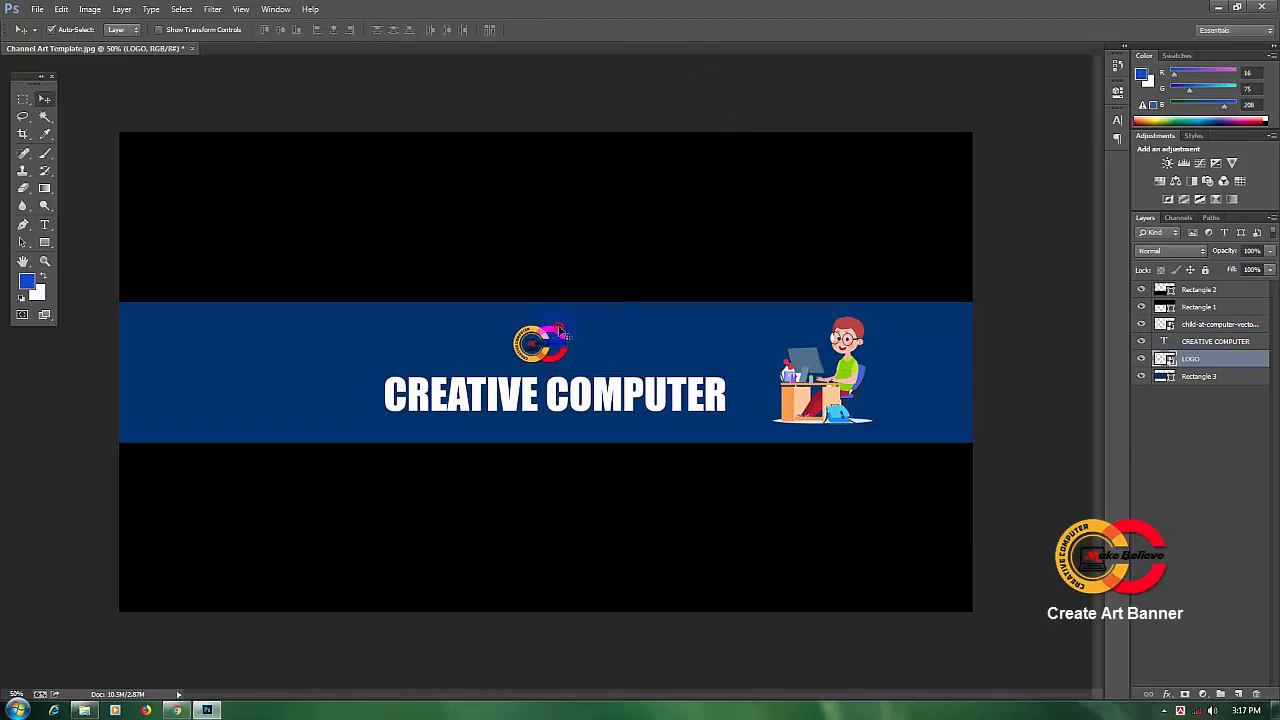
pyautogui.moveTo(825, 382); pyautogui.dragTo(832, 383)
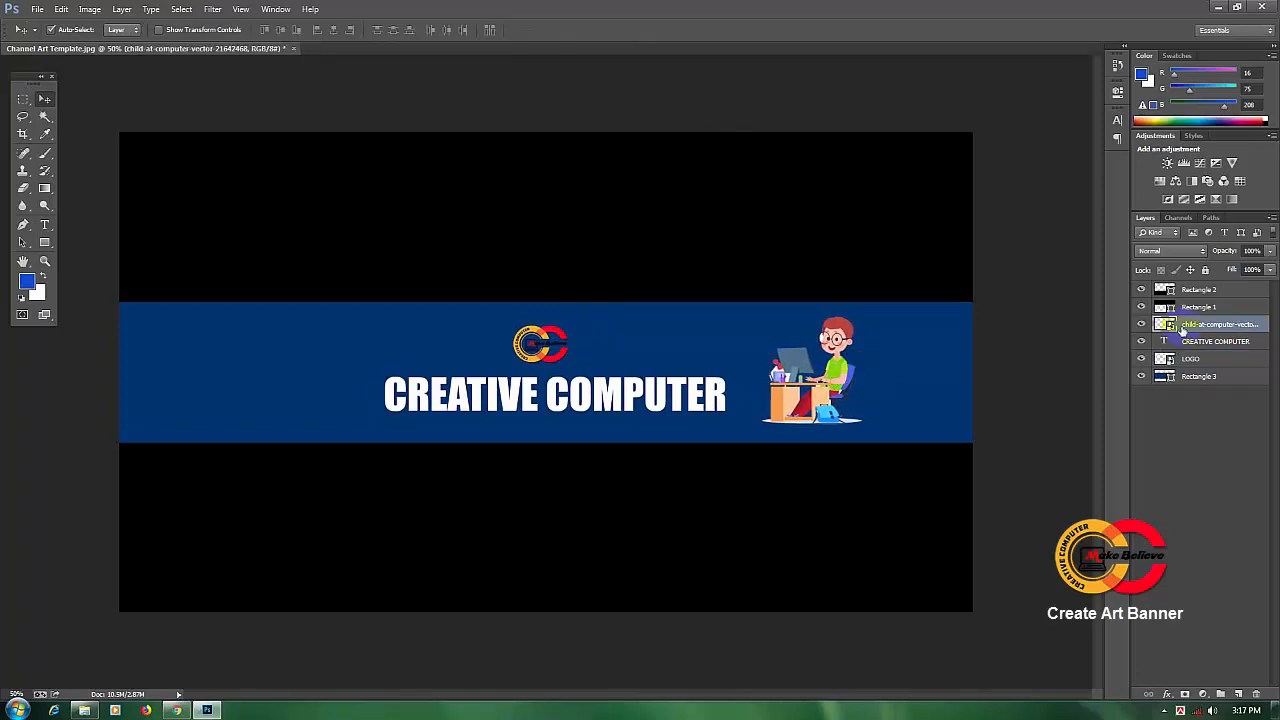
# Duplicate the child-at-computer image layer and move the copy to the opposite side of the CREATIVE COMPUTER title.
pyautogui.click(1195, 325)
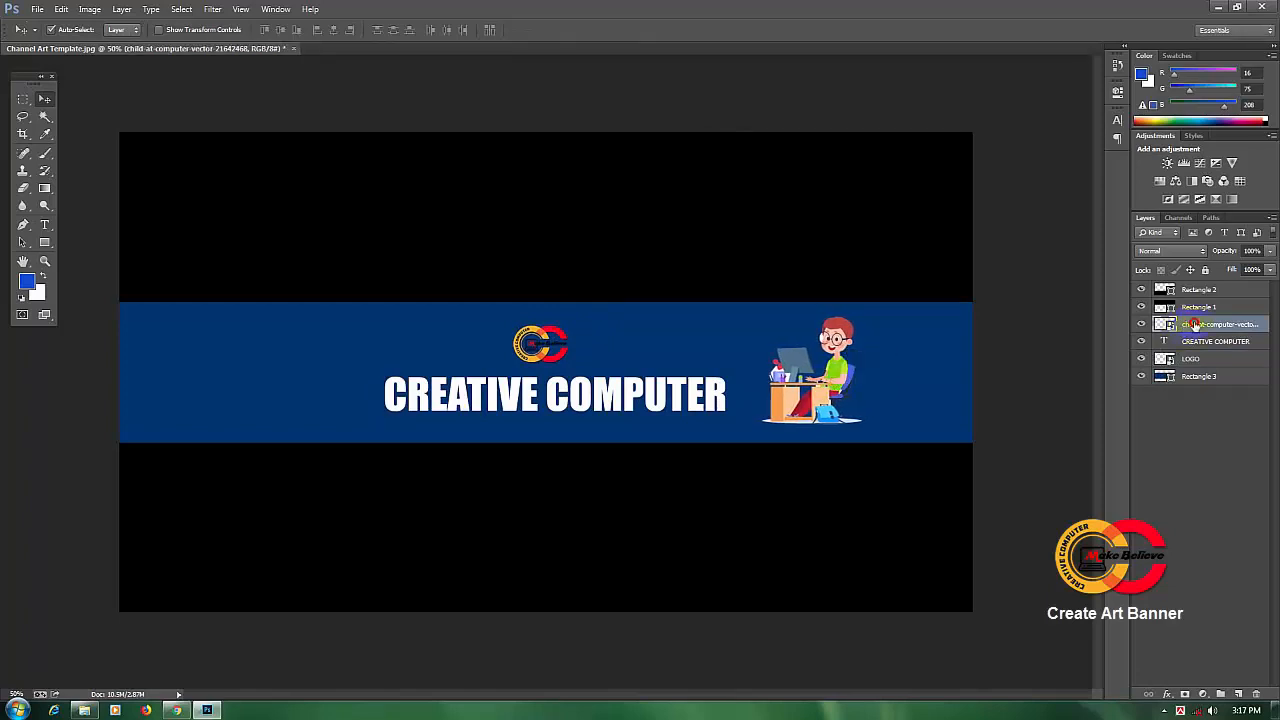
pyautogui.click(1141, 324)
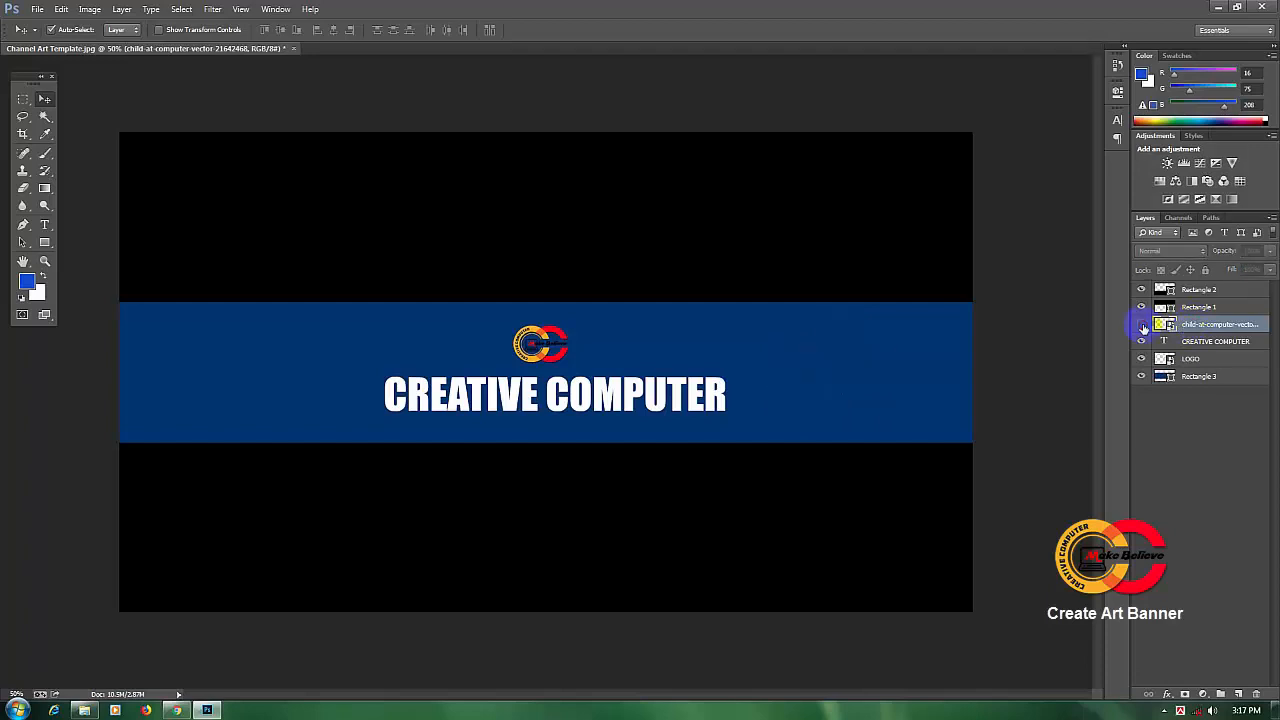
pyautogui.click(1141, 324)
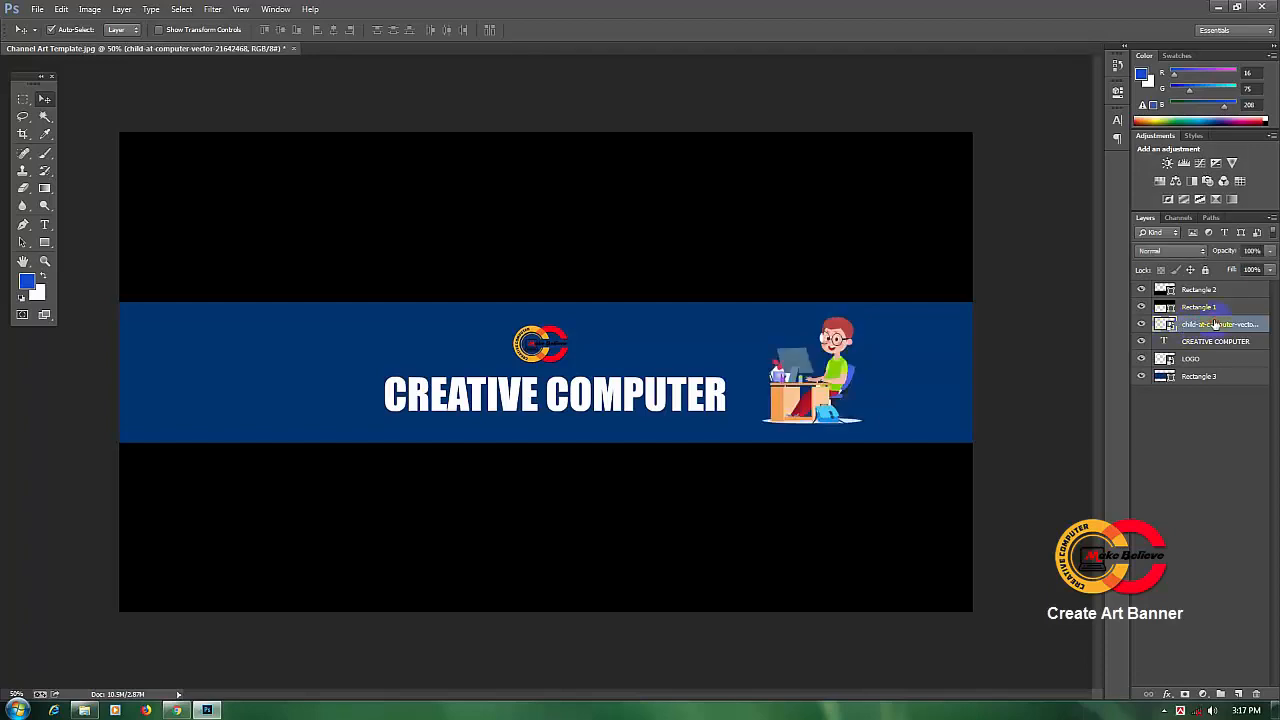
pyautogui.hotkey('ctrl', 'j')
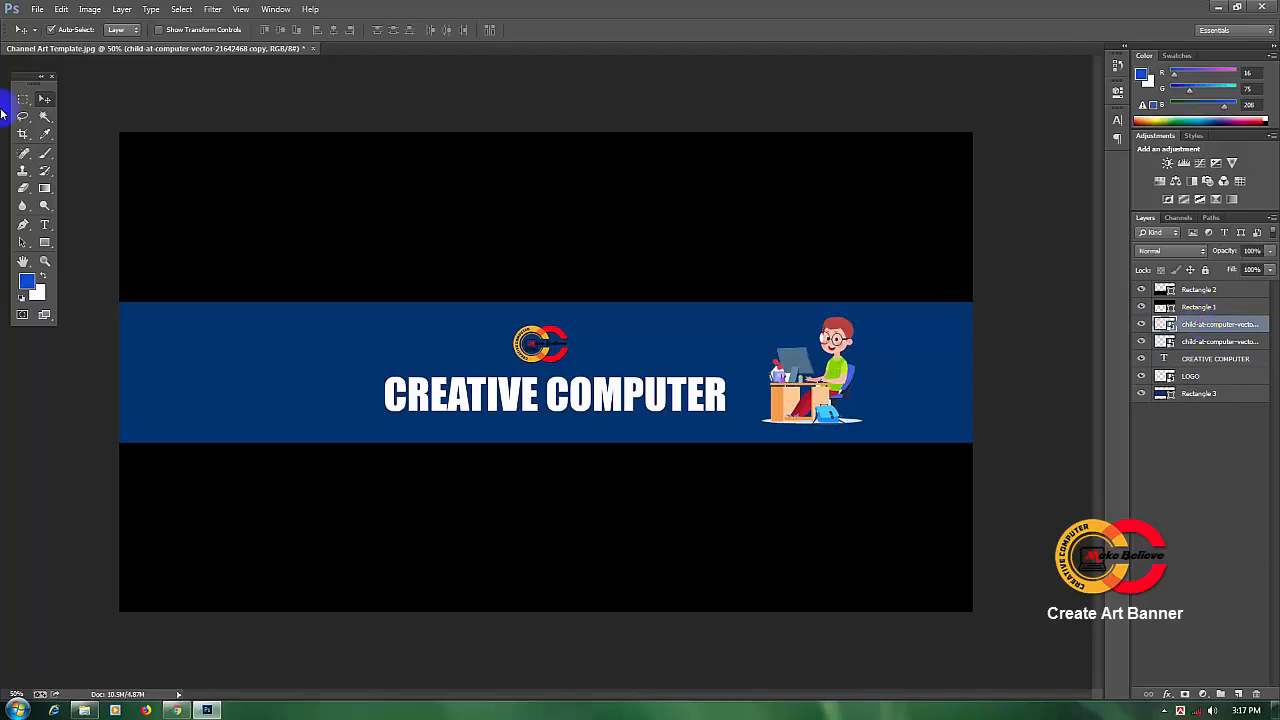
pyautogui.moveTo(807, 347); pyautogui.dragTo(333, 340)
# Flip the copied child-at-computer image horizontally, nudge it slightly down and right, and commit the transform.
pyautogui.hotkey('ctrl', 't')
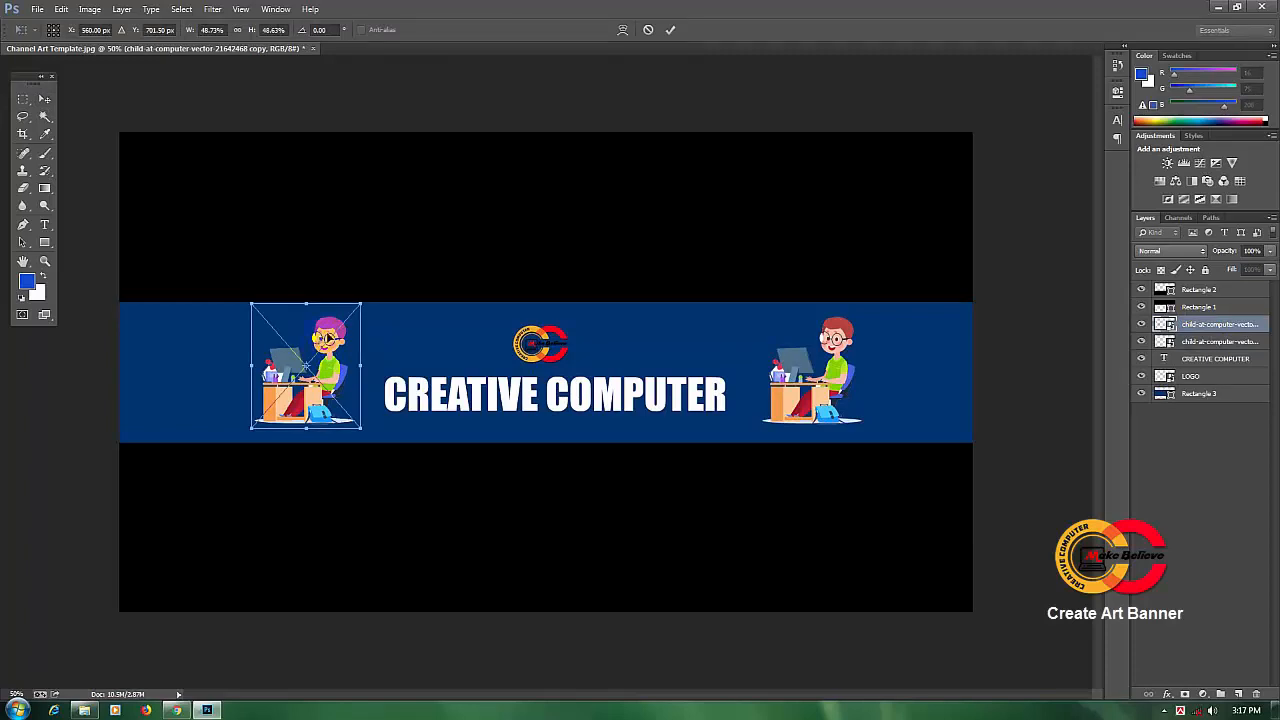
pyautogui.rightClick(328, 337)
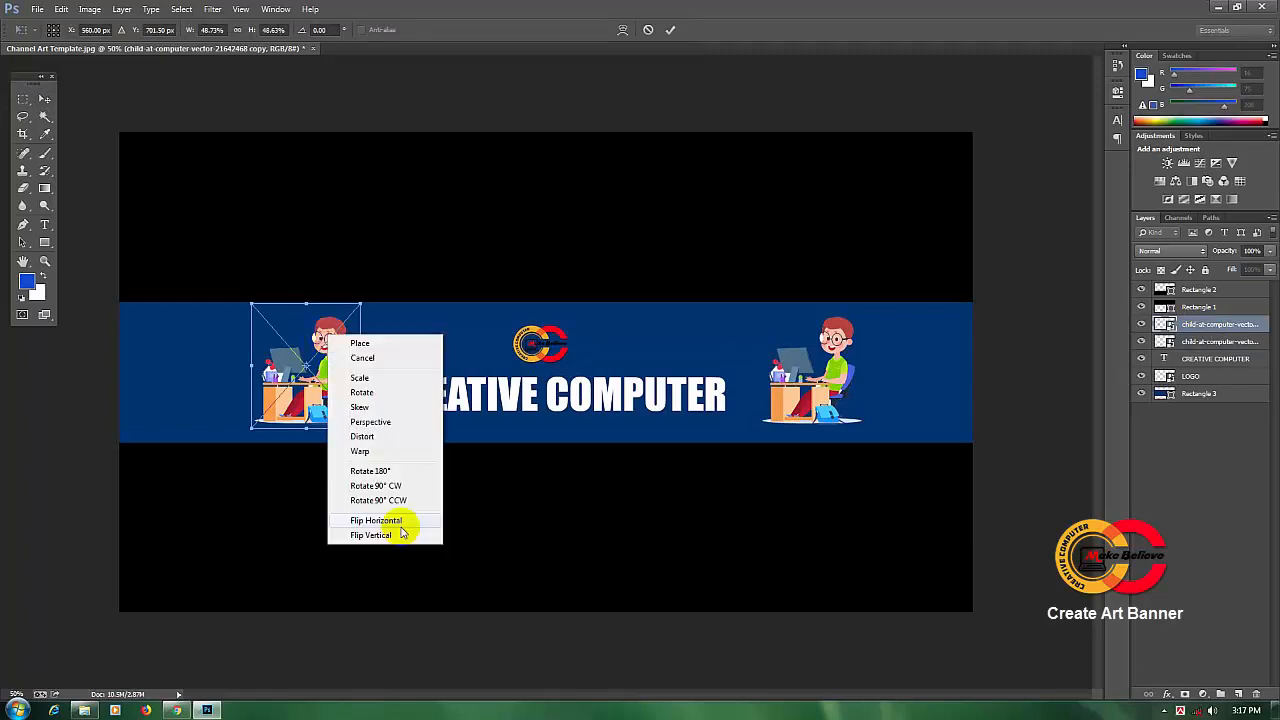
pyautogui.click(400, 521)
pyautogui.moveTo(328, 370); pyautogui.dragTo(333, 375)
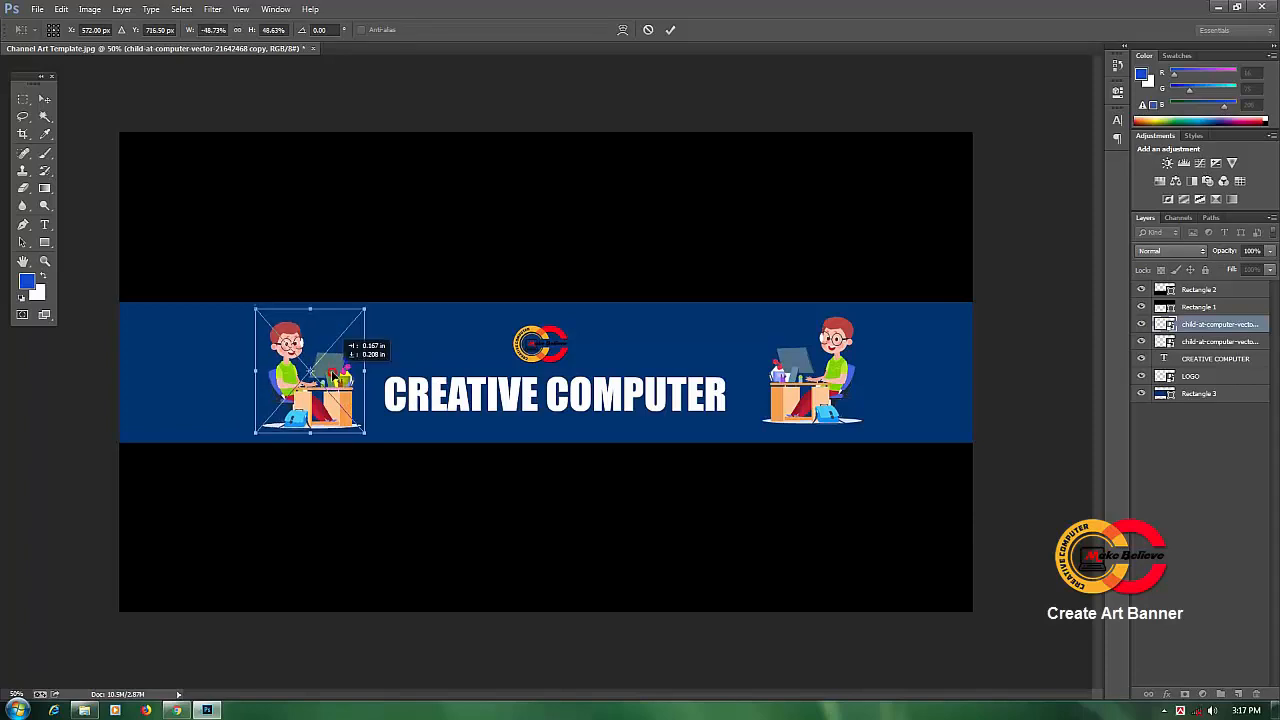
pyautogui.press('Return')
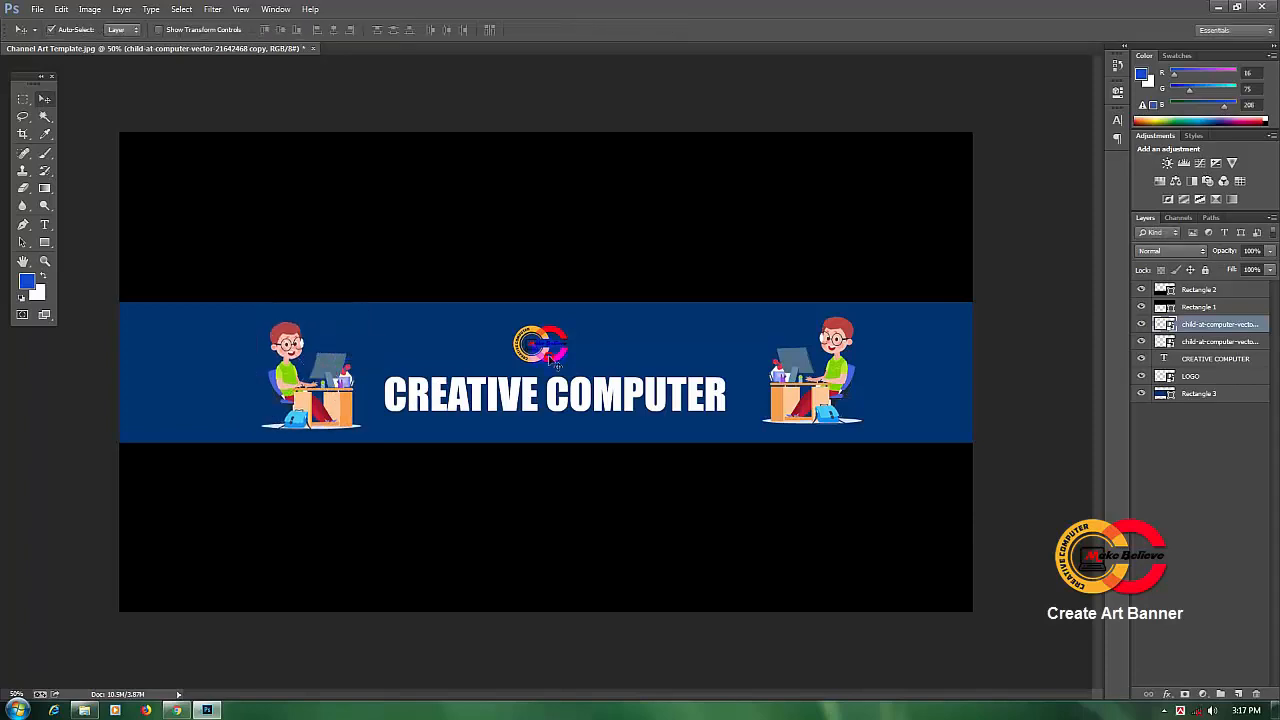
# Shift the CREATIVE COMPUTER title slightly left to centre it between the two illustrations, and minimize the program window.
pyautogui.moveTo(529, 386); pyautogui.dragTo(532, 392)
pyautogui.click(553, 358)
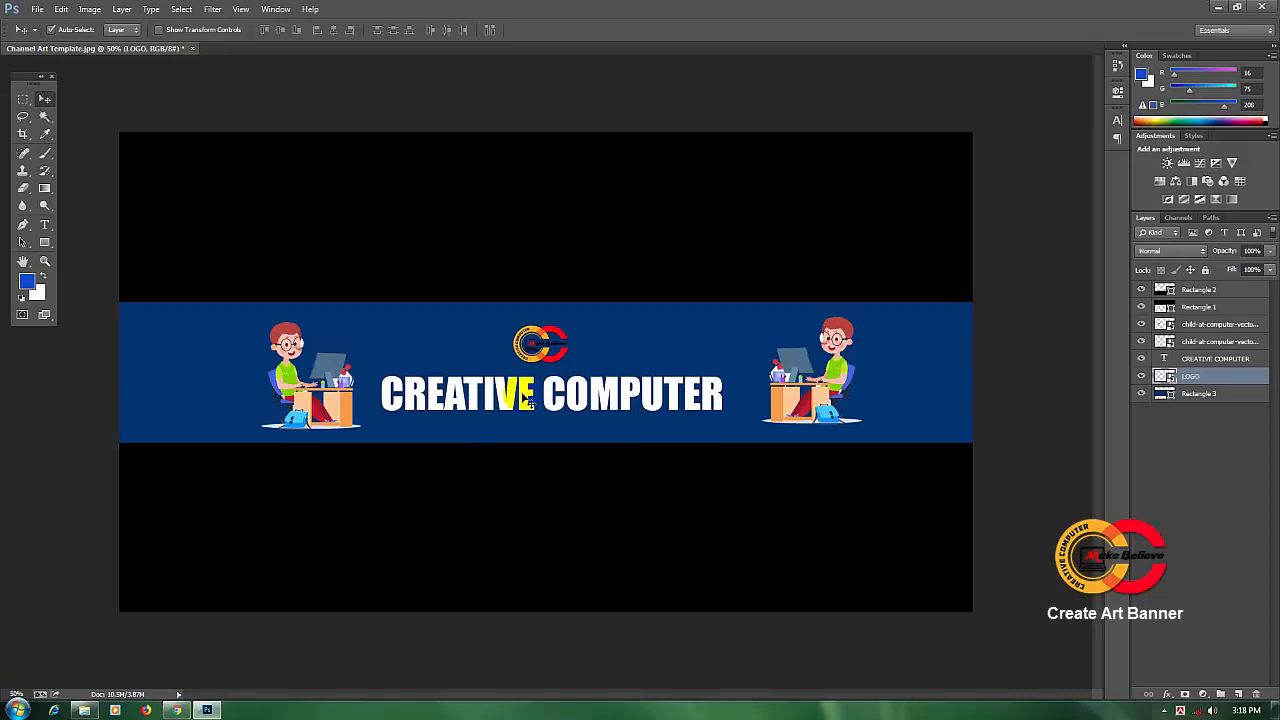
pyautogui.moveTo(527, 398); pyautogui.dragTo(505, 370)
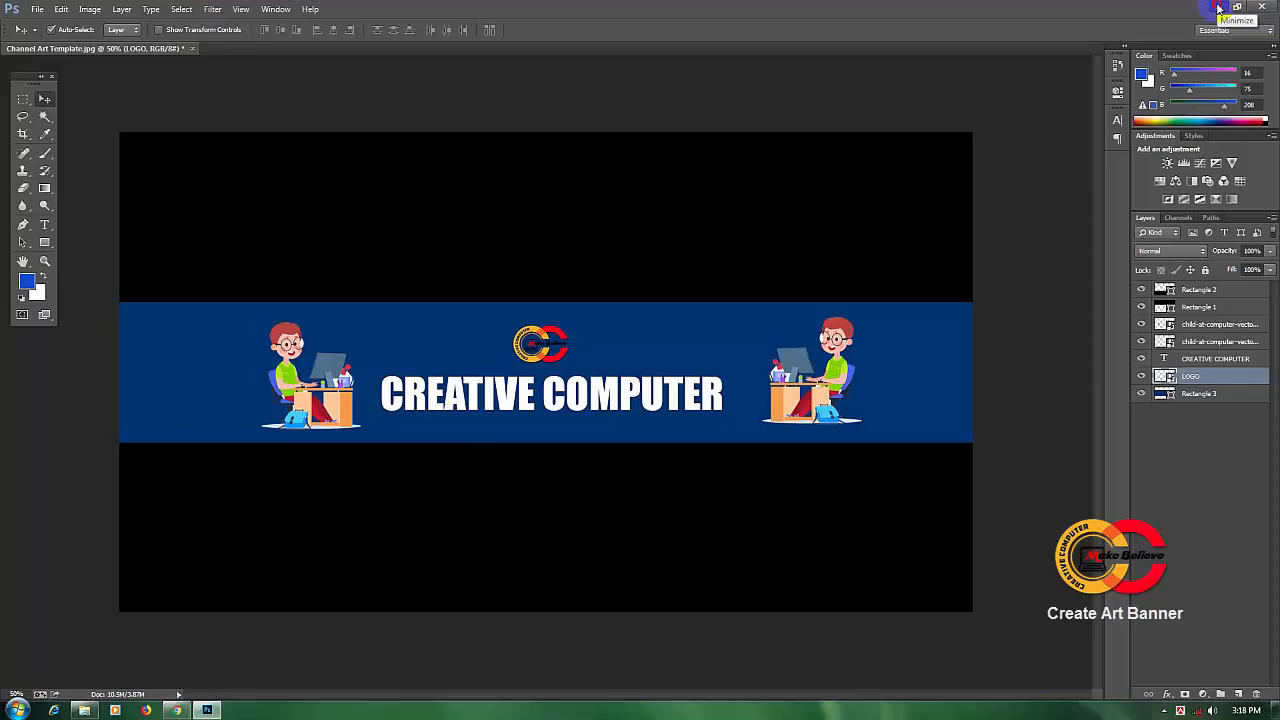
pyautogui.click(1218, 8)
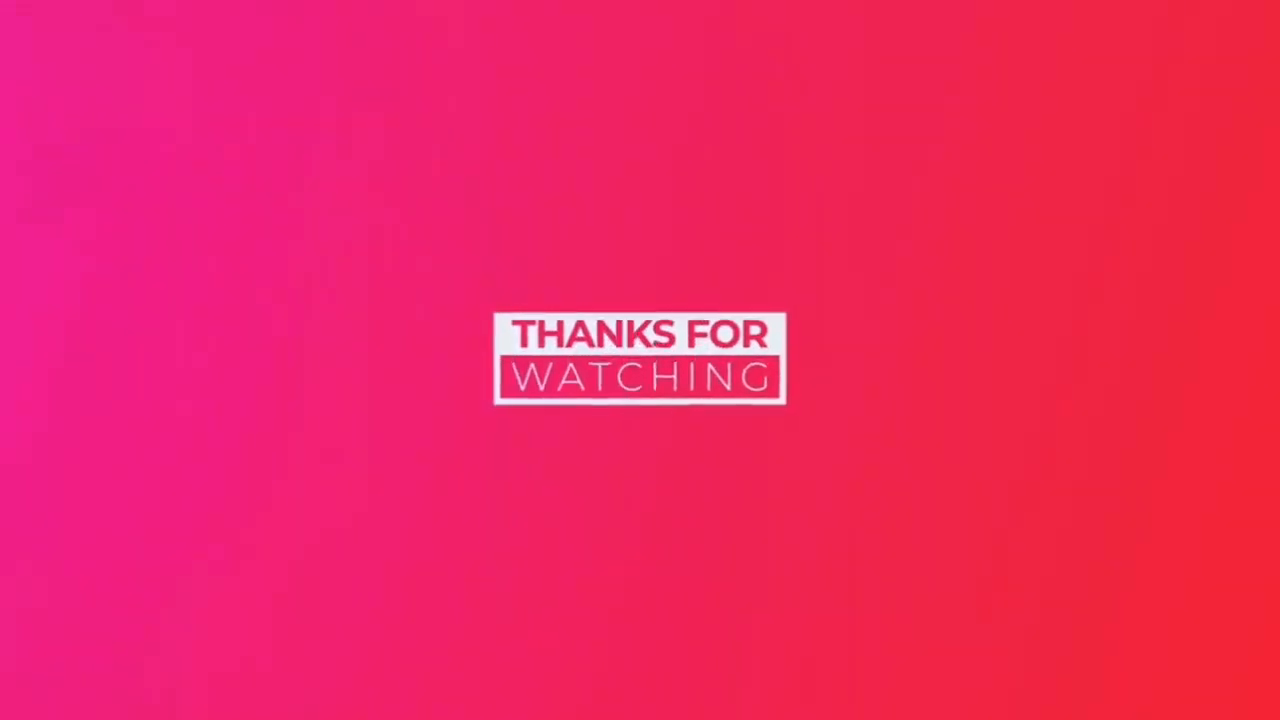